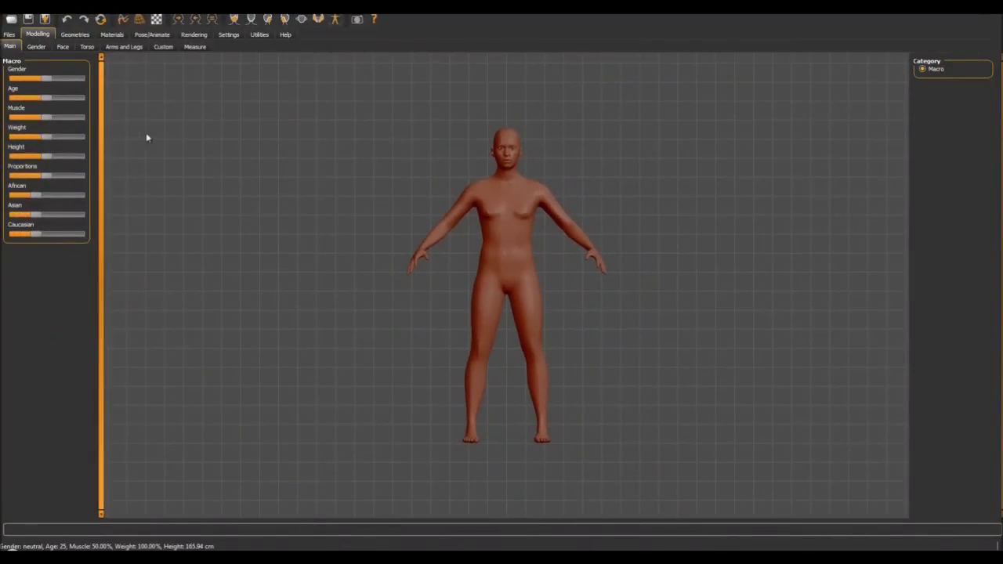
Make the figure fully female, aged 21, with muscle at 100% and weight at about 84%.
left_click_drag(47, 81, 7, 87)
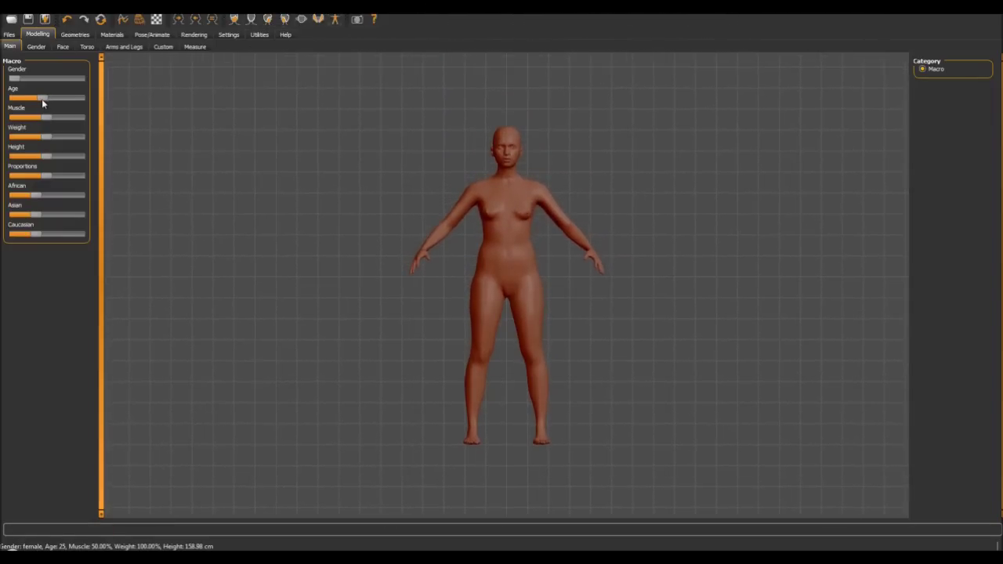
scroll(436, 285, "up", 2)
mouse_move(436, 284)
left_mouse_down()
mouse_move(452, 280)
mouse_move(408, 291)
left_mouse_up()
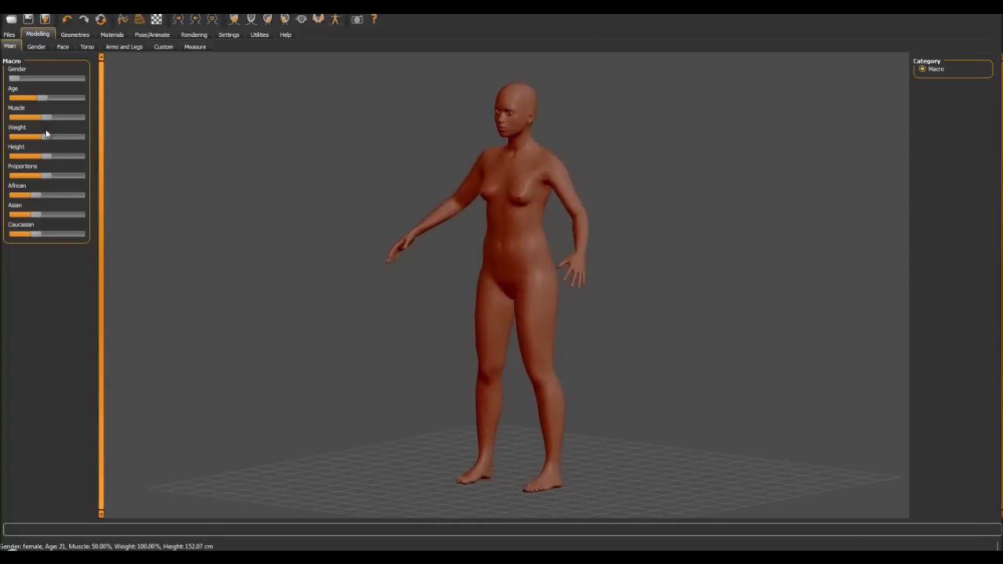
mouse_move(47, 120)
left_mouse_down()
mouse_move(31, 120)
mouse_move(83, 124)
mouse_move(31, 141)
mouse_move(57, 142)
mouse_move(36, 148)
left_mouse_up()
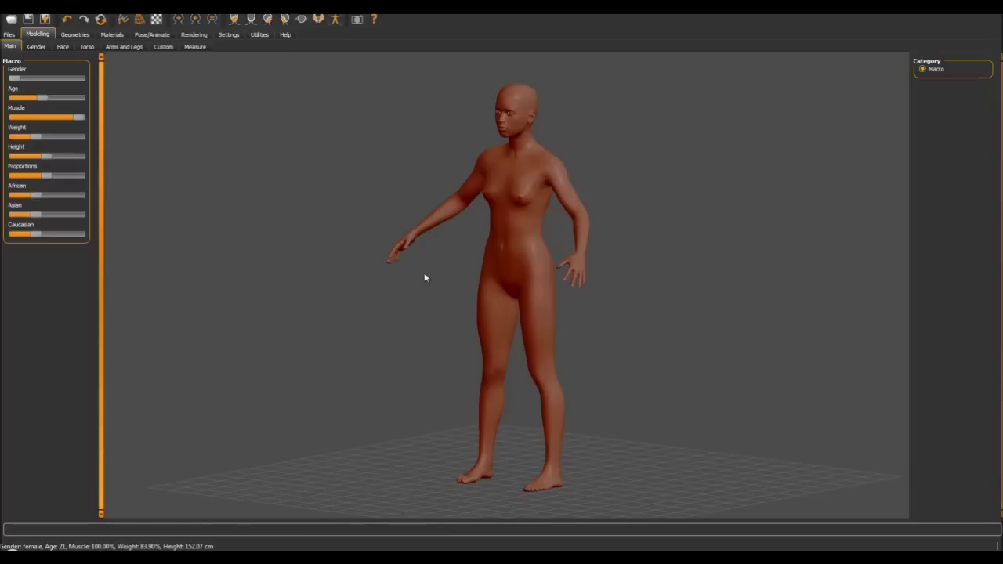
Raise the body proportions well above the middle and make the ethnic mix mostly Caucasian, with less African and very little Asian.
scroll(441, 268, "down", 3)
left_click_drag(444, 270, 475, 265)
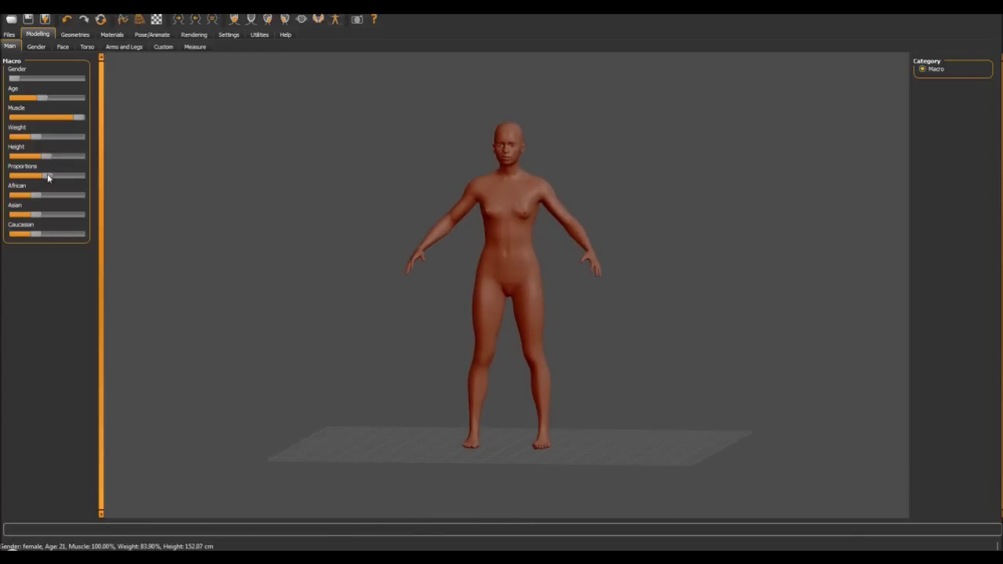
left_click_drag(73, 179, 79, 182)
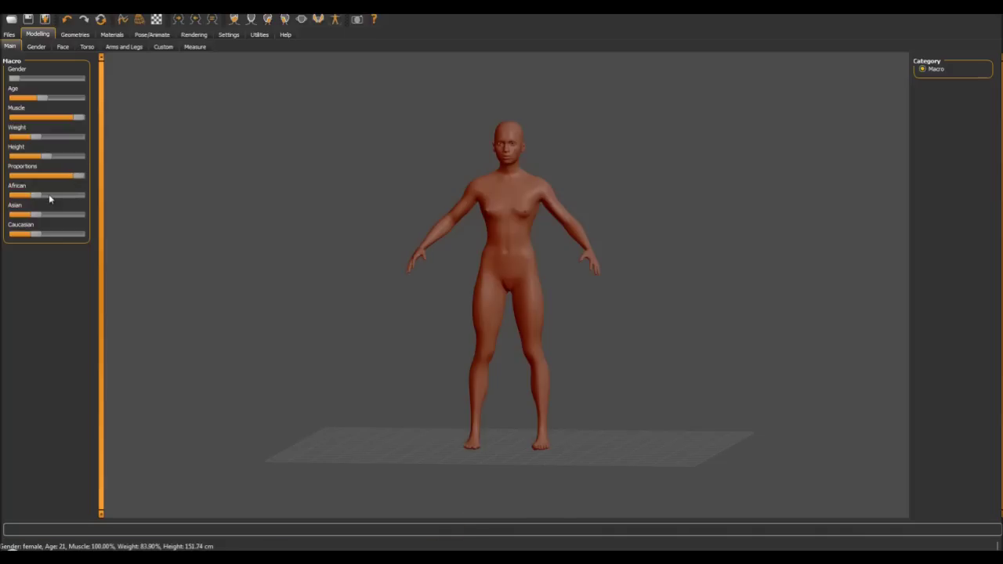
left_click_drag(79, 177, 69, 180)
left_click_drag(39, 198, 24, 197)
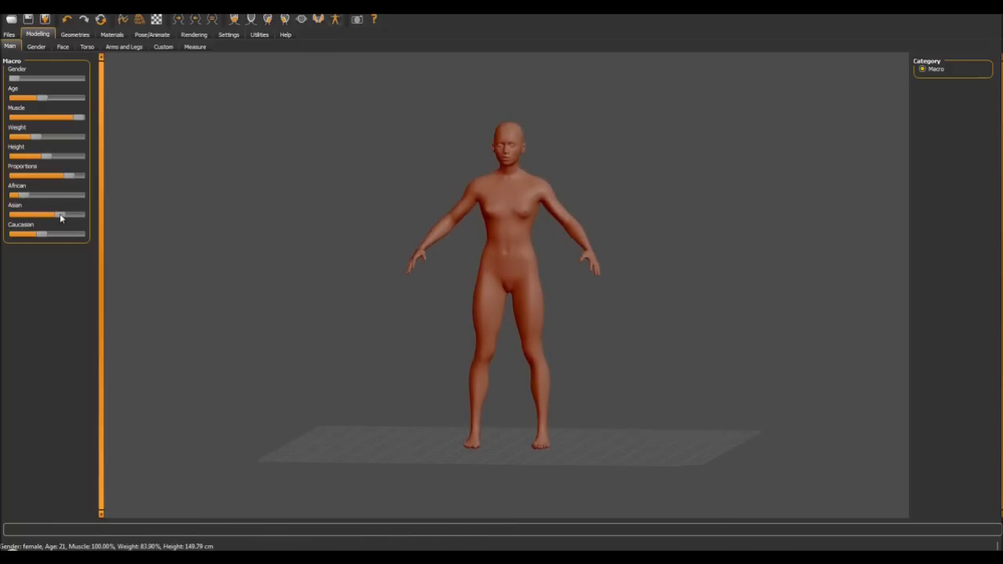
mouse_move(60, 218)
left_mouse_down()
mouse_move(26, 223)
mouse_move(56, 234)
left_mouse_up()
scroll(466, 327, "up", 5)
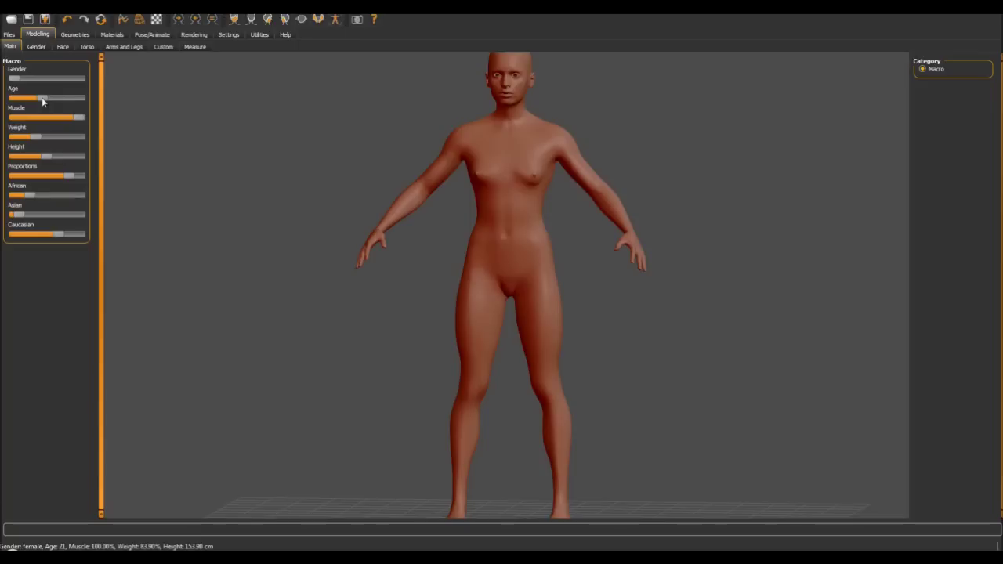
Increase the figure's breast size slightly above the middle and raise breast firmness close to the maximum.
left_click(37, 47)
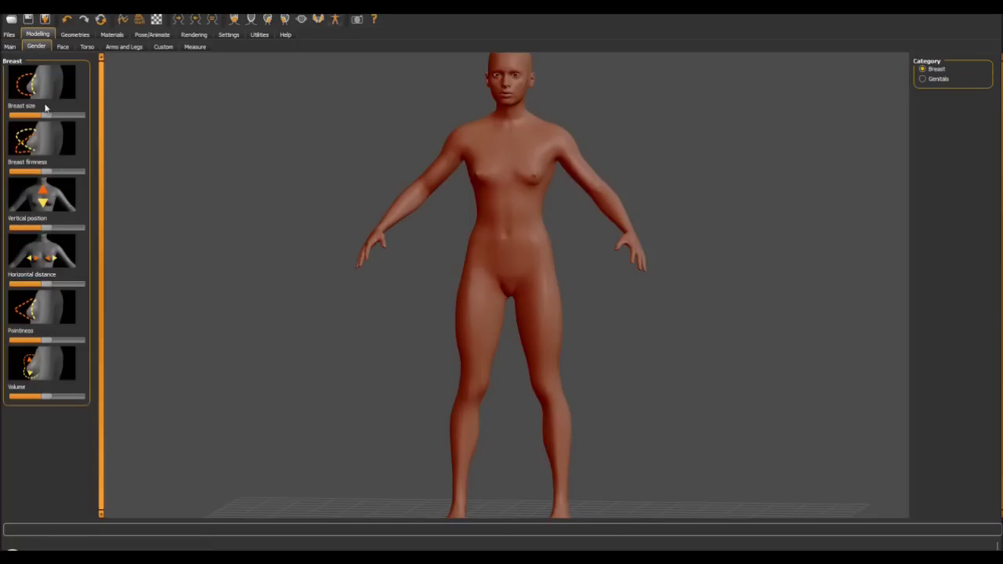
scroll(508, 304, "up", 3)
left_click_drag(491, 310, 436, 307)
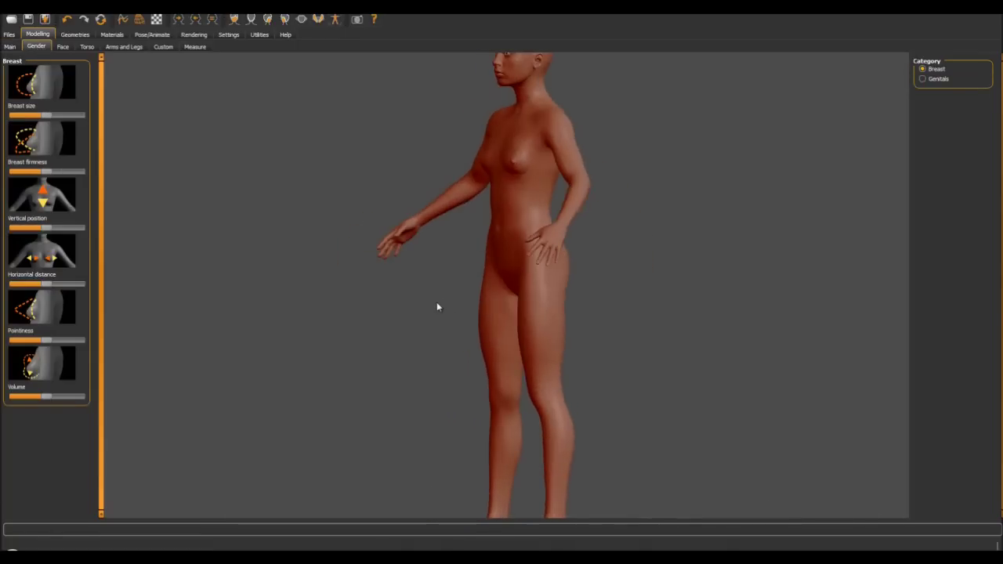
left_click_drag(50, 115, 55, 116)
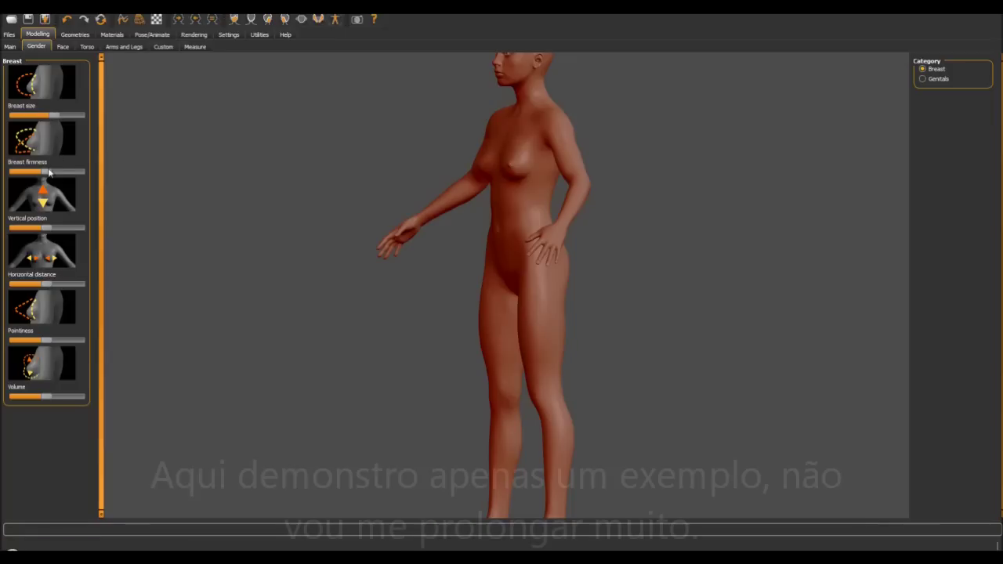
left_click_drag(47, 170, 65, 173)
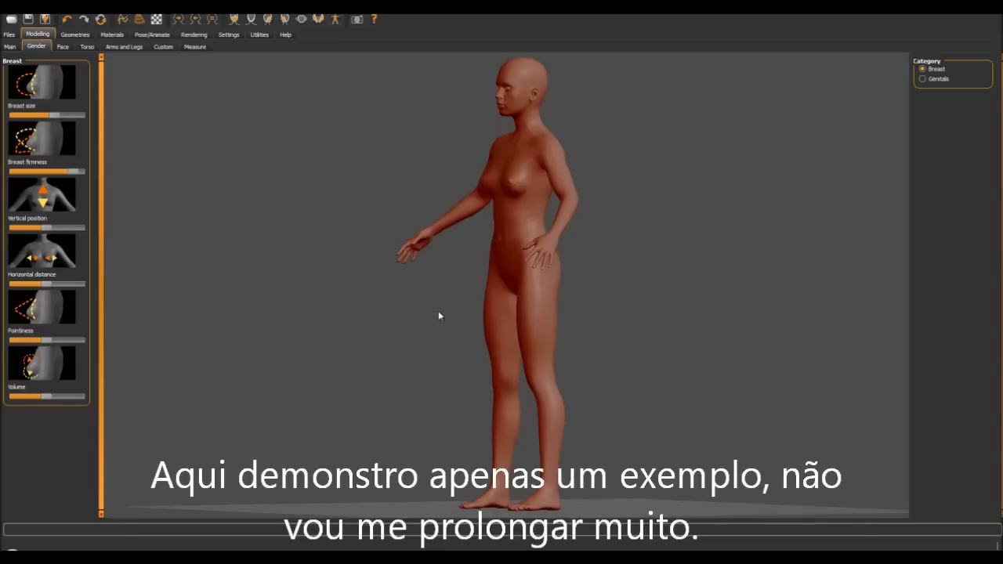
left_click(66, 47)
left_click(87, 47)
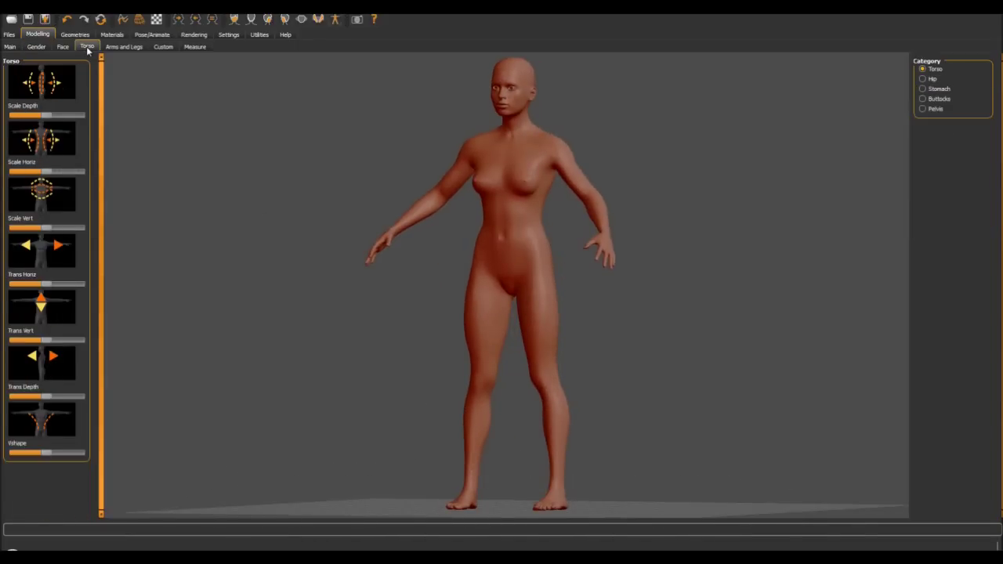
left_click(119, 48)
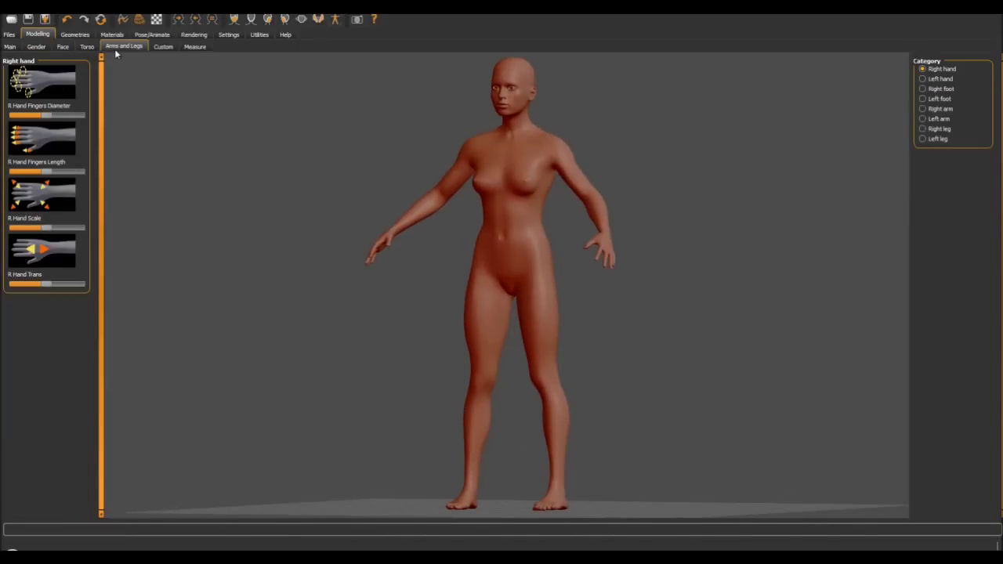
left_click(160, 48)
left_click(199, 48)
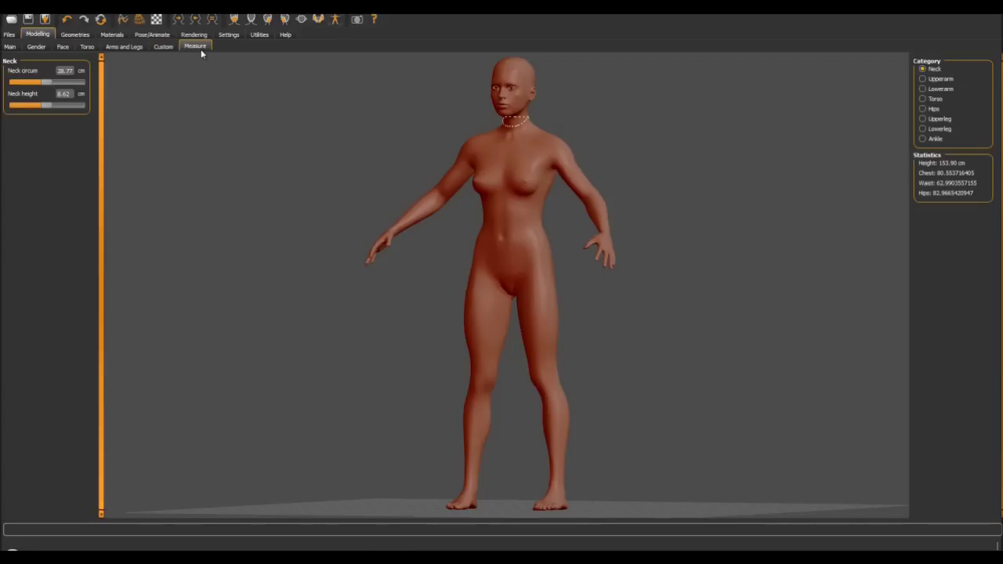
left_click(72, 36)
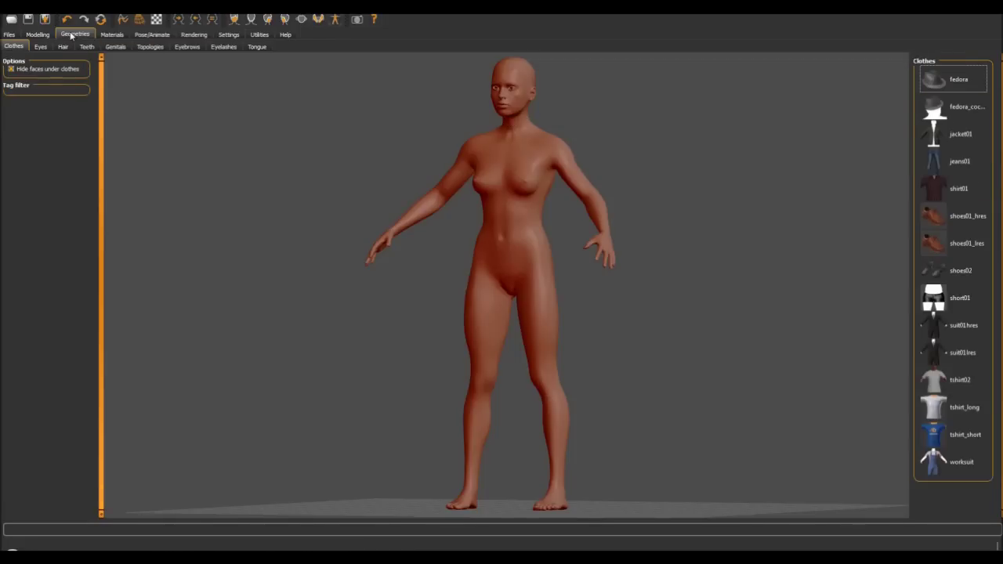
Apply the first young Caucasian skin material to the figure and give it the second_life rig preset.
left_click(112, 36)
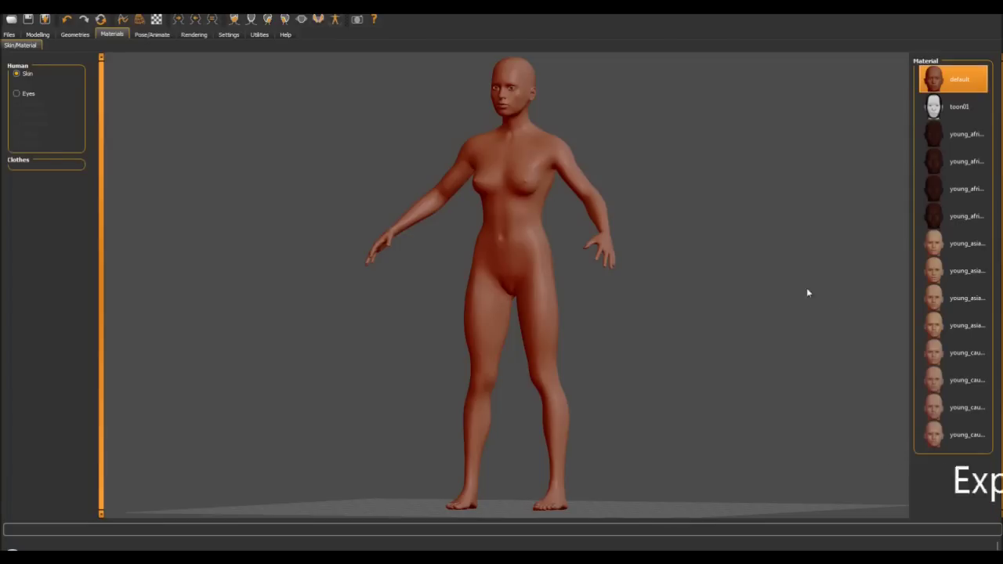
left_click(932, 355)
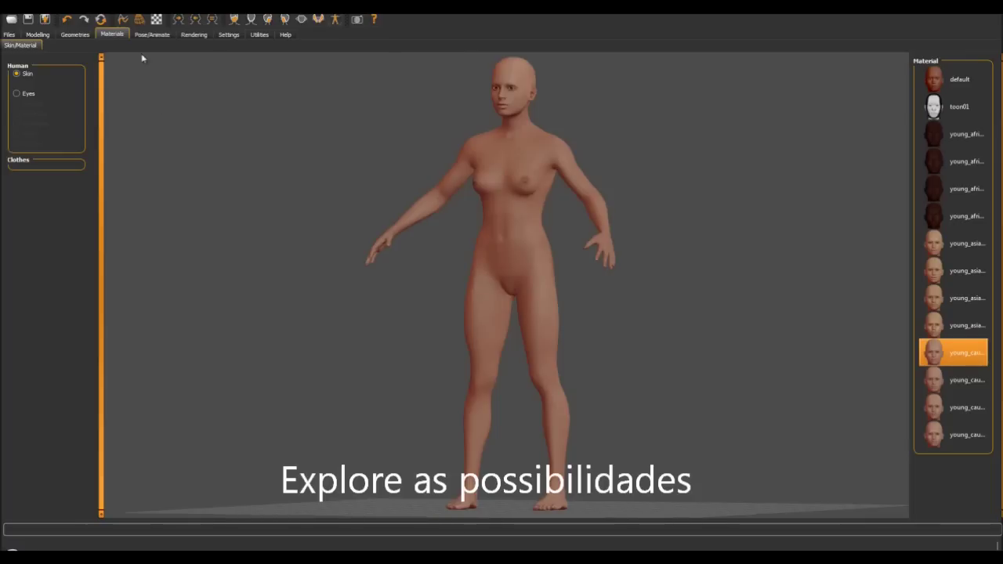
left_click(151, 36)
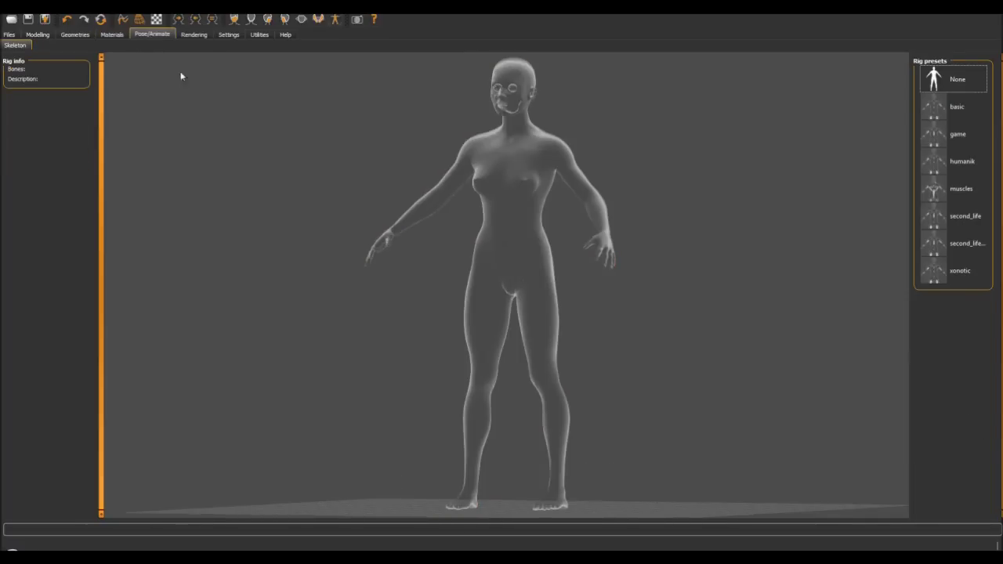
scroll(580, 337, "up", 3)
scroll(583, 328, "down", 5)
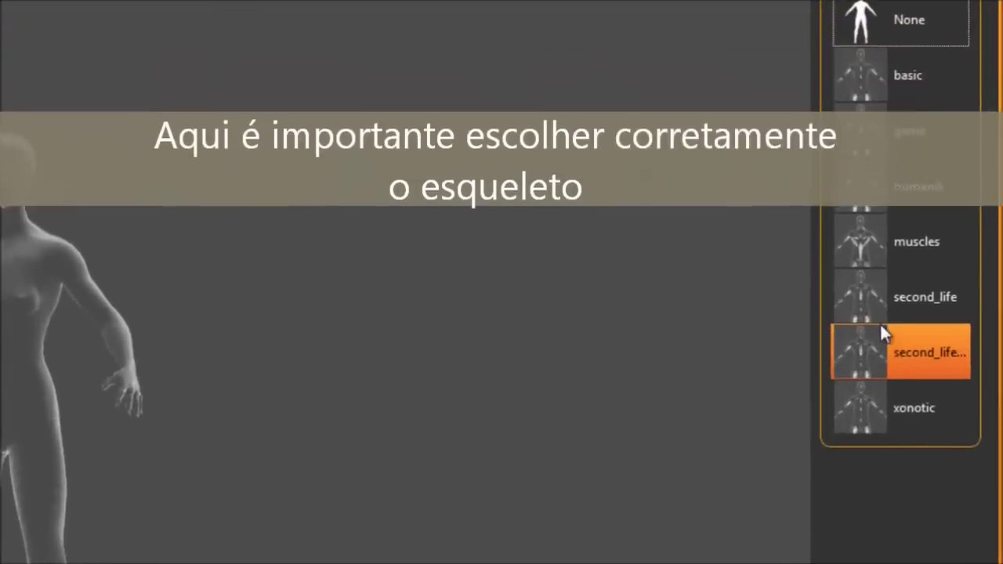
left_click(889, 309)
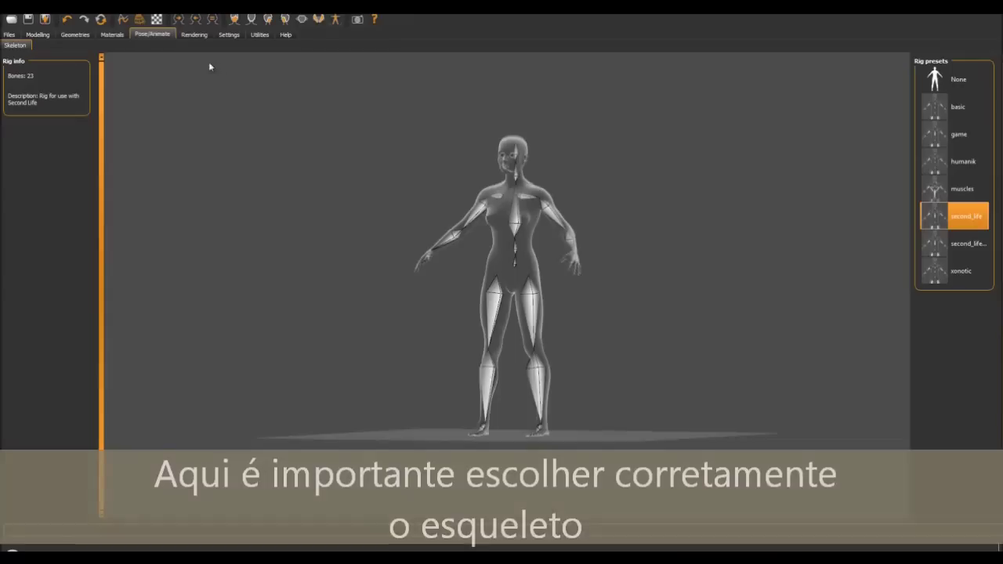
left_click(196, 36)
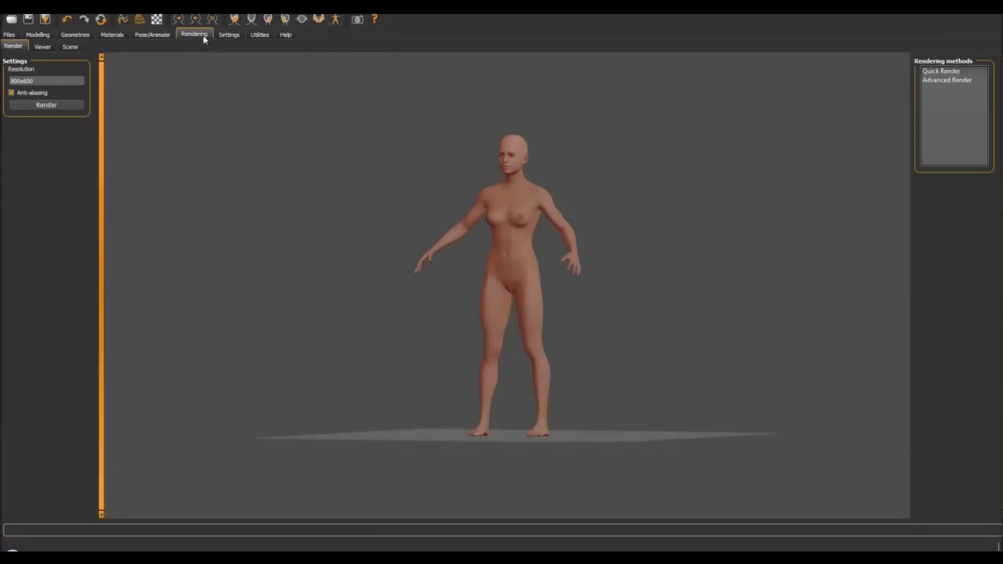
left_click(228, 35)
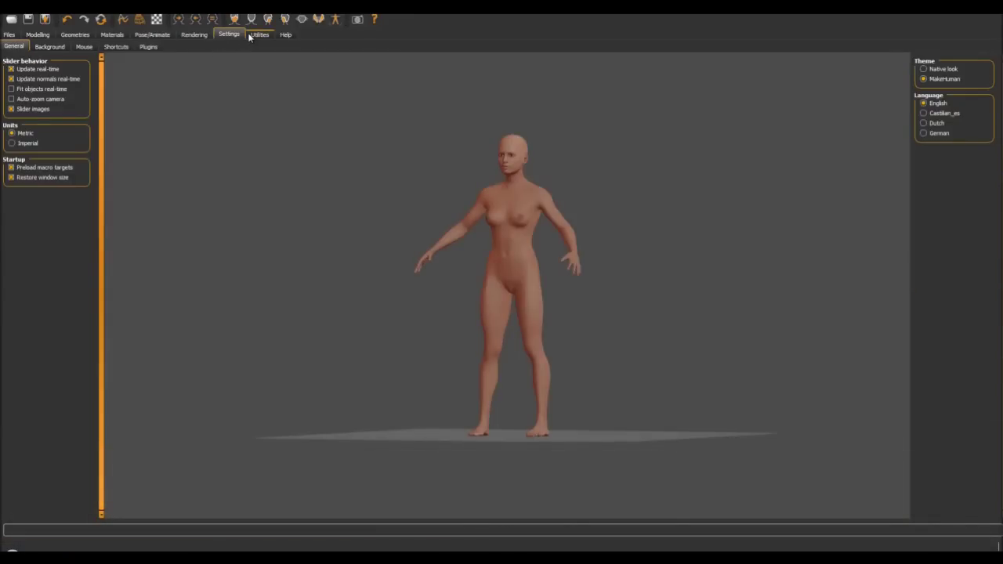
left_click(258, 36)
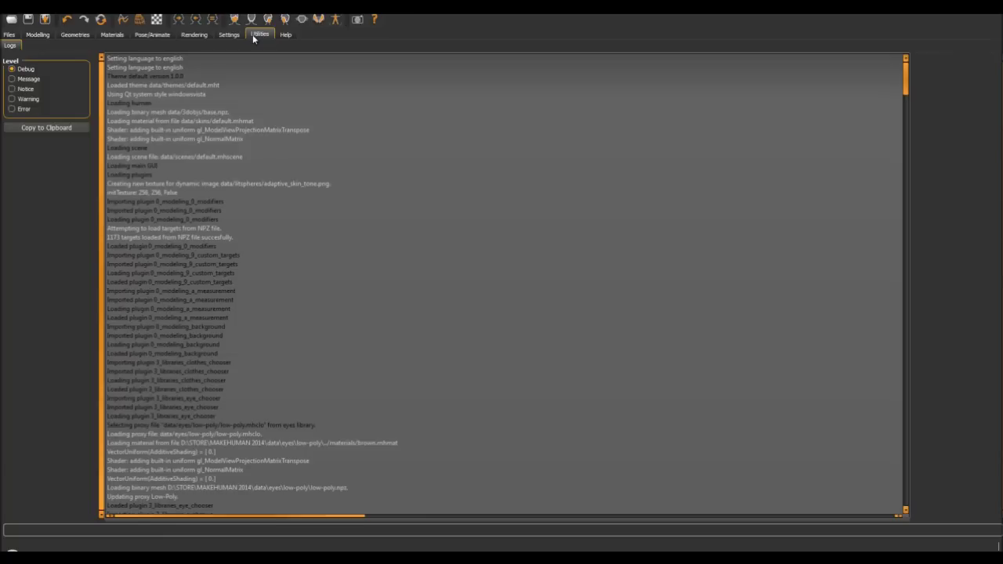
left_click(228, 35)
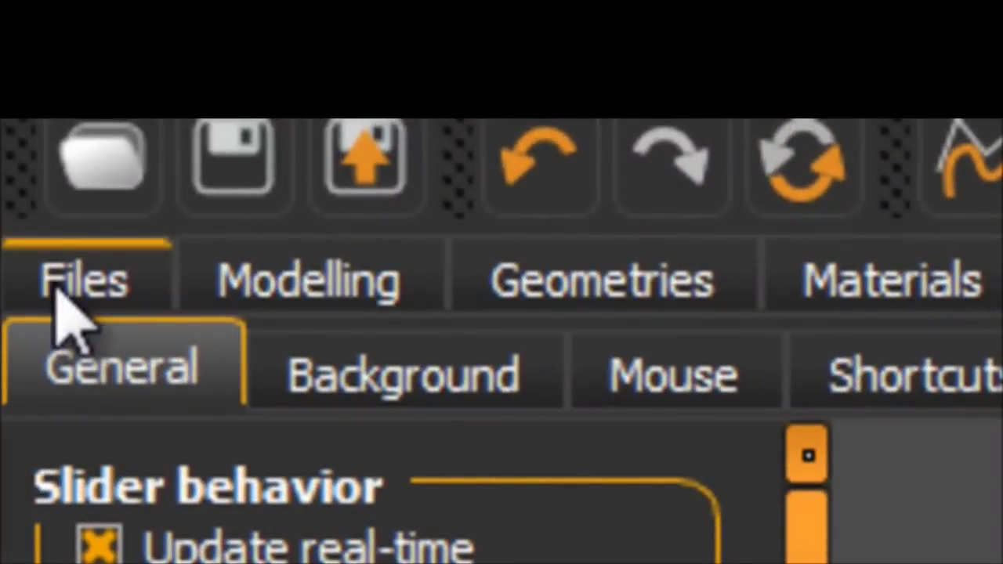
Set up the export as Collada (dae) with Z up, face -Y orientation and meter as the scale unit.
left_click(75, 282)
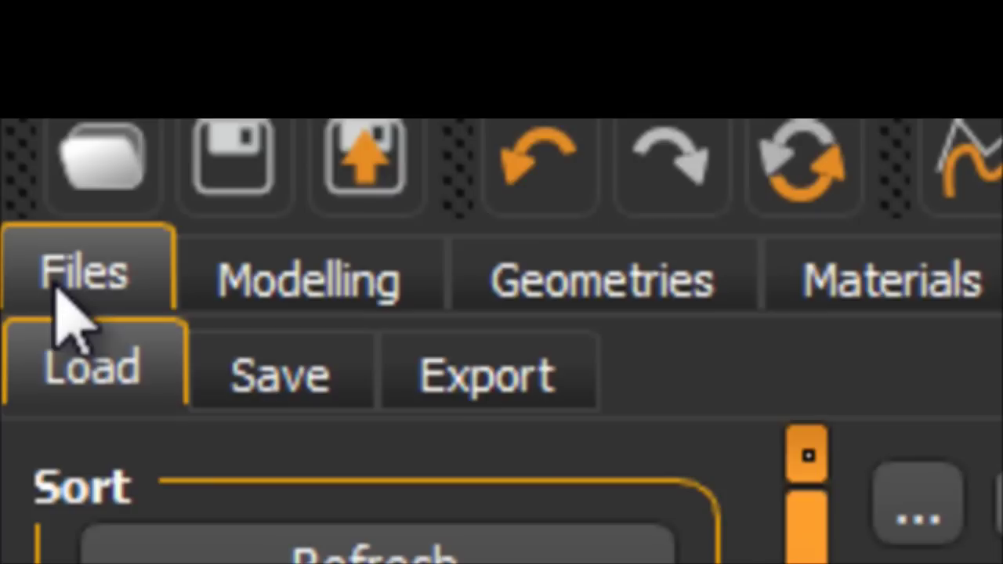
left_click(519, 381)
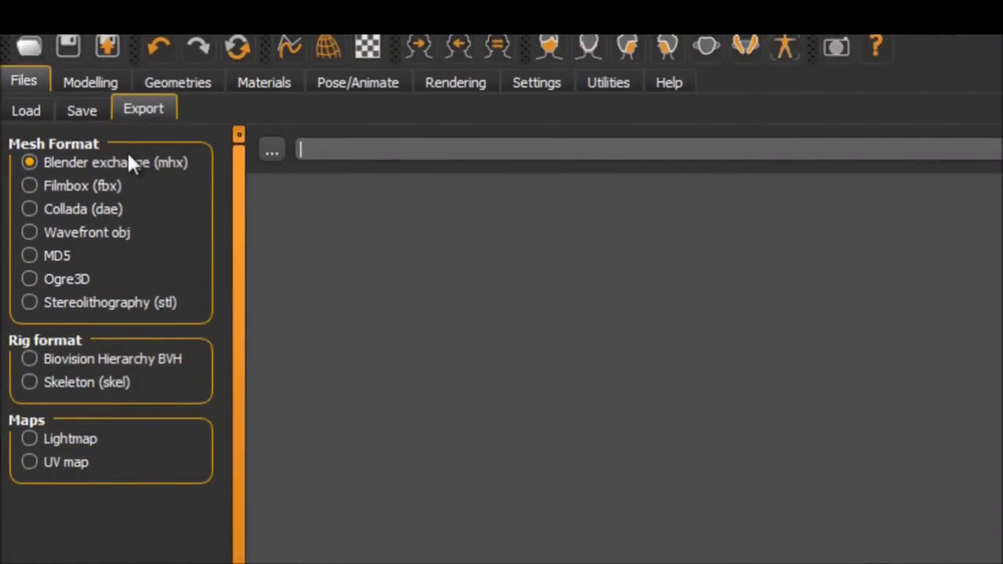
left_click(31, 211)
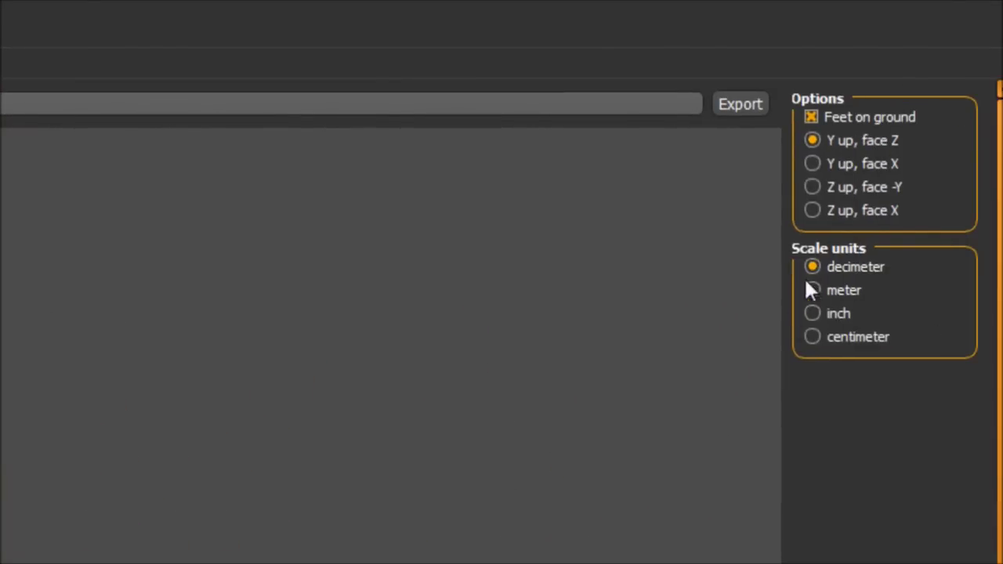
left_click(813, 187)
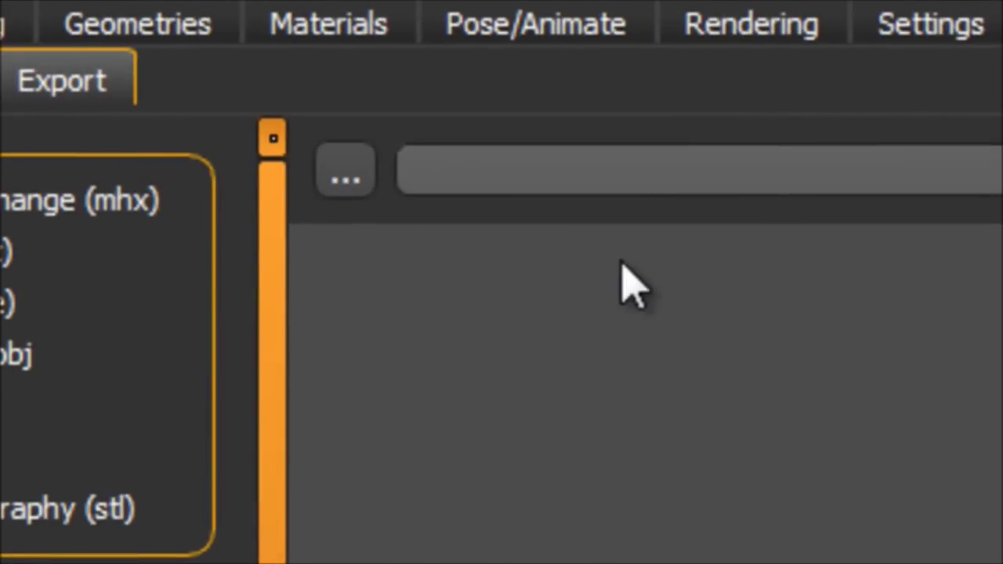
Name the export file "tutorial avatar", choose where it is saved, and export the figure.
left_click(346, 178)
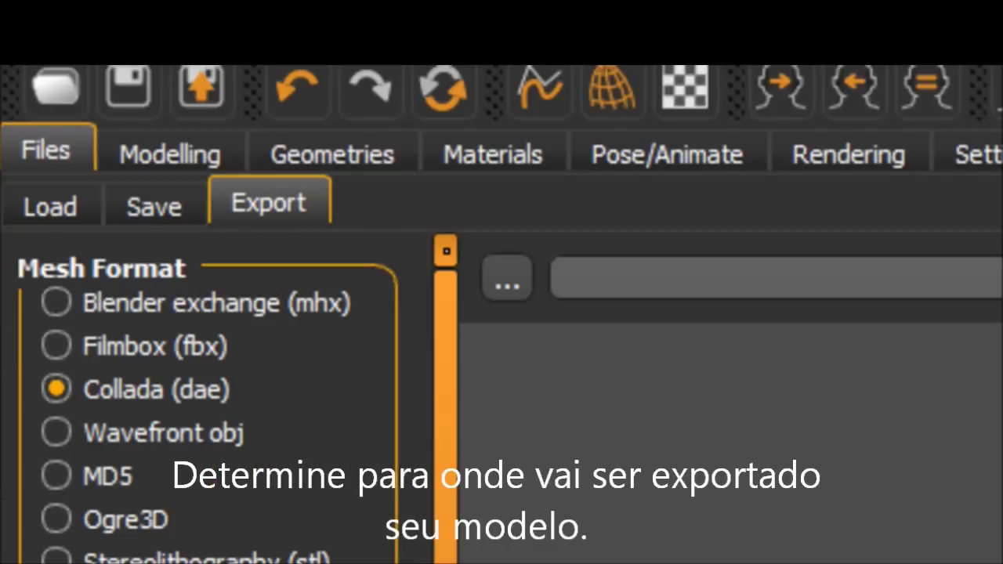
type("tutorial avatar")
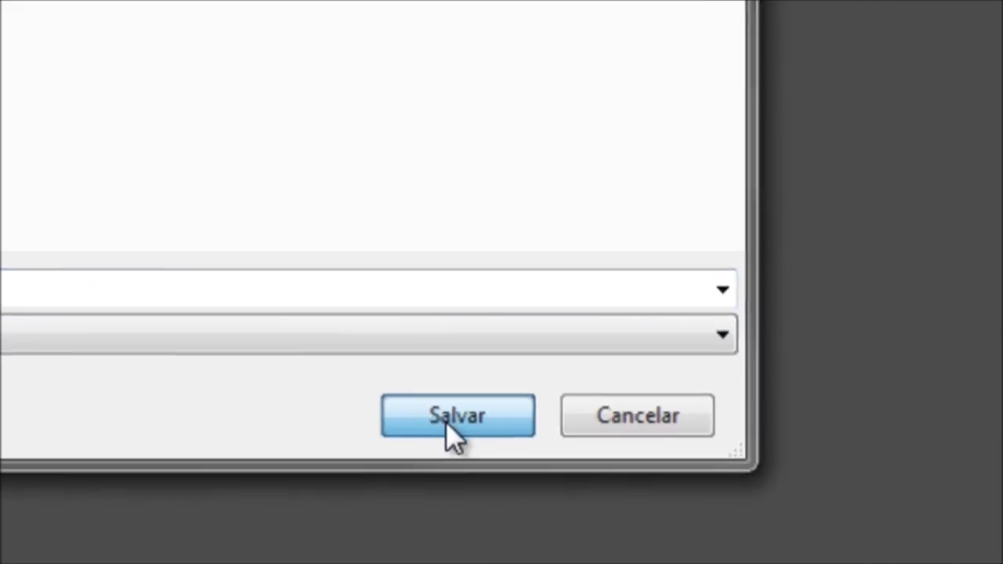
left_click(344, 350)
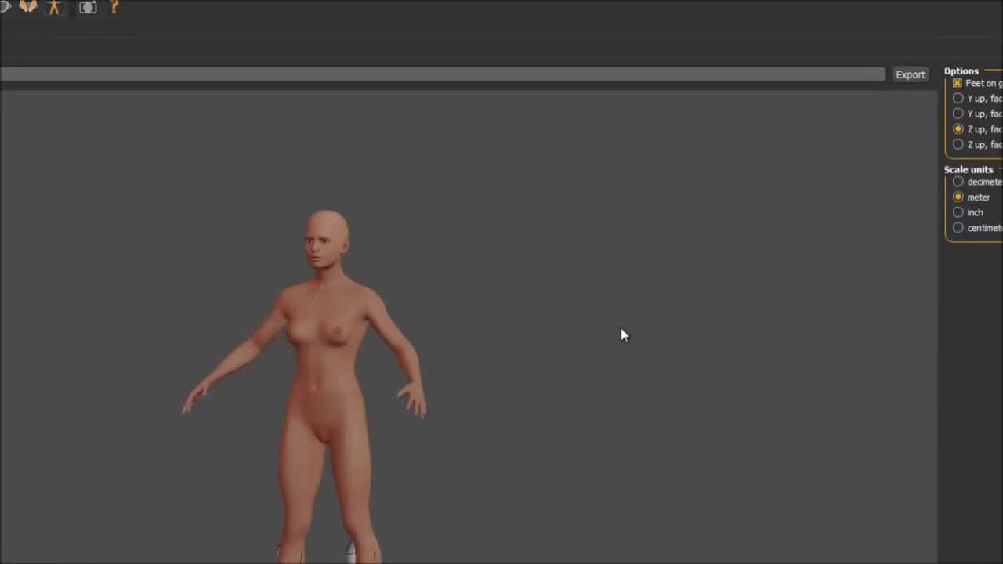
left_click(911, 75)
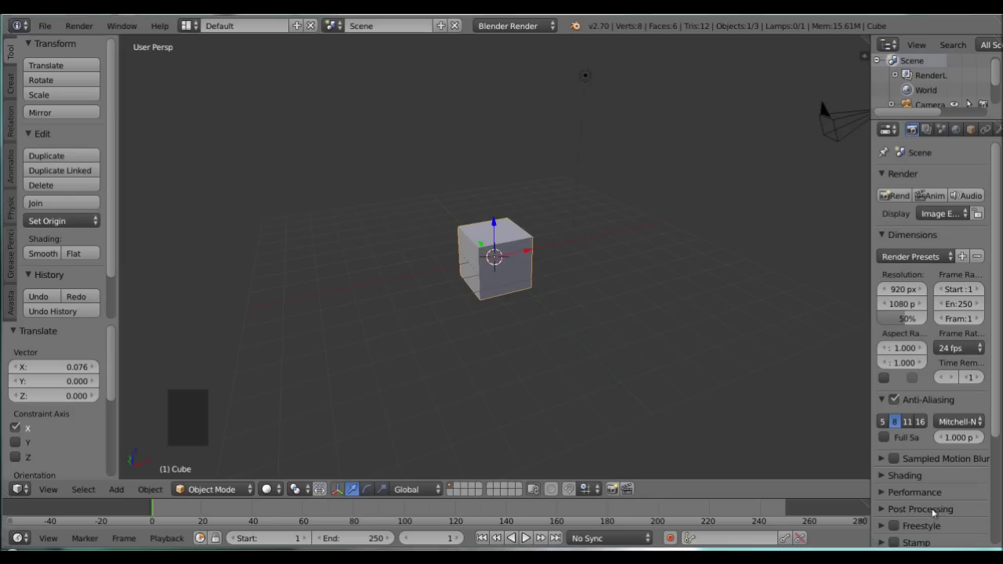
Switch to Blender and merge the timeline area into the 3D view.
right_click(664, 499)
left_click(662, 514)
left_click(664, 518)
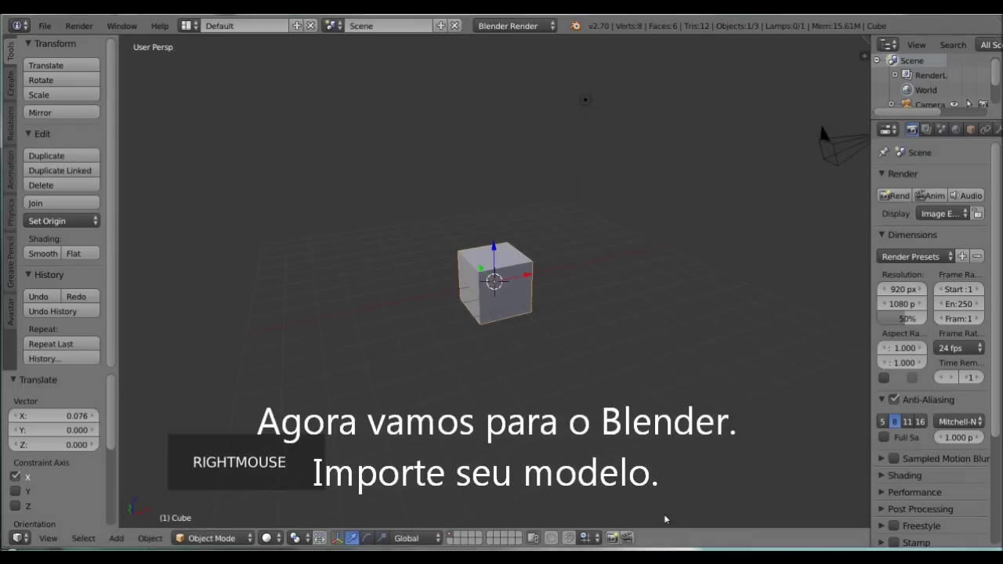
Delete the default cube from the scene.
middle_click_drag(519, 335, 497, 334)
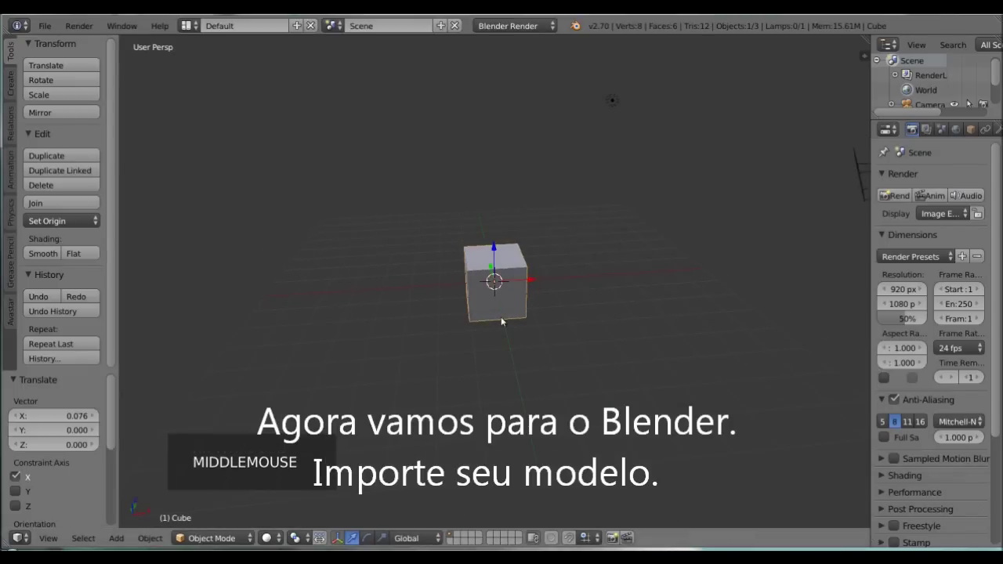
key("x")
left_click(502, 318)
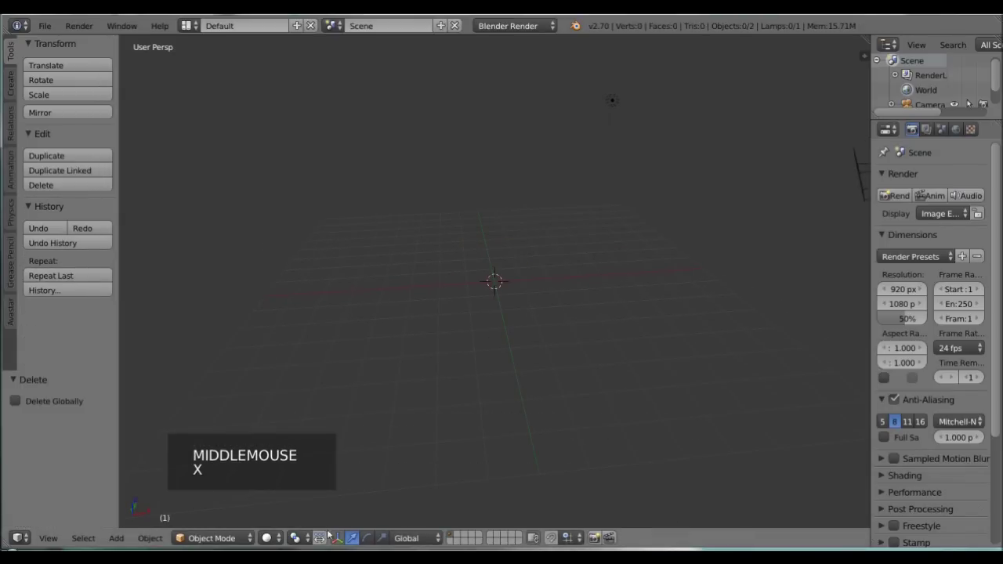
Import the exported tutorial avatar Collada (.dae) file onto the empty second layer.
left_click(457, 537)
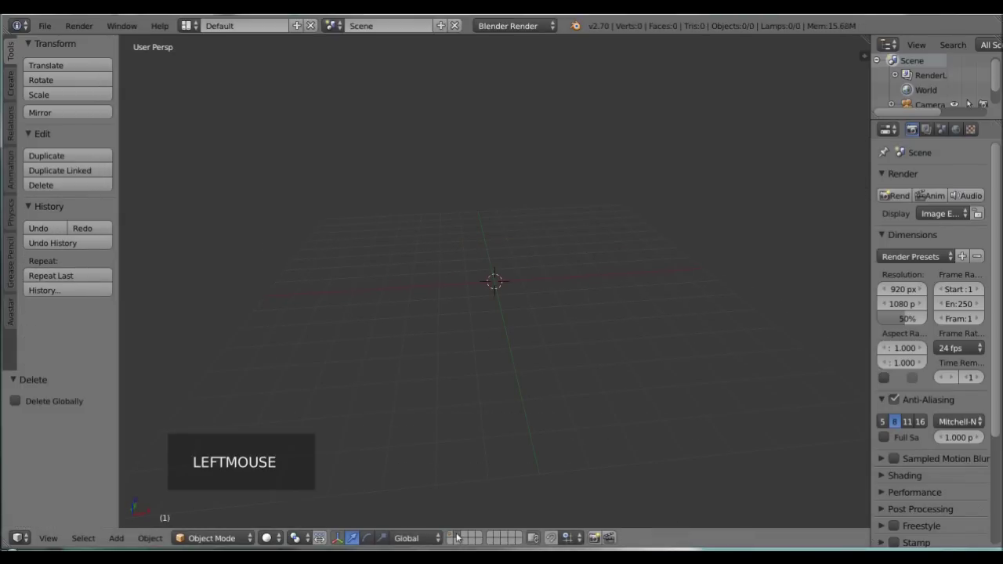
middle_click_drag(528, 370, 385, 365)
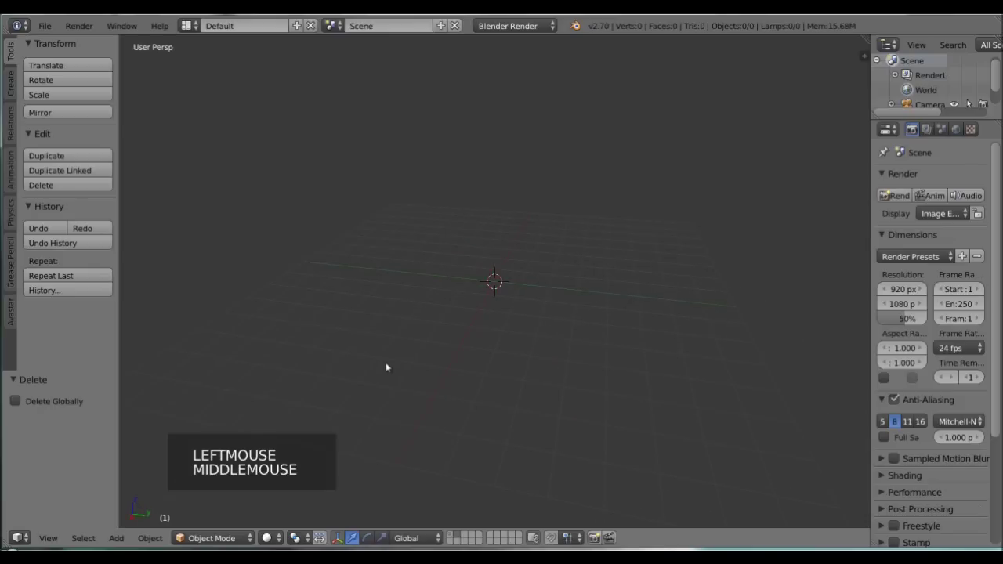
left_click(44, 26)
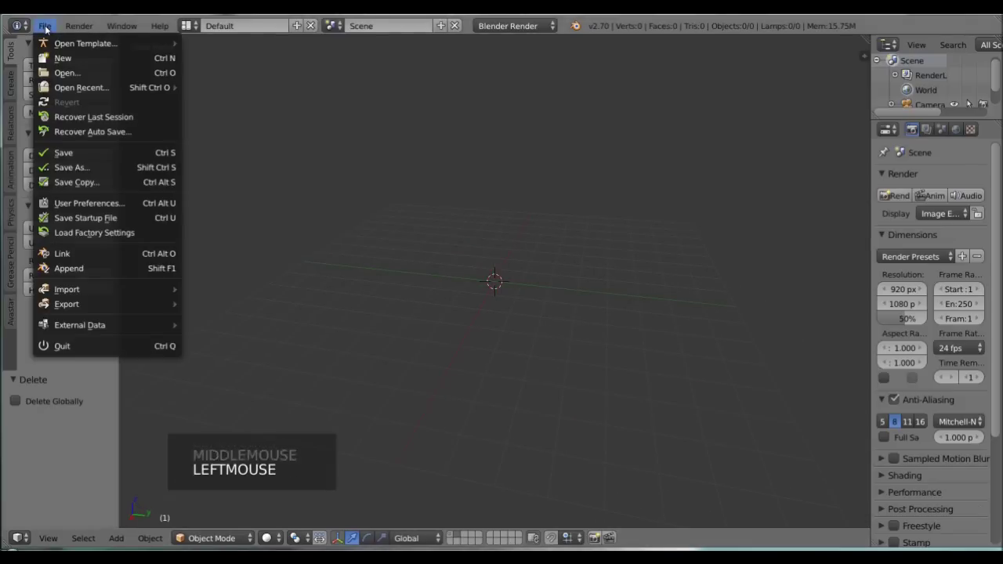
mouse_move(86, 289)
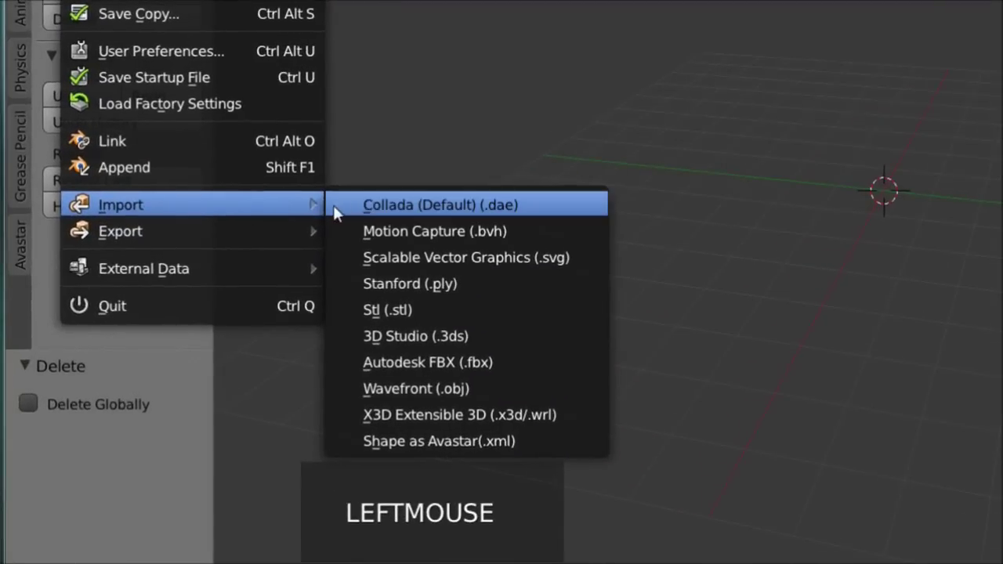
left_click(398, 203)
left_click(903, 39)
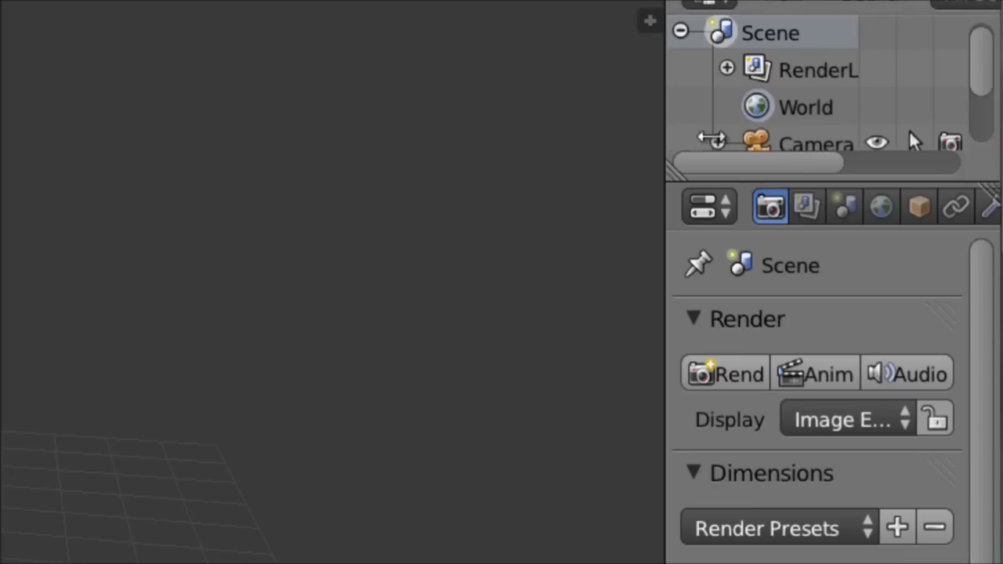
Deselect all imported objects, select the avatar's body mesh and apply smooth shading to it.
key("KP_1")
key("KP_5")
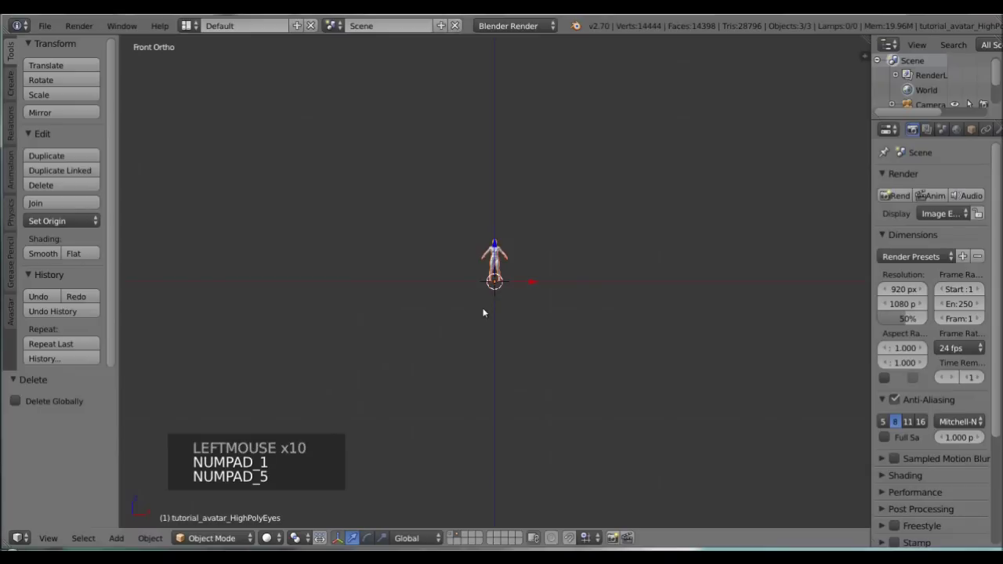
scroll(483, 313, "up", 3)
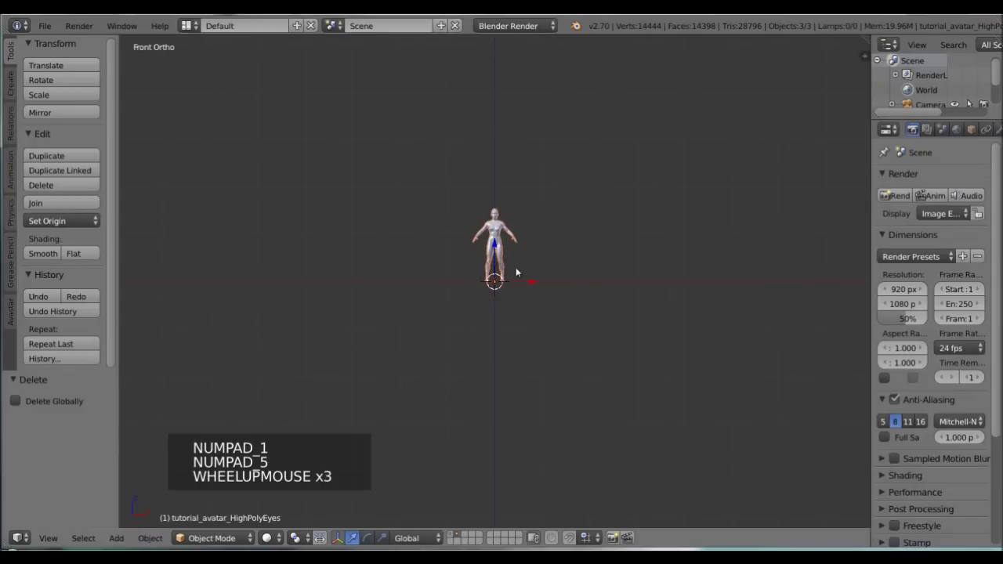
middle_click_drag(516, 272, 517, 284)
scroll(516, 285, "up", 8)
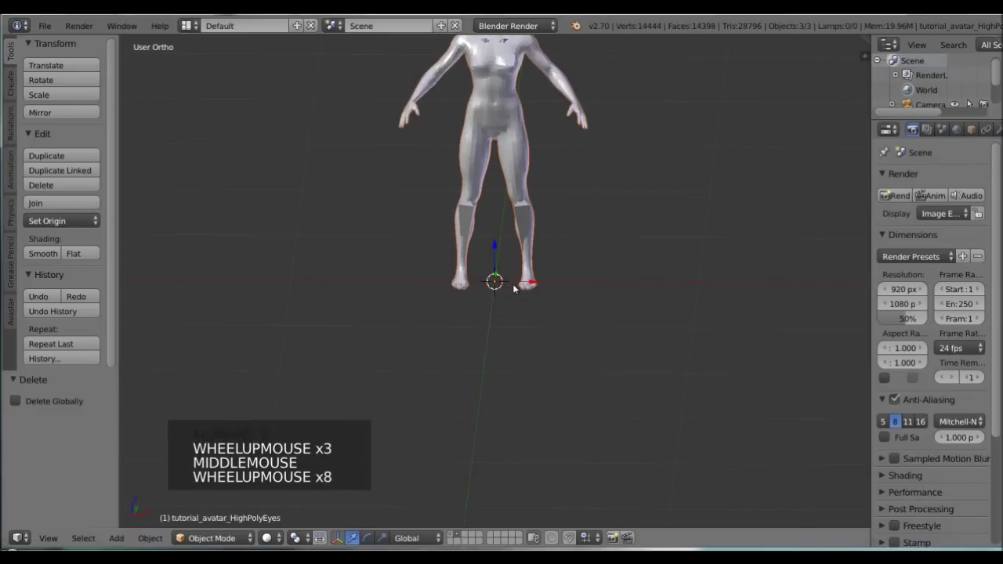
middle_click_drag(535, 233, 516, 313, "shift")
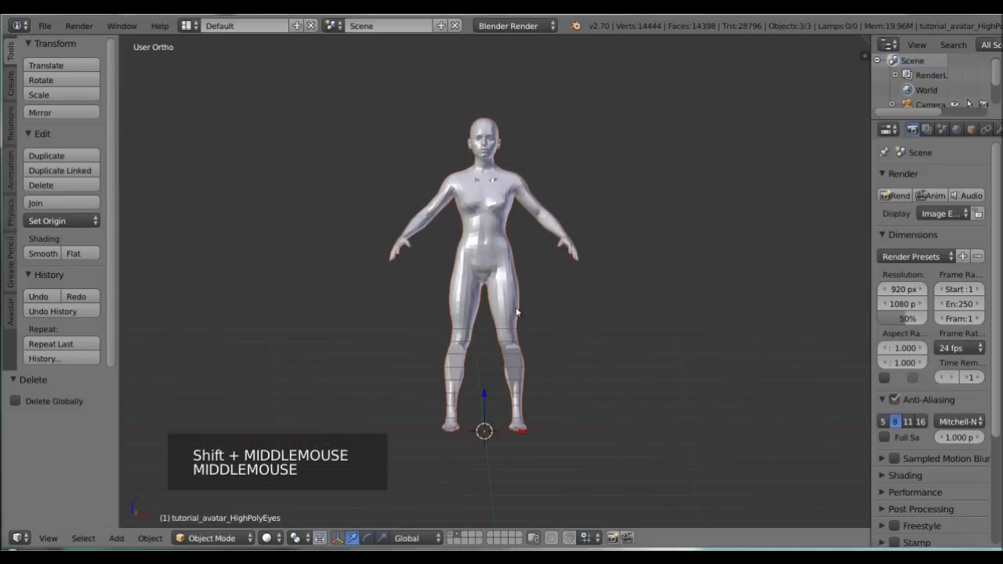
key("KP_1")
scroll(516, 313, "up", 1)
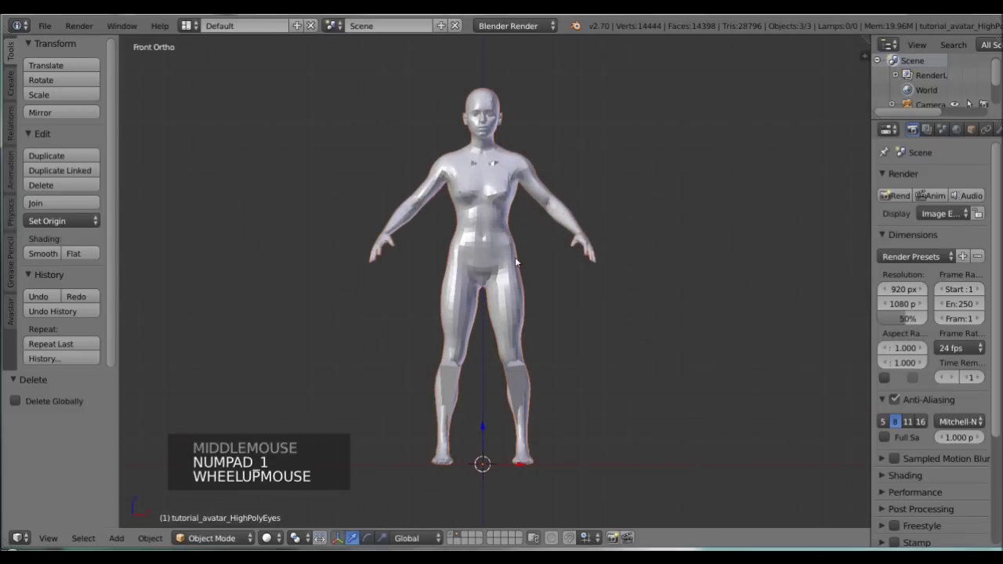
middle_click_drag(516, 263, 506, 286, "shift")
key("a")
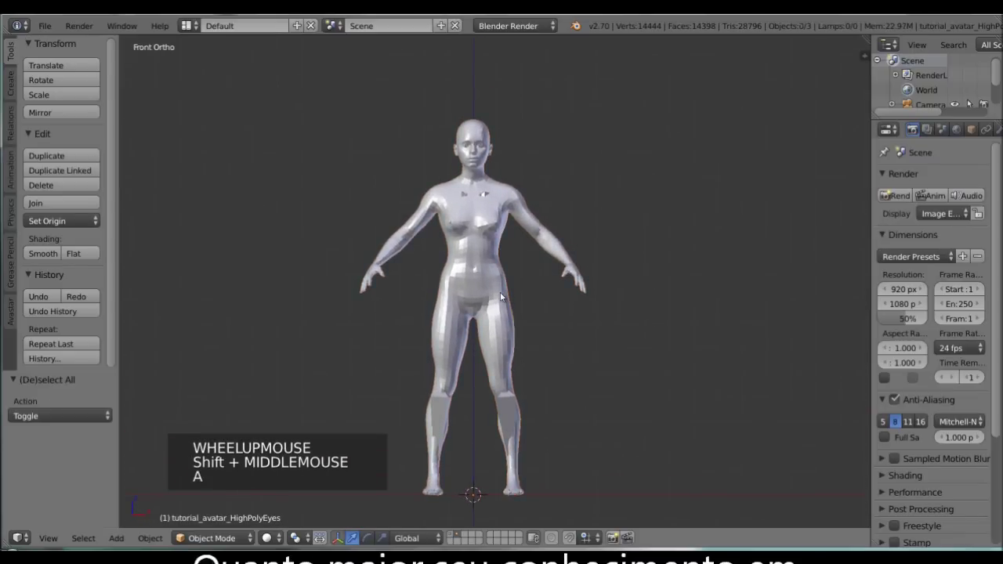
right_click(353, 288)
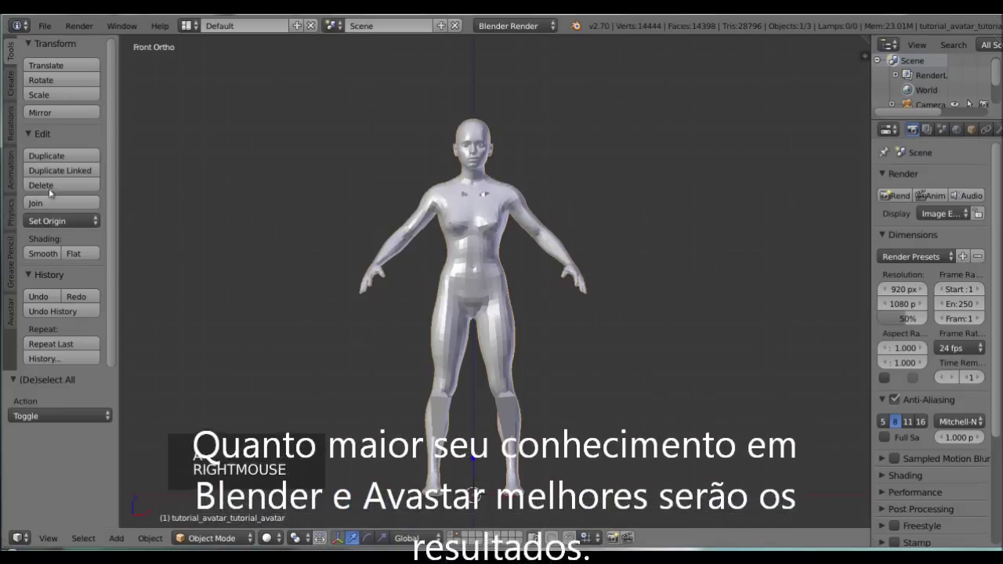
left_click(42, 255)
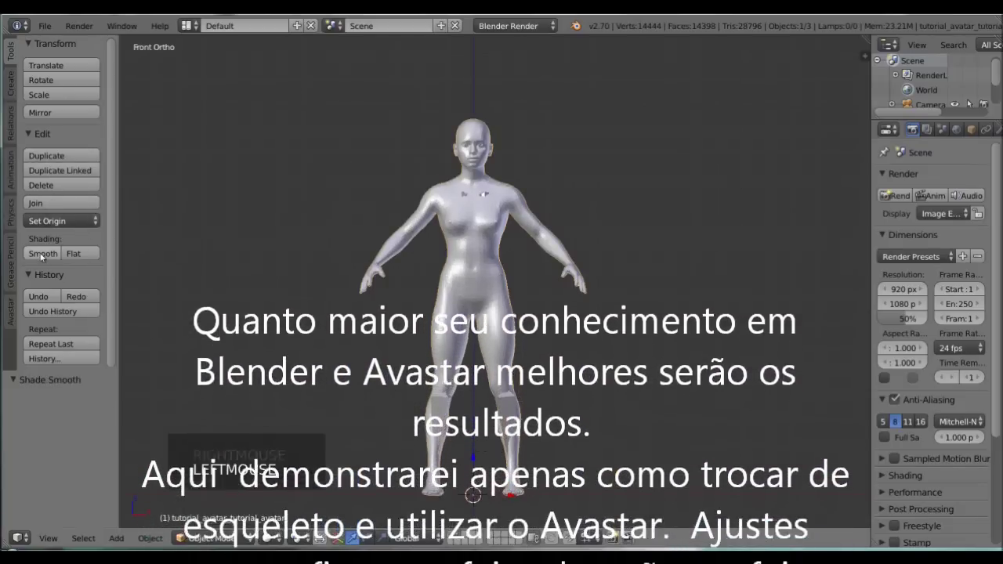
Select the imported armature, widen the properties area and enable X-Ray display for its bones.
middle_click_drag(485, 251, 509, 423)
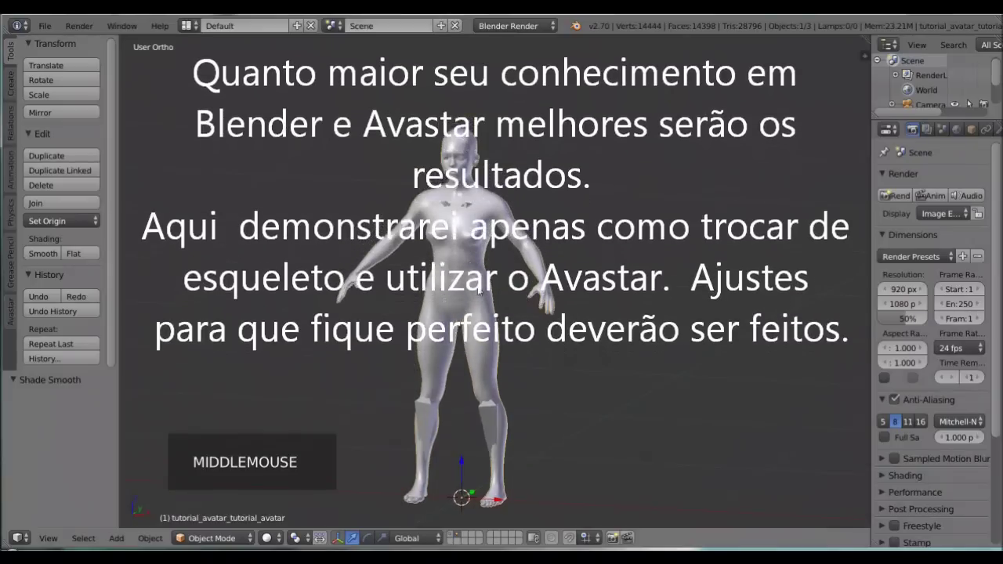
right_click(490, 421)
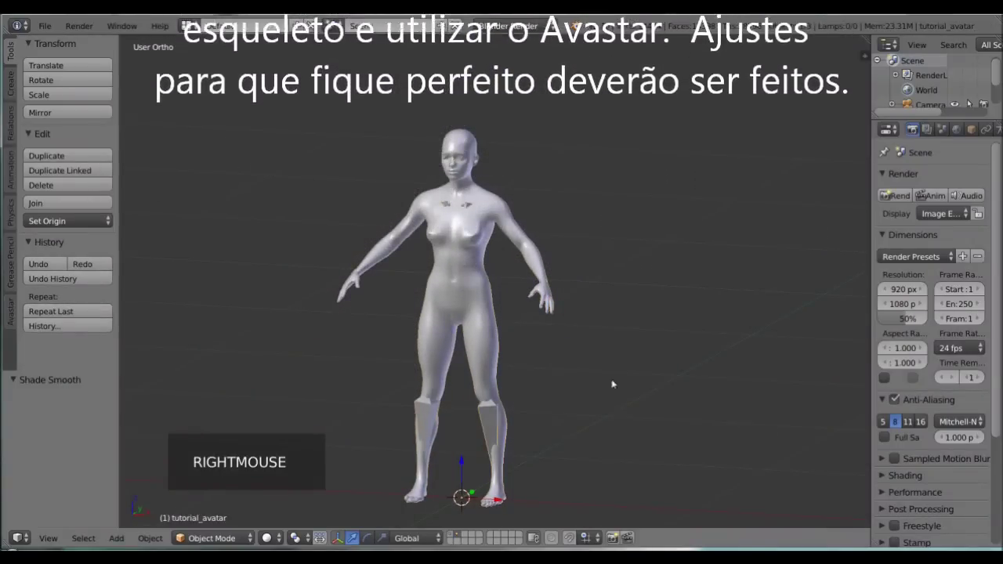
left_click_drag(871, 302, 760, 301)
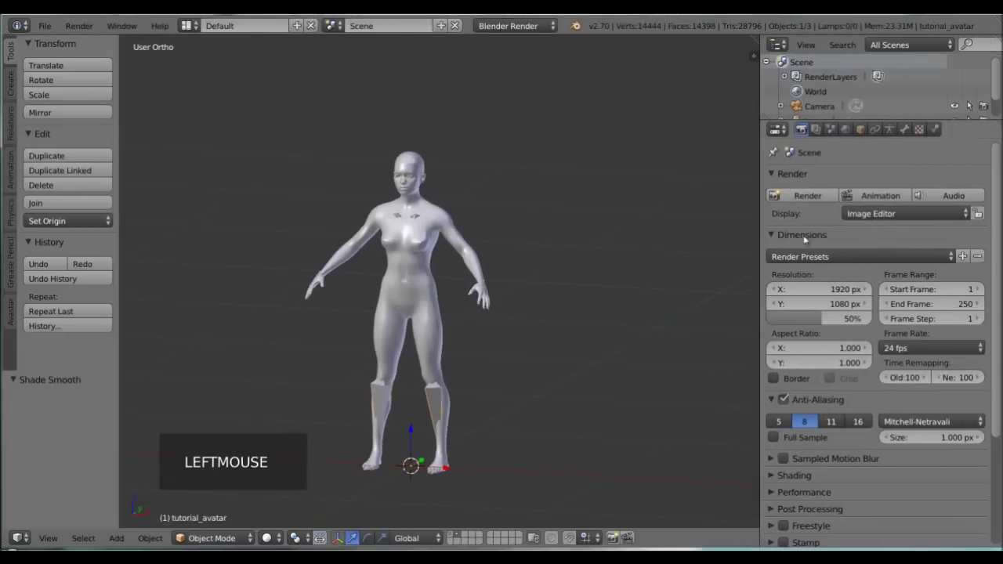
left_click(890, 130)
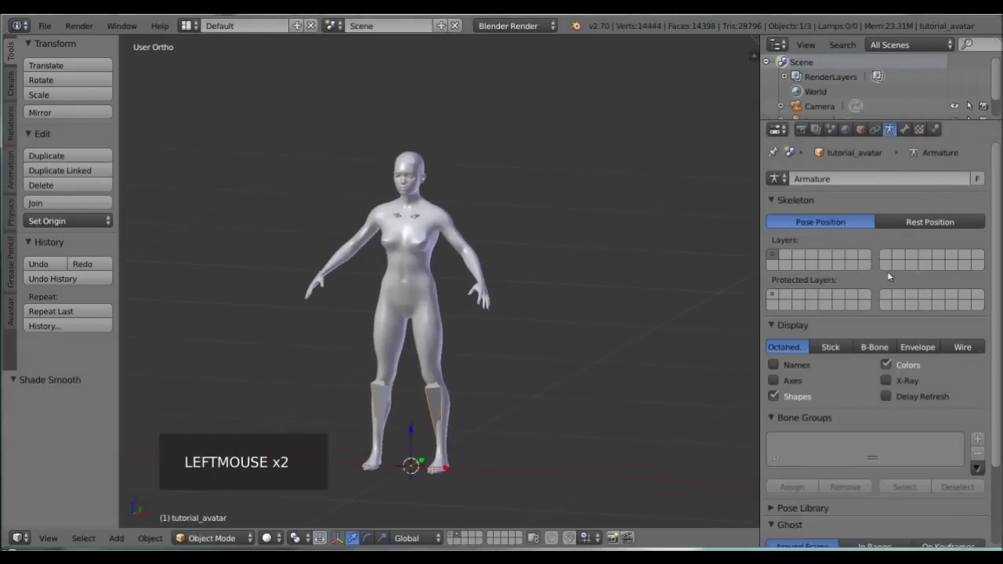
left_click(887, 381)
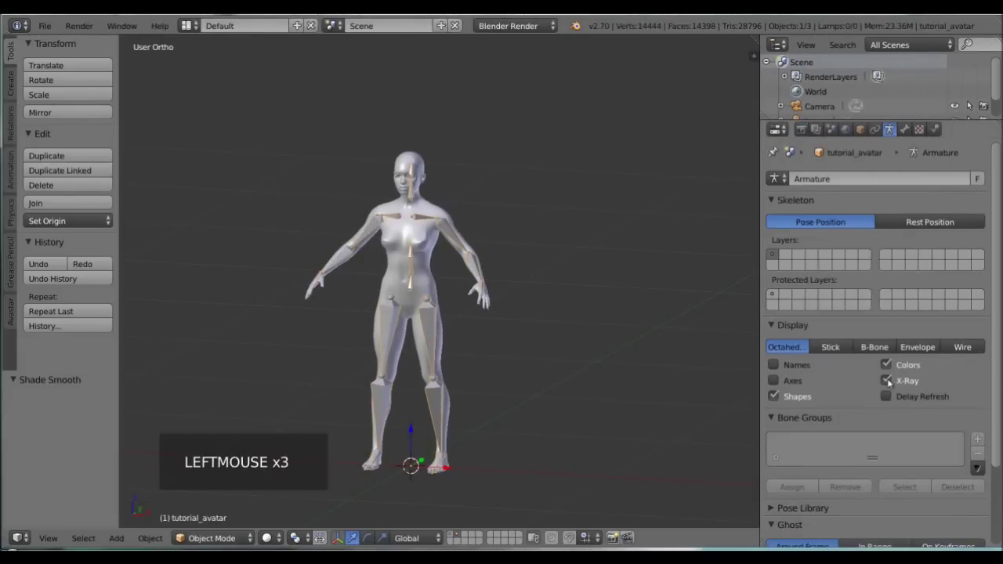
middle_click_drag(485, 361, 509, 357)
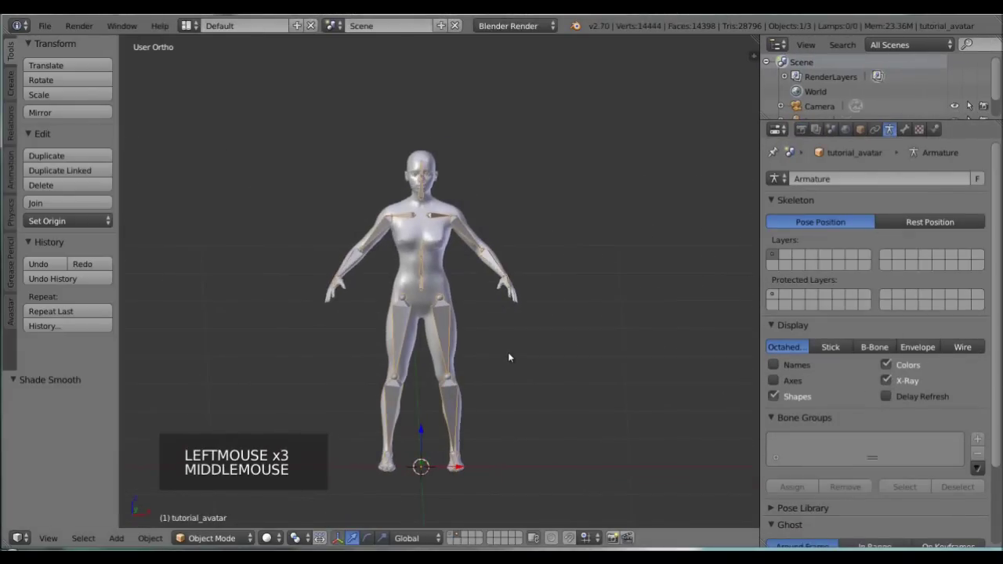
Move the armature to the second layer of the lower row, check mesh and bones separately, and deselect the armature.
key("m")
key("m")
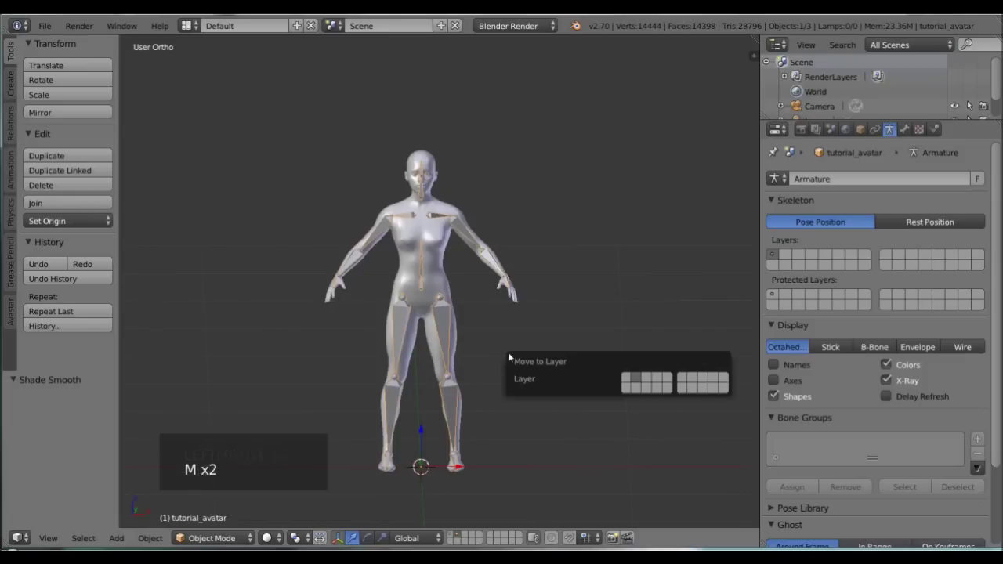
left_click(636, 389)
left_click(458, 541)
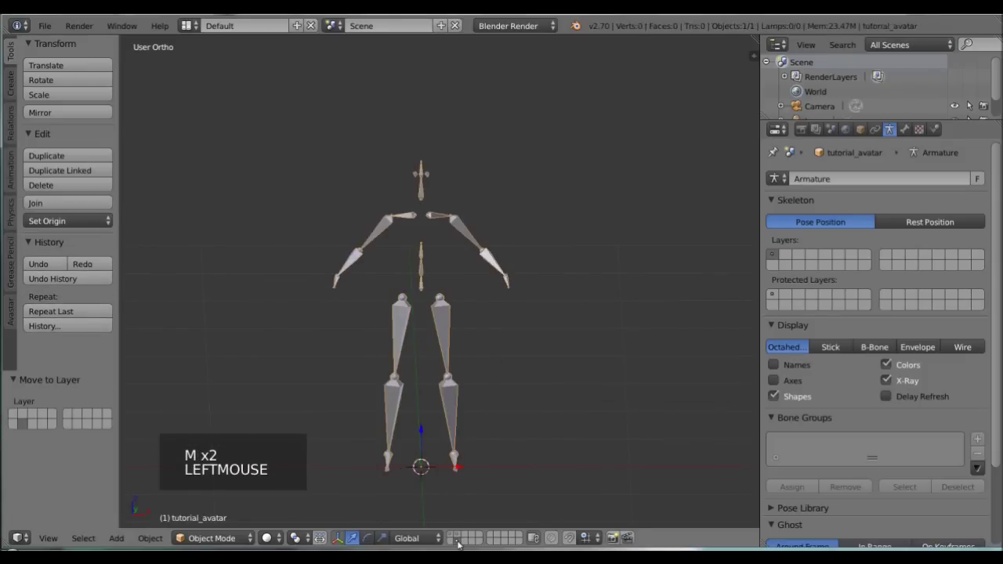
left_click(450, 539)
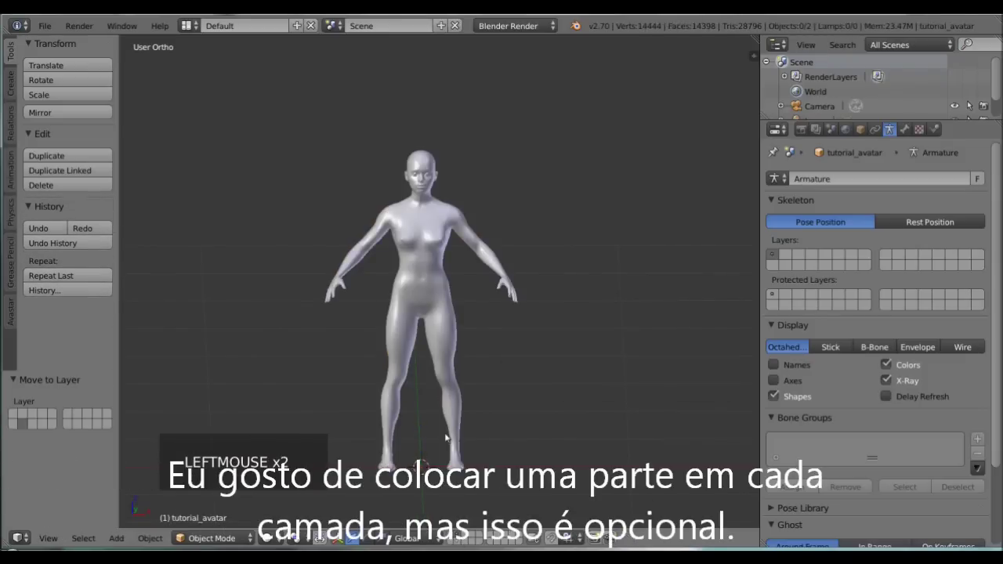
left_click(454, 548)
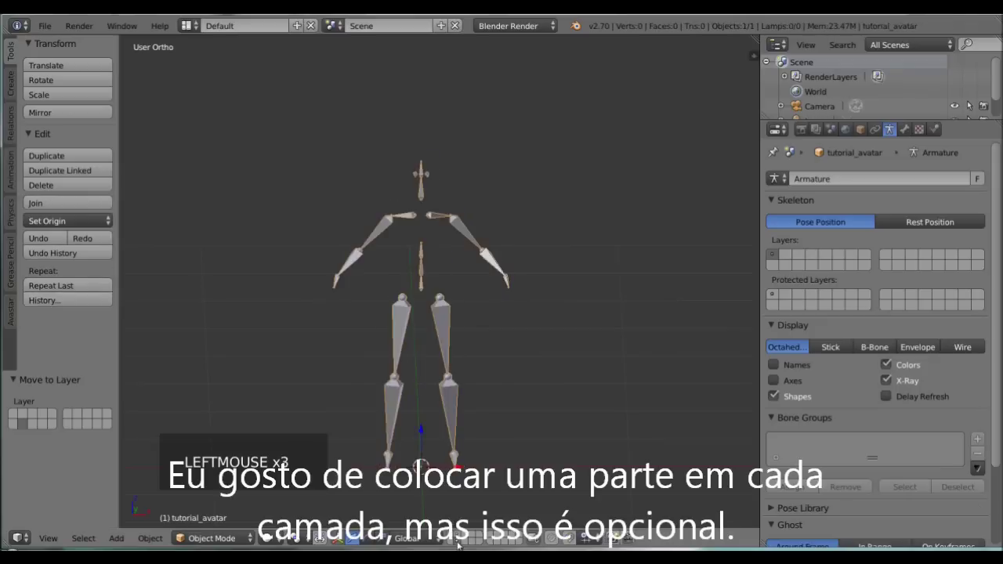
key("a")
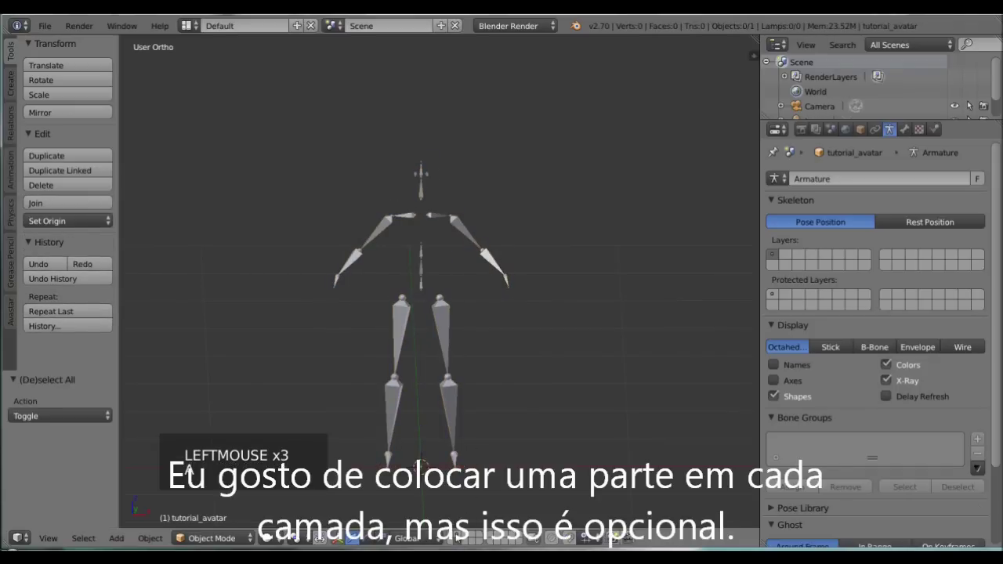
Add an Avastar avatar on the empty third layer and deselect it.
left_click(451, 539)
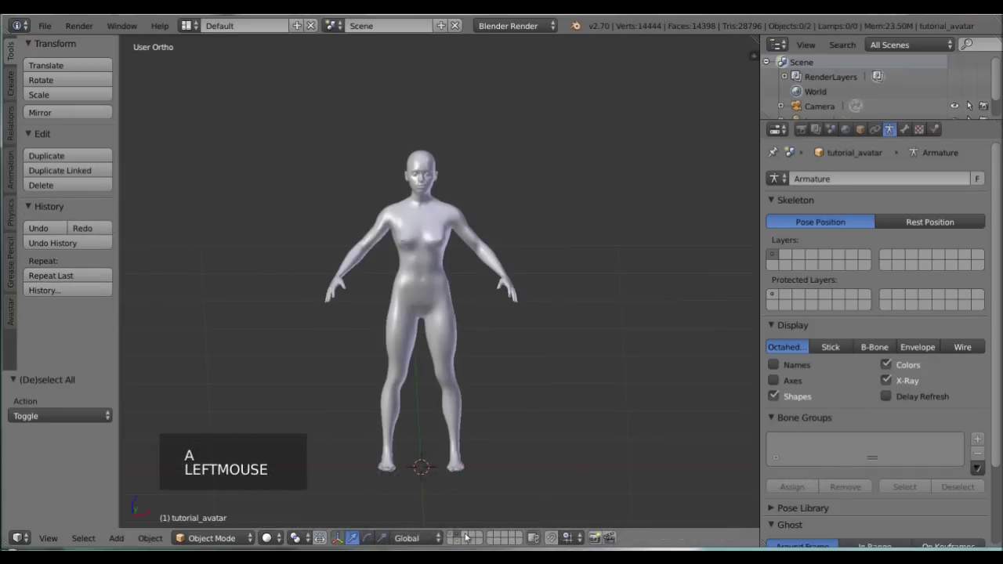
left_click(465, 538)
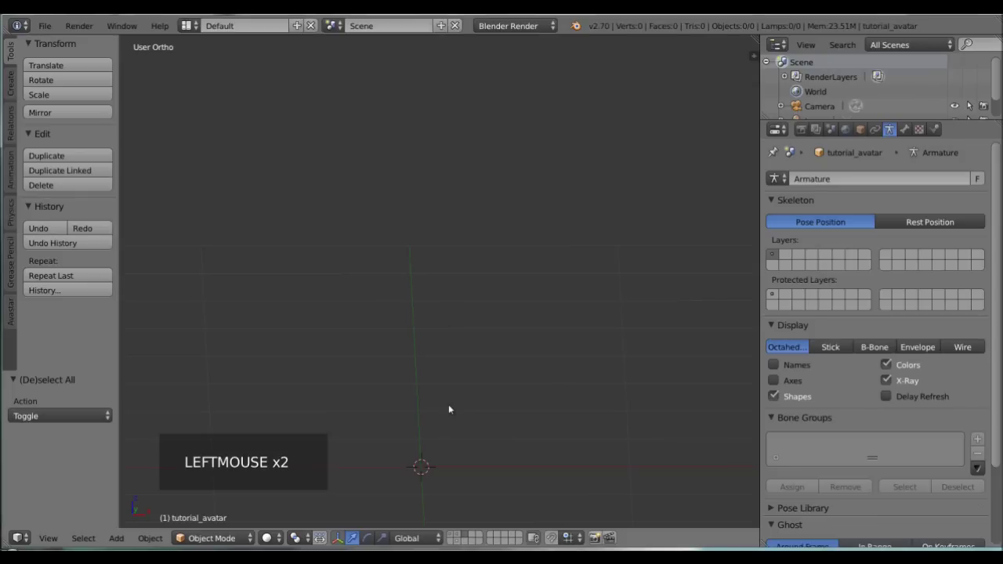
key("shift+a")
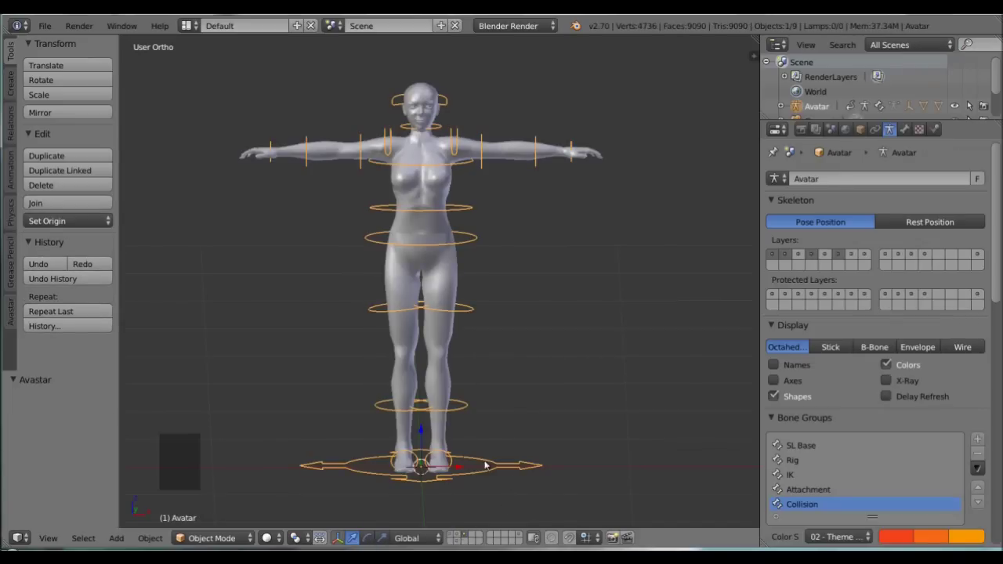
key("a")
Select the imported armature together with the body mesh and display their layers along with the Avastar layer.
left_click(453, 537)
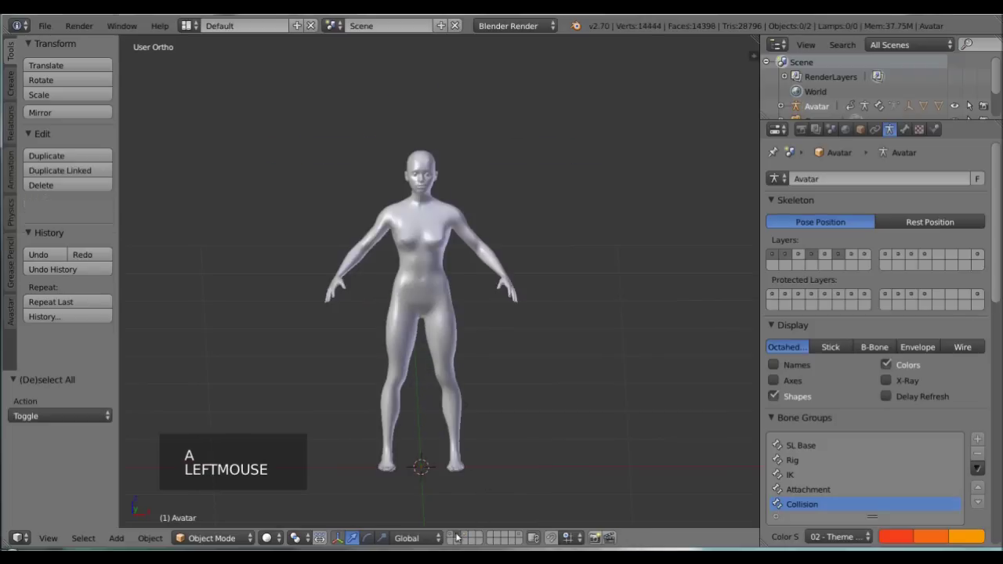
left_click(458, 538)
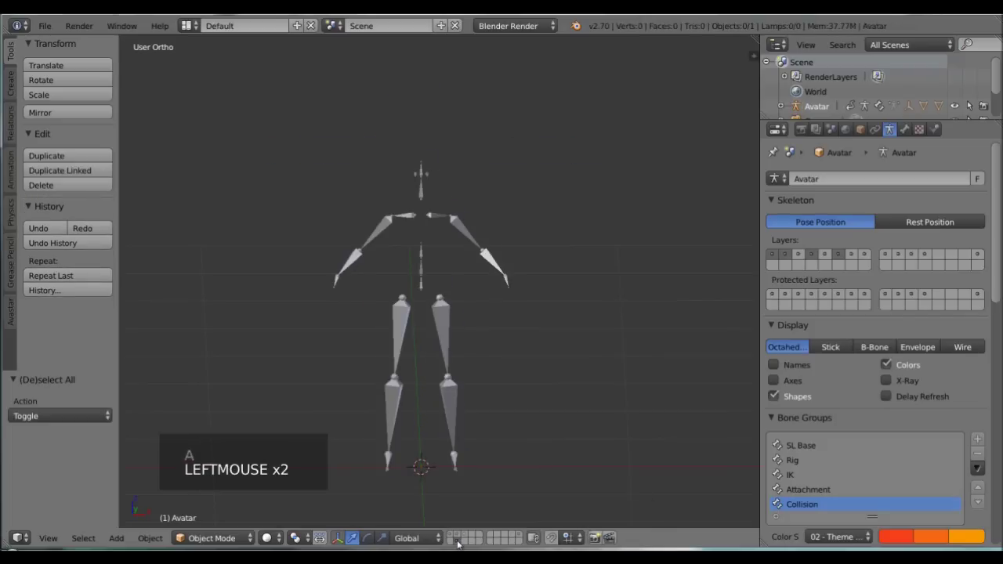
right_click(454, 409)
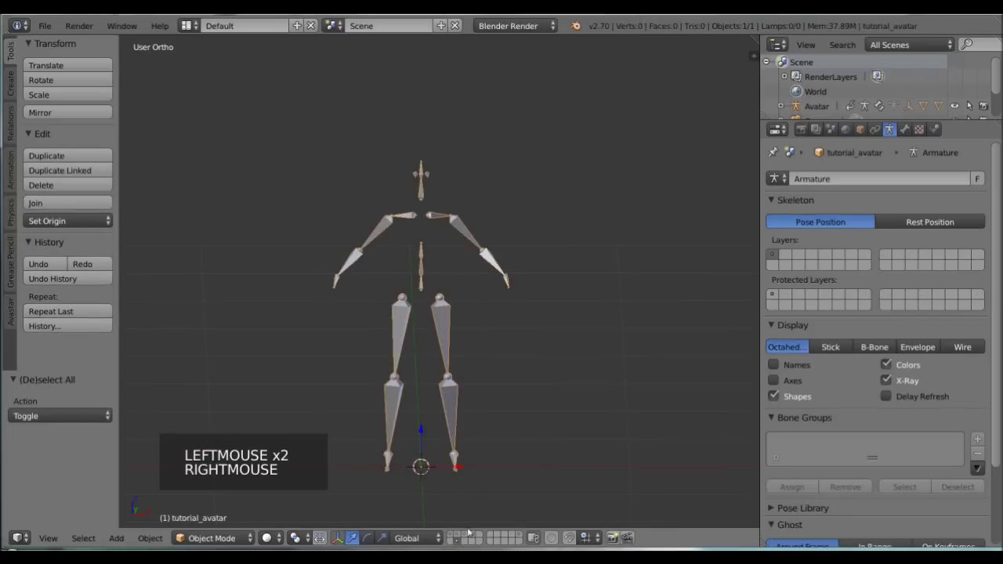
left_click(462, 537, "shift")
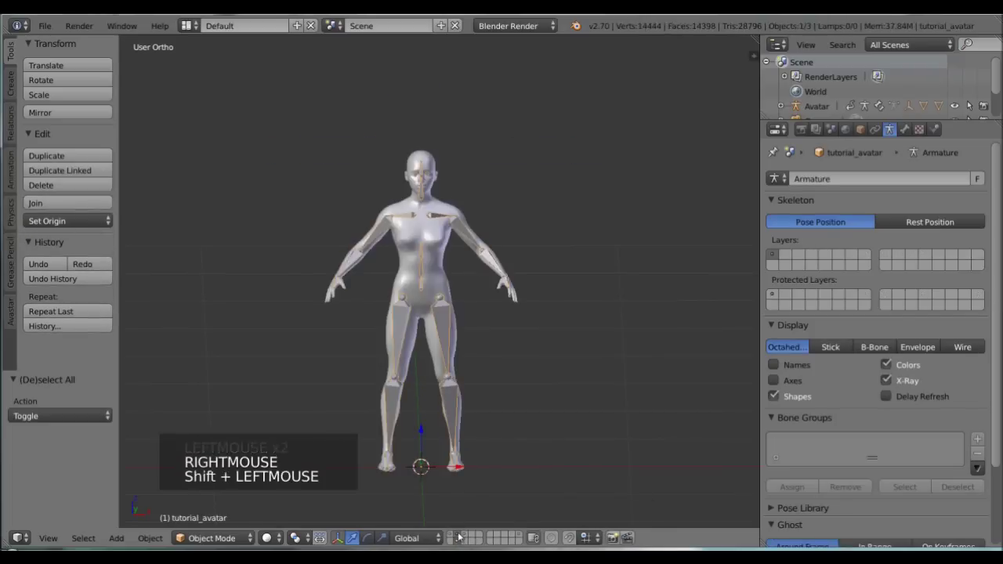
right_click(433, 260, "shift")
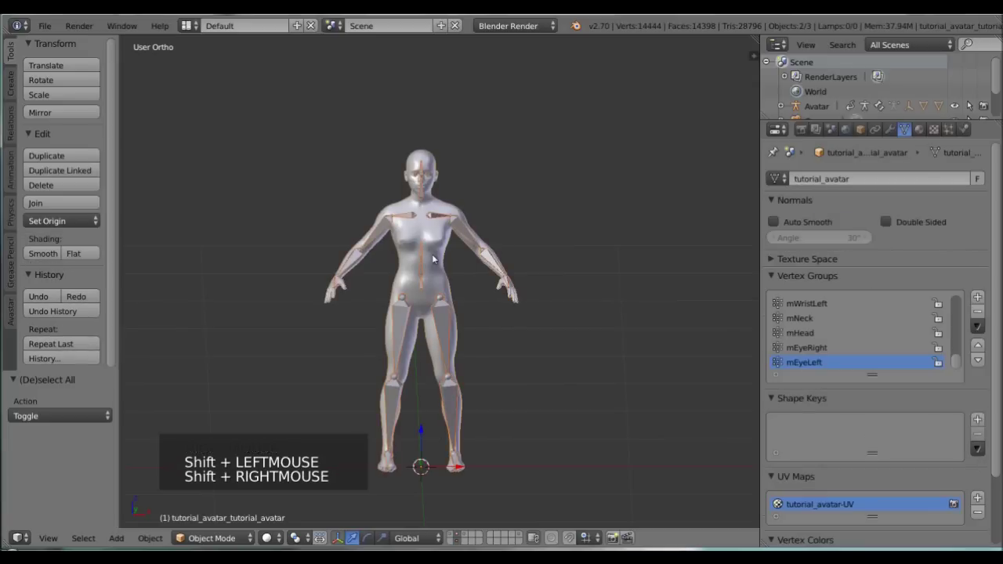
left_click(464, 537, "shift")
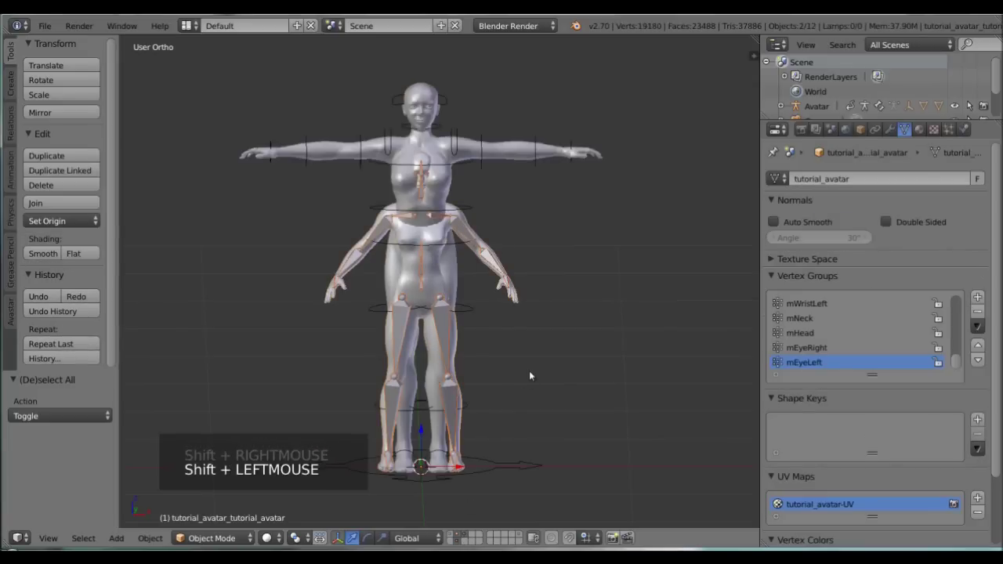
Scale the imported armature and body mesh uniformly by 1.226 to match the Avastar avatar's height.
key("KP_1")
middle_click_drag(530, 376, 521, 383, "shift")
key("s")
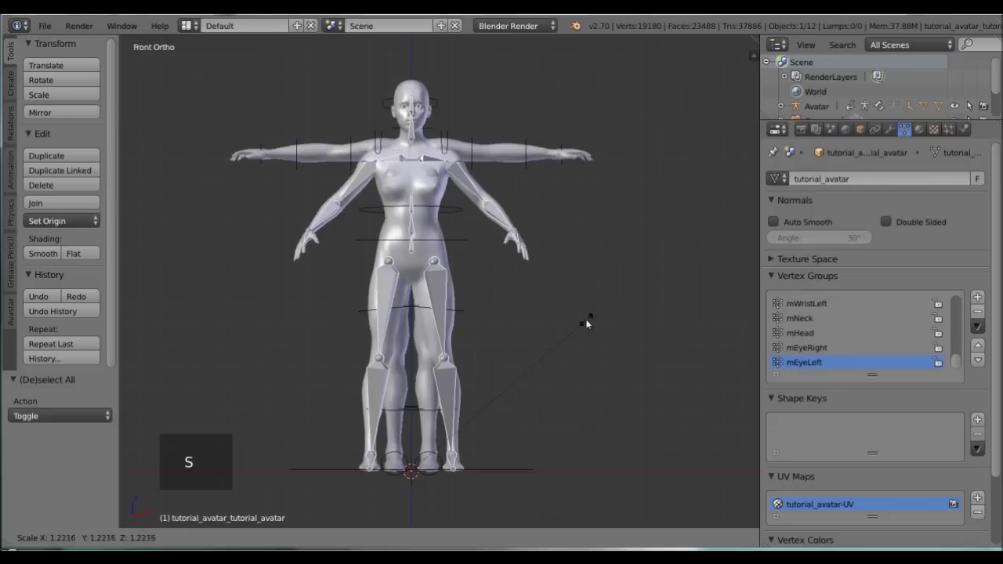
left_click(586, 318)
key("KP_3")
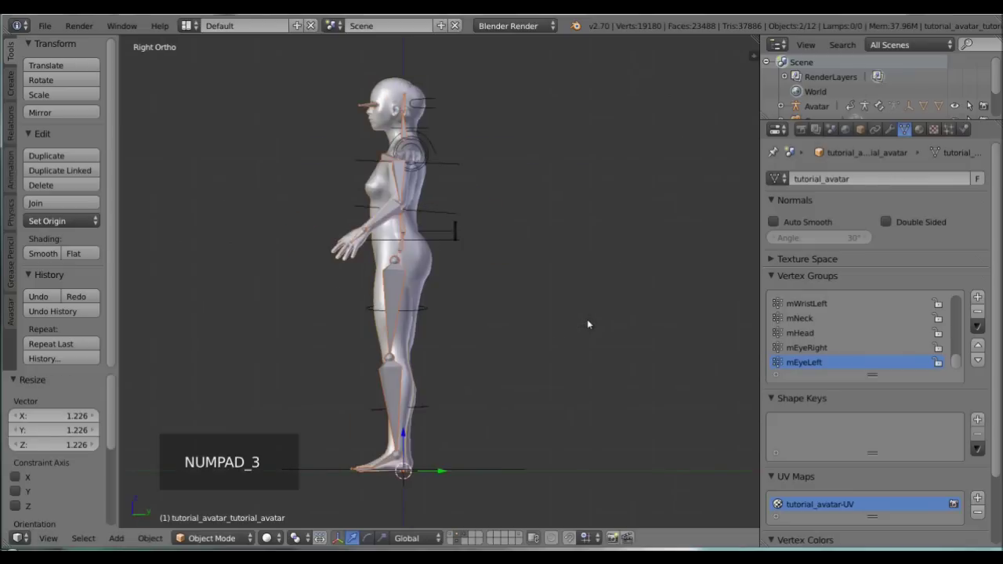
Scale the imported armature and body mesh uniformly by 0.990 and shift them 0.038 along Y to align with the Avastar avatar.
scroll(587, 319, "up", 4)
middle_click_drag(587, 319, 570, 306, "shift")
scroll(586, 330, "down", 2)
scroll(569, 304, "down", 2)
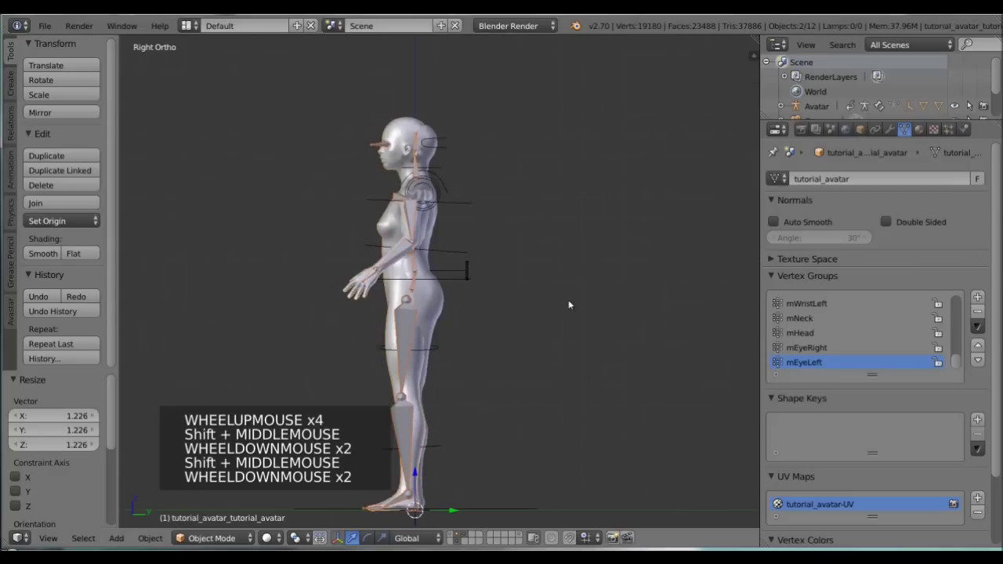
middle_click(577, 351, "shift")
key("s")
key("s")
key("s")
left_click(575, 349)
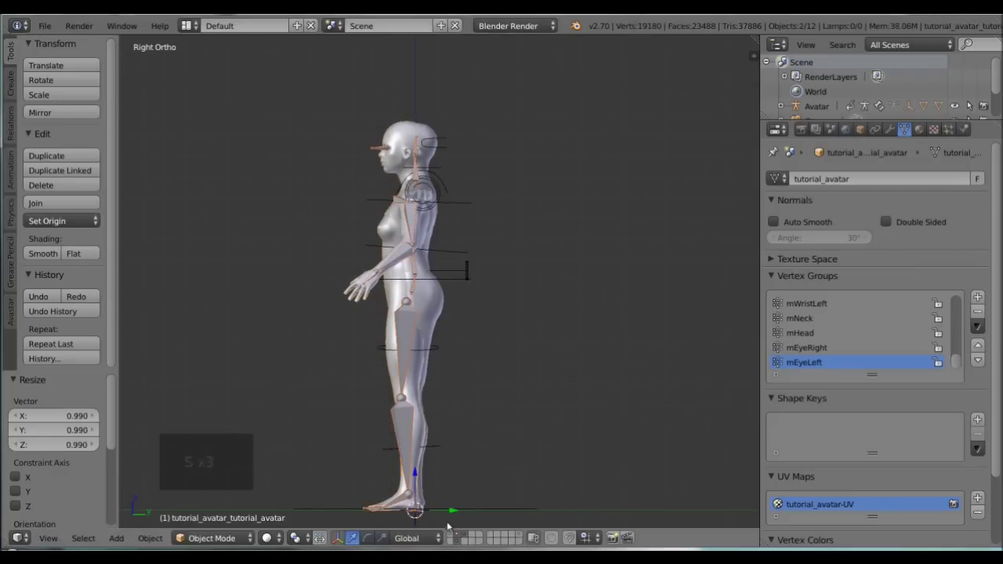
left_click_drag(451, 512, 460, 513)
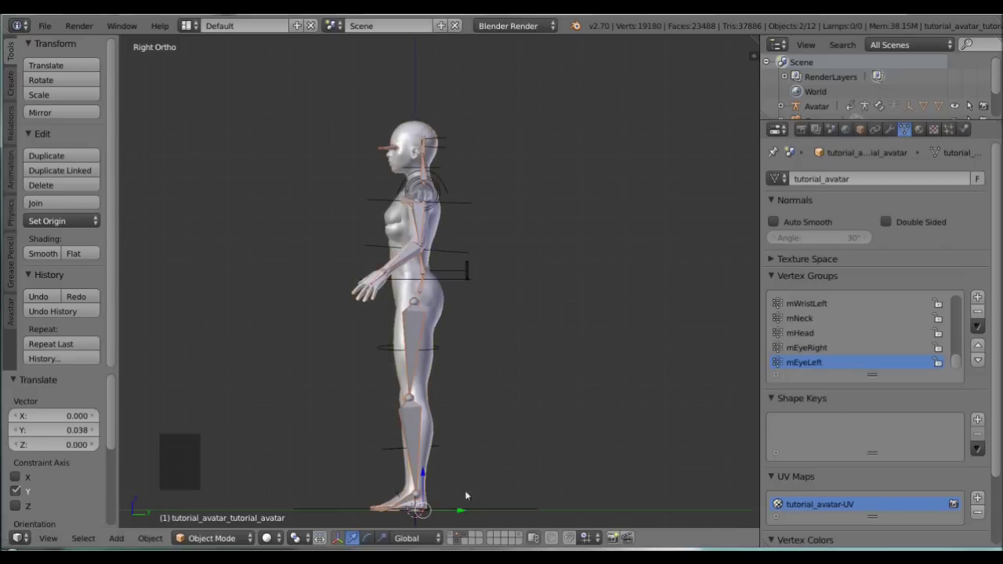
key("KP_1")
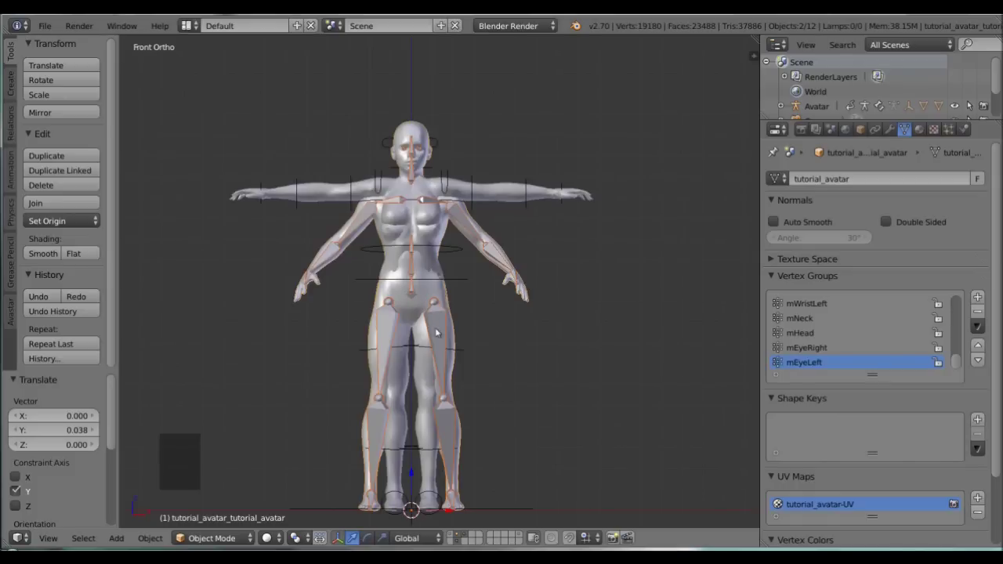
Isolate the imported body mesh's layer, select only that mesh, and detach its armature with the Avastar skinning tools.
left_click(457, 538)
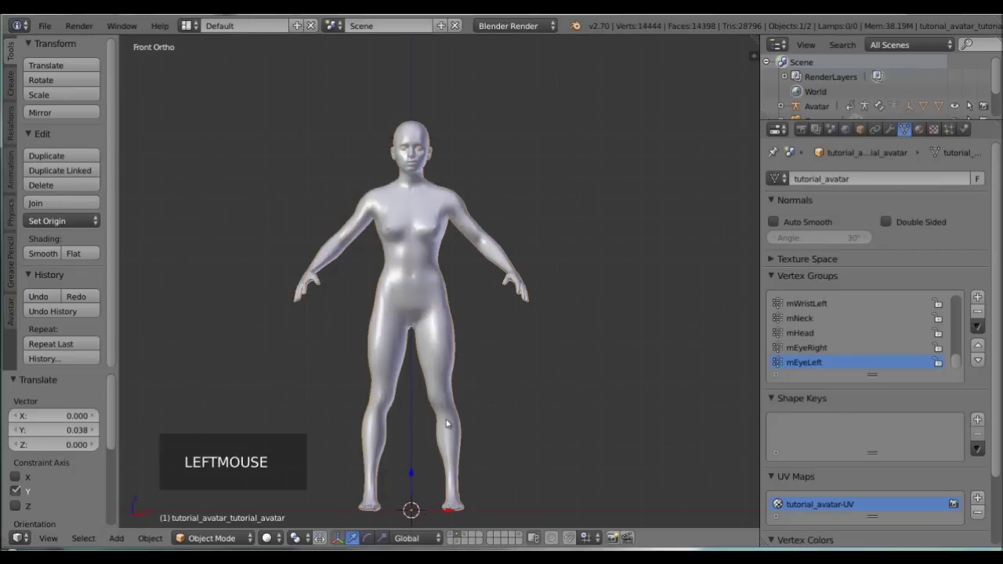
key("a")
right_click(426, 278)
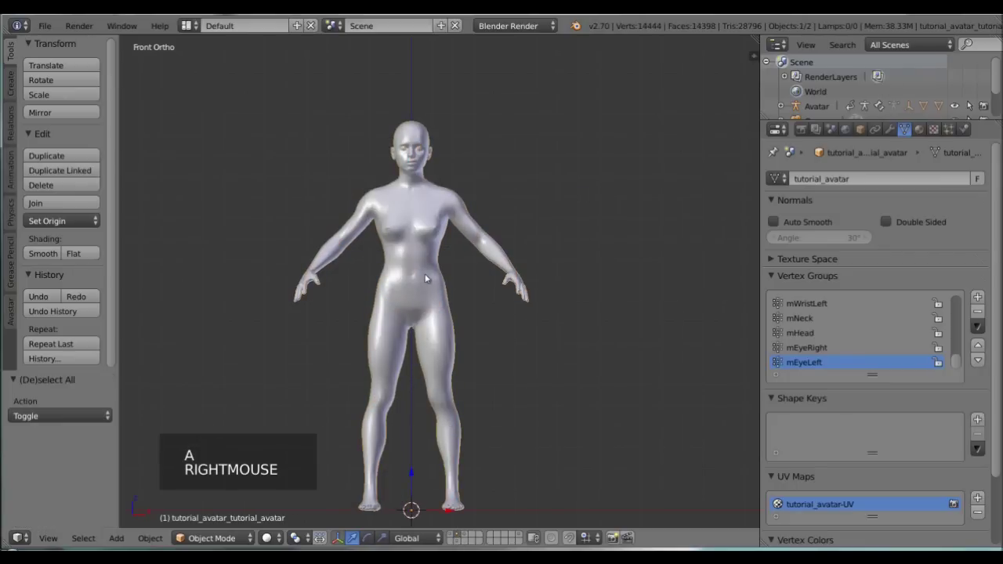
left_click_drag(119, 307, 207, 306)
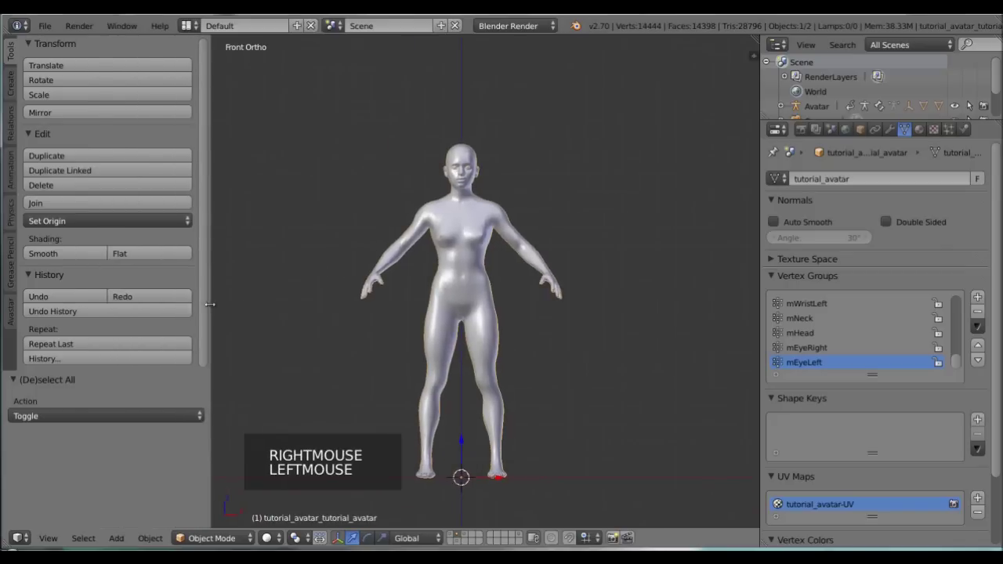
left_click(10, 314)
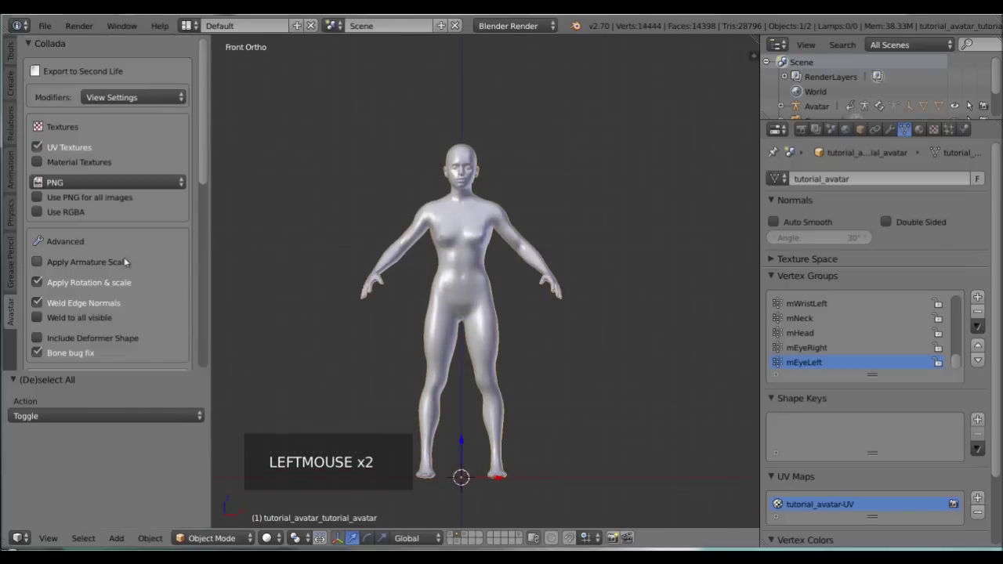
scroll(126, 262, "down", 12)
scroll(125, 261, "down", 8)
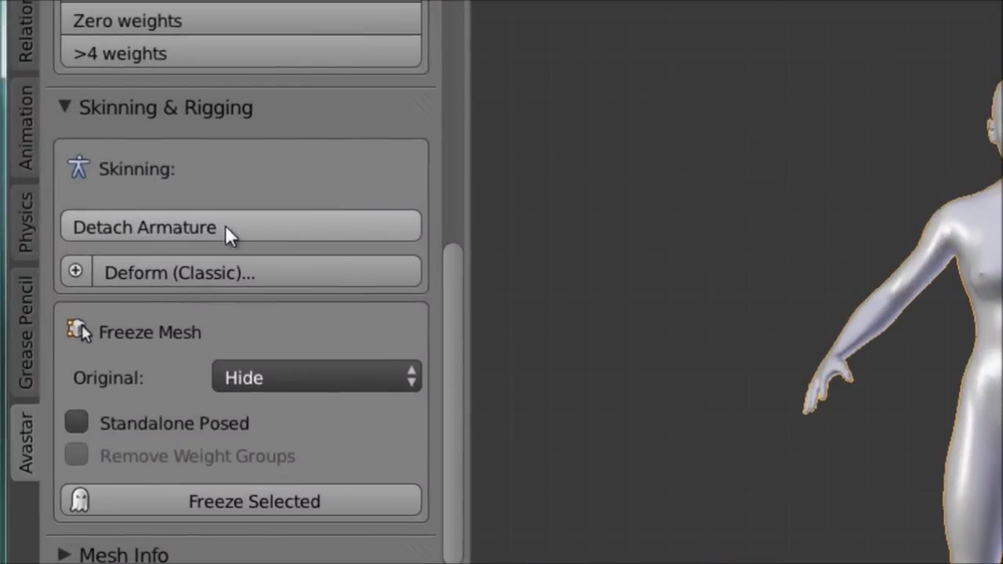
left_click(225, 227)
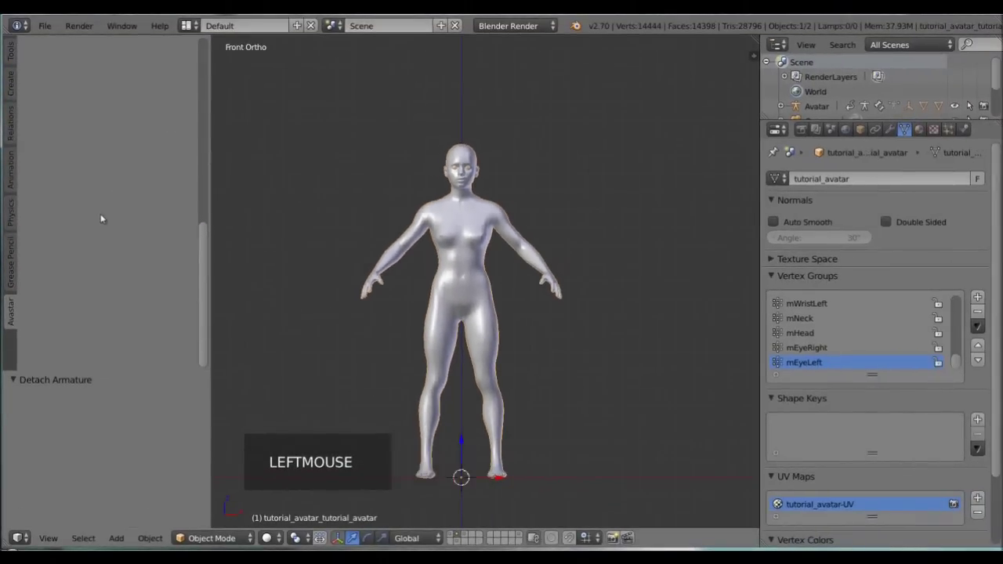
Display the Avastar layer alongside the body mesh and set the diffuse colour of the Avastar upper body's material to red.
left_click(467, 535, "shift")
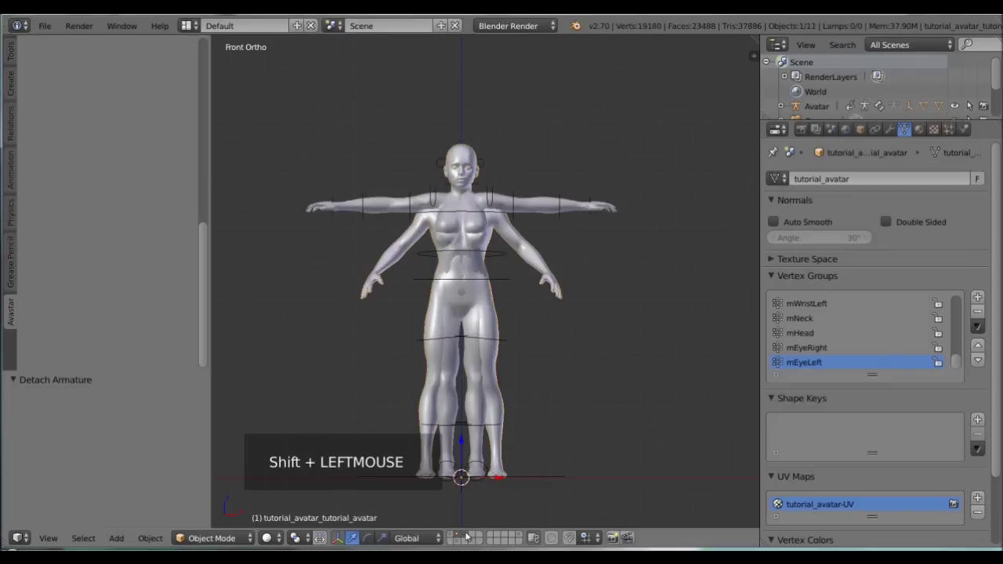
right_click(514, 216)
middle_click_drag(533, 223, 496, 243, "shift")
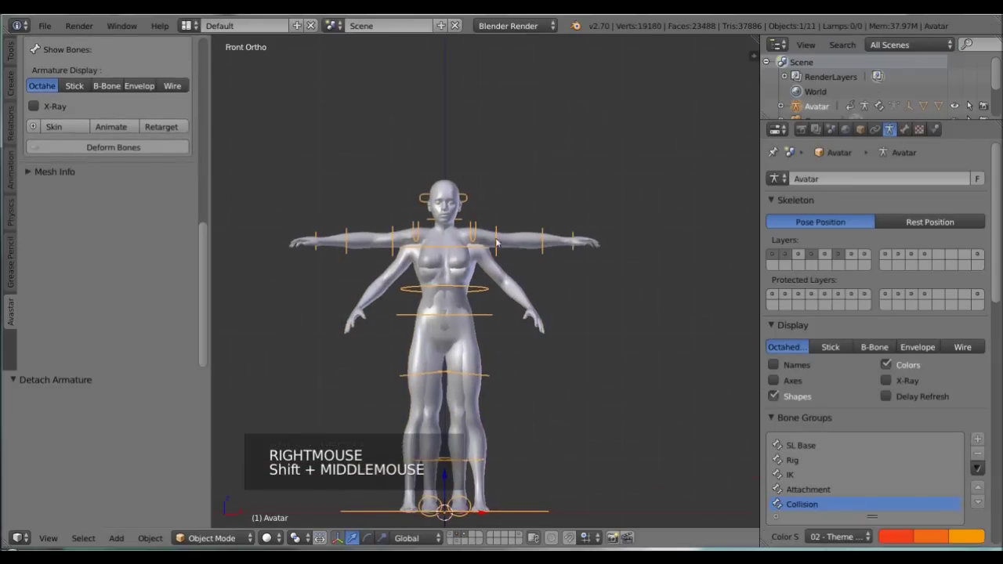
right_click(517, 245)
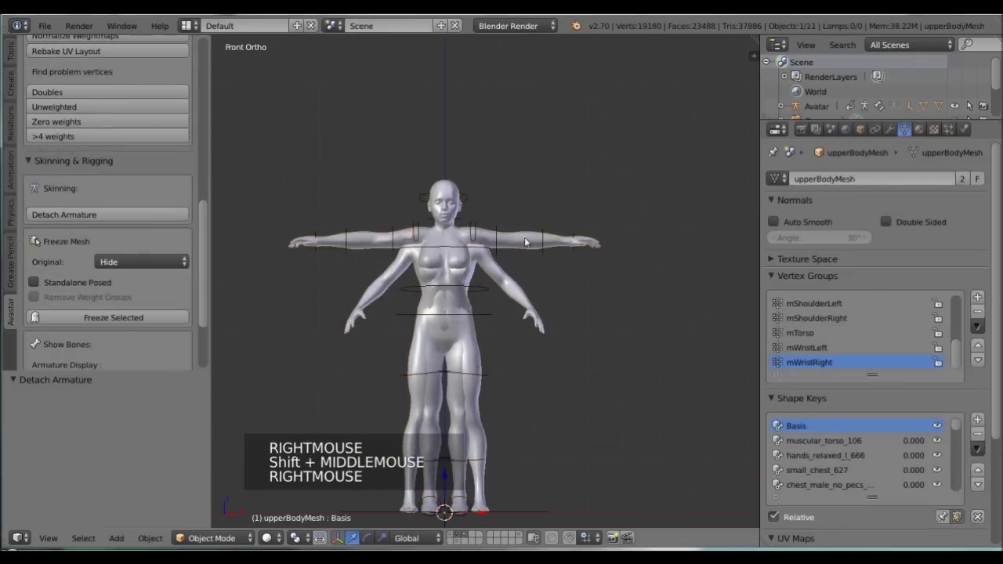
left_click(918, 129)
left_click(813, 407)
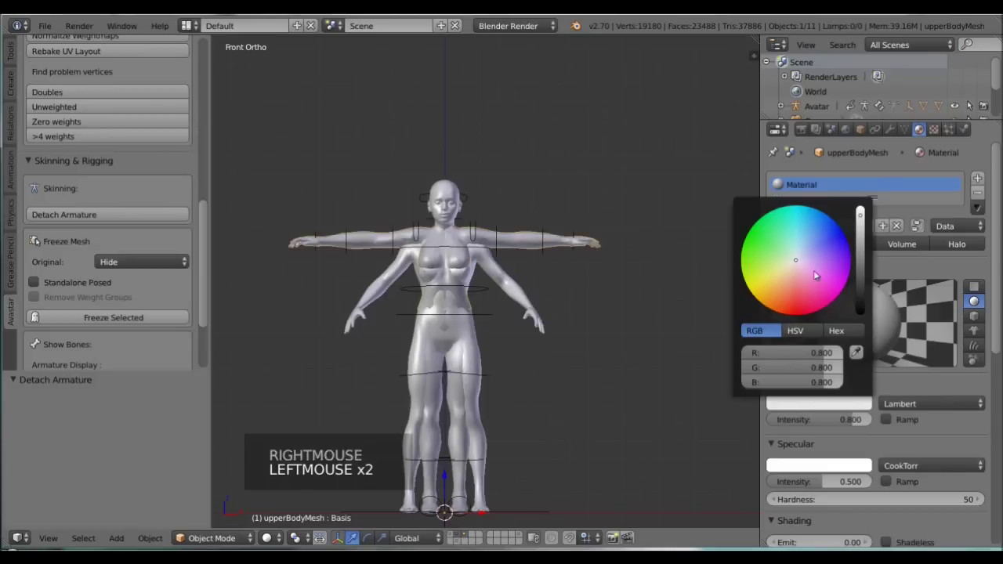
left_click_drag(795, 262, 795, 314)
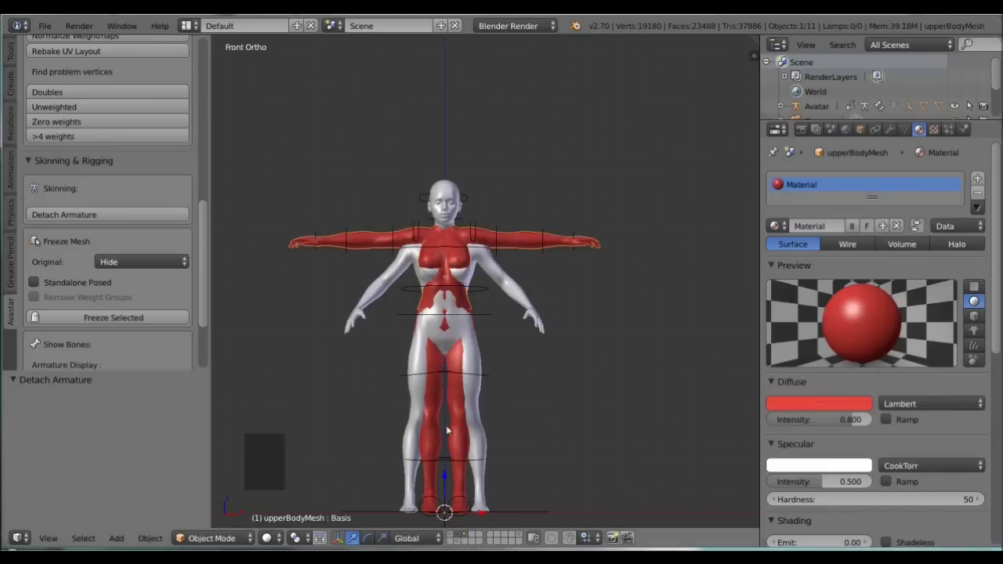
Show only the Avastar layer, set the red material's diffuse intensity to 0.869 and specular intensity to 0.045, and deselect the mesh.
left_click(463, 536)
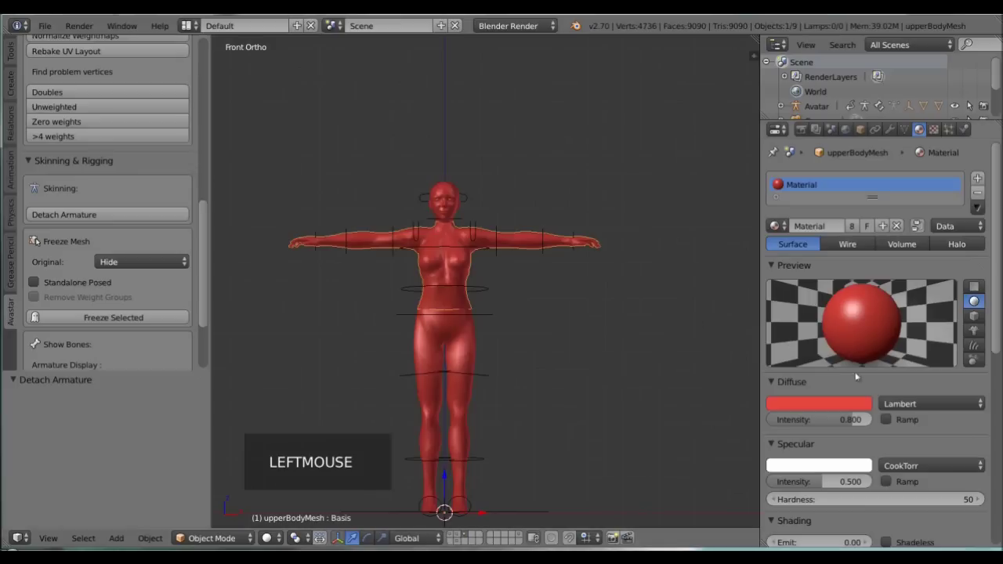
left_click_drag(853, 420, 859, 421)
left_click_drag(817, 484, 771, 489)
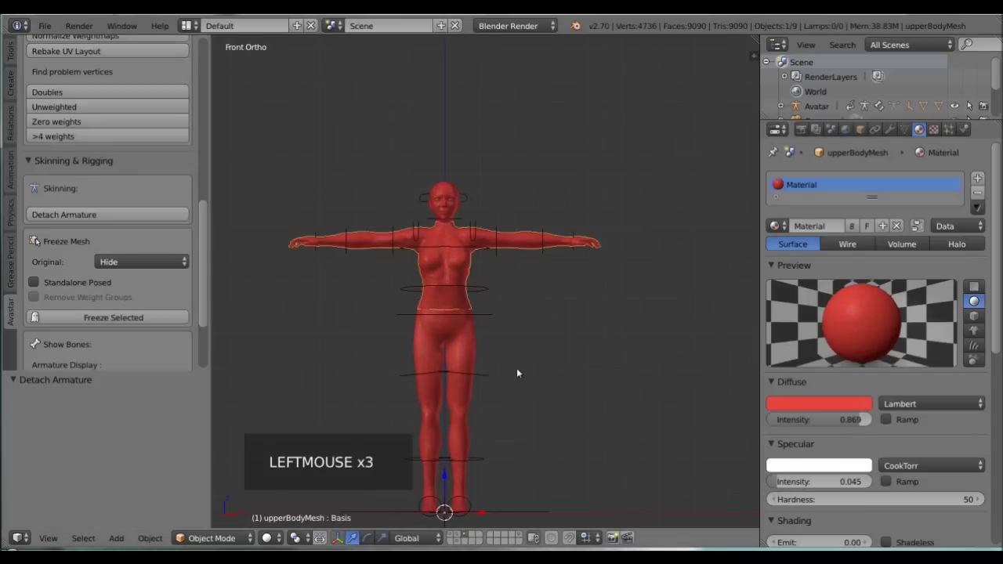
key("a")
scroll(517, 367, "up", 3)
middle_click_drag(516, 368, 536, 307, "shift")
scroll(544, 285, "down", 4)
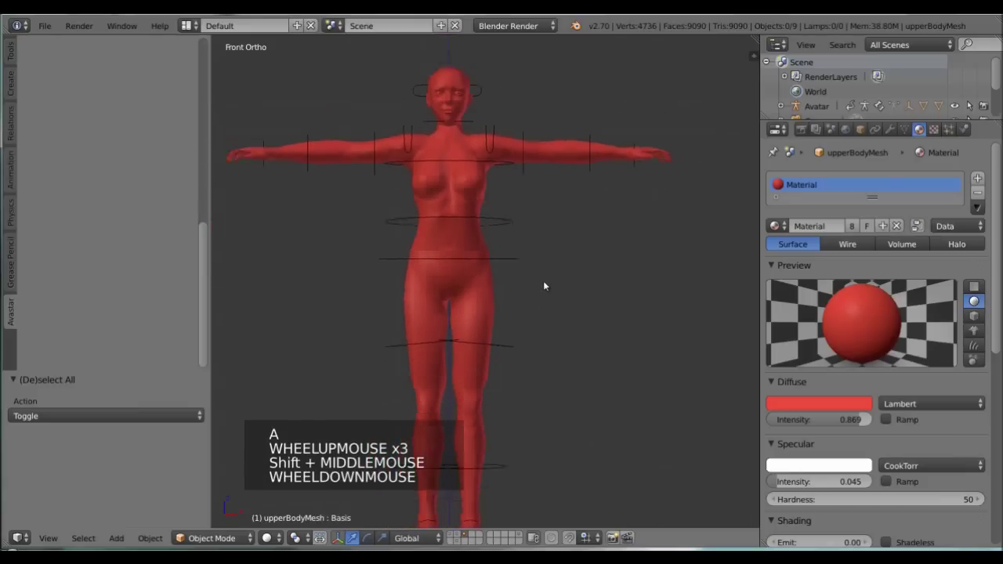
Display the imported mesh and Avastar layers together and put the Avastar armature into Pose Mode.
left_click(458, 537)
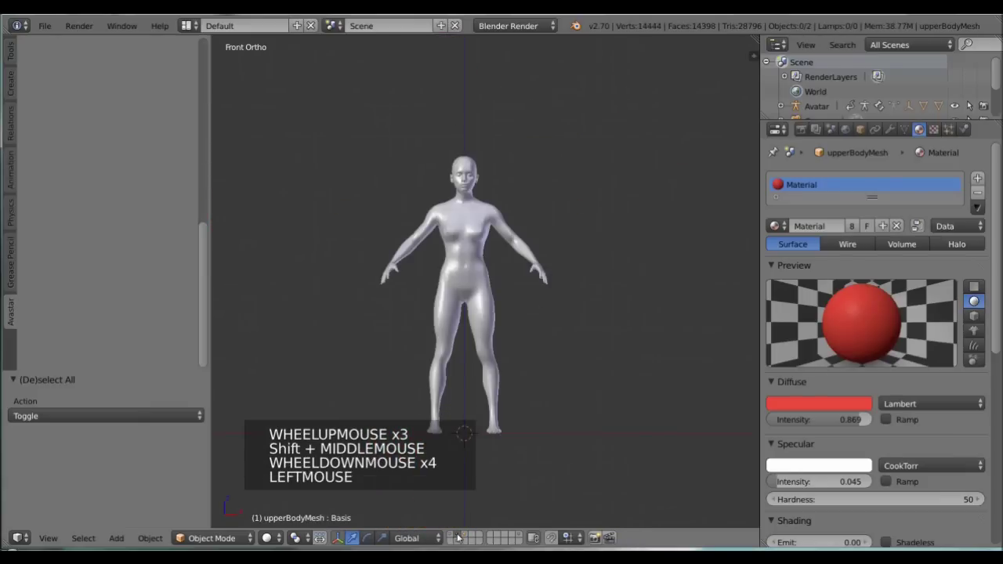
left_click(453, 537, "shift")
scroll(559, 220, "up", 6)
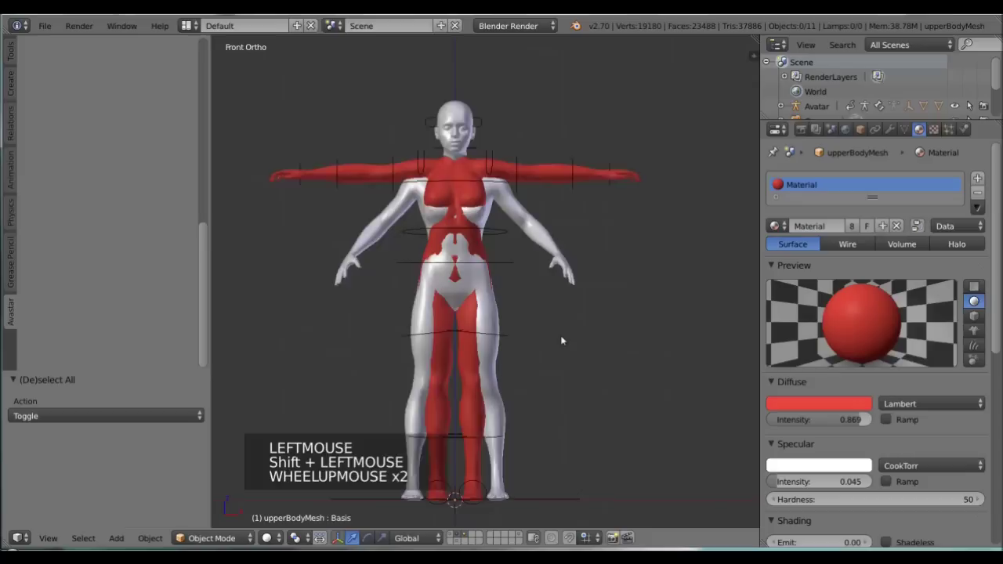
middle_click_drag(538, 227, 551, 264, "shift")
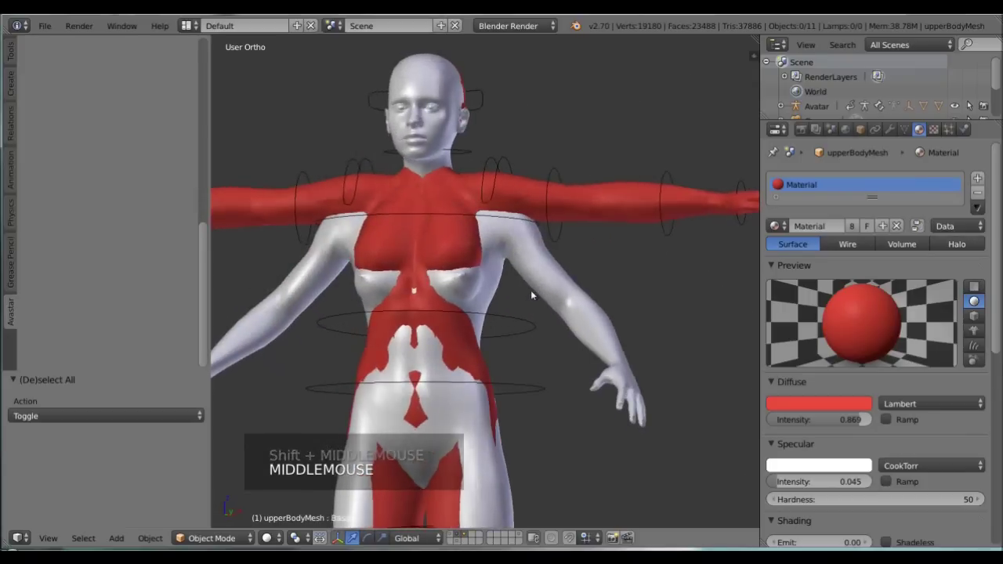
right_click(548, 228)
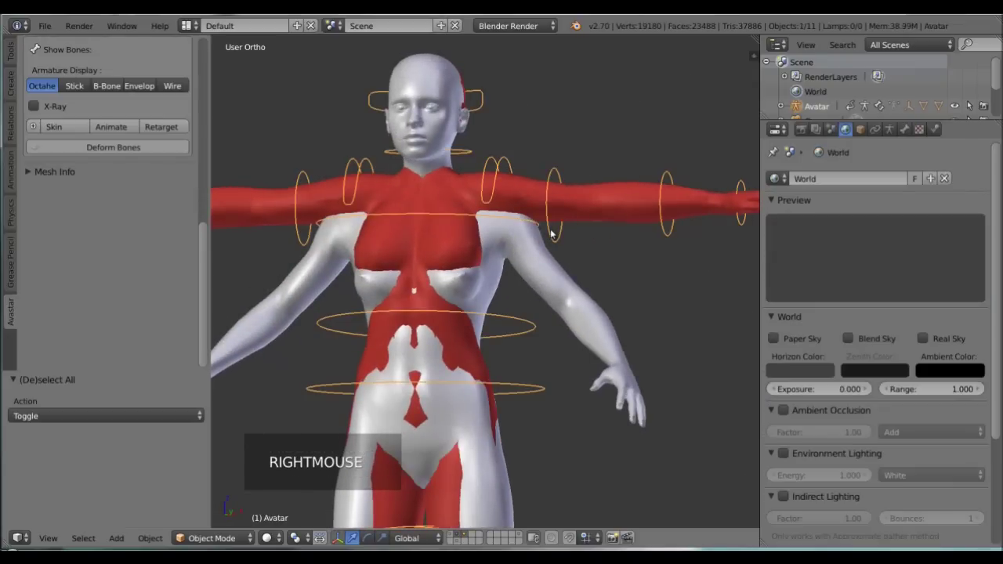
key("KP_1")
scroll(550, 233, "down", 3)
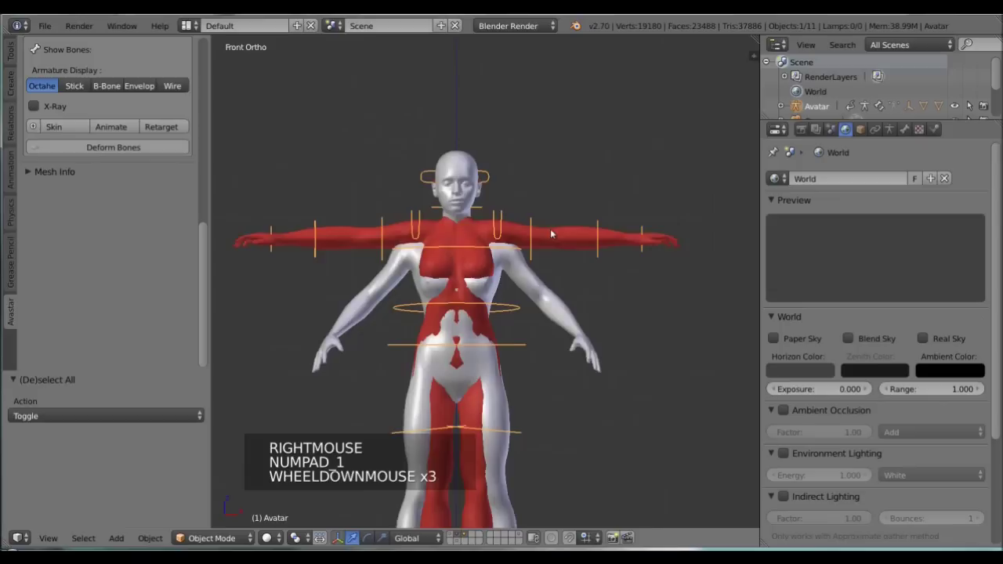
left_click(234, 537)
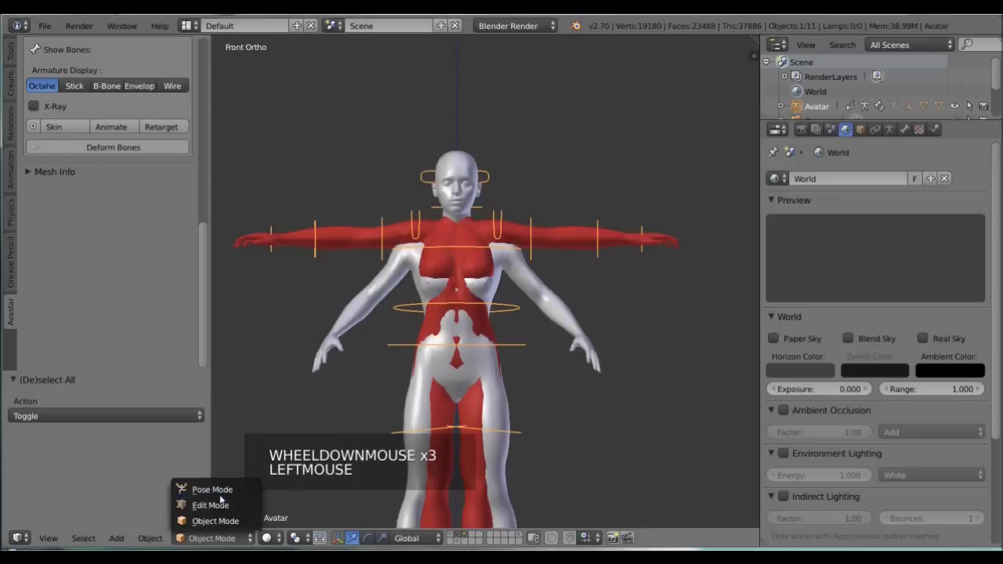
left_click(210, 486)
Rotate the ShoulderLeft bone 49.783° from the front and 5.248° from the side to follow the mesh's arm, and paste the pose mirrored.
right_click(534, 257)
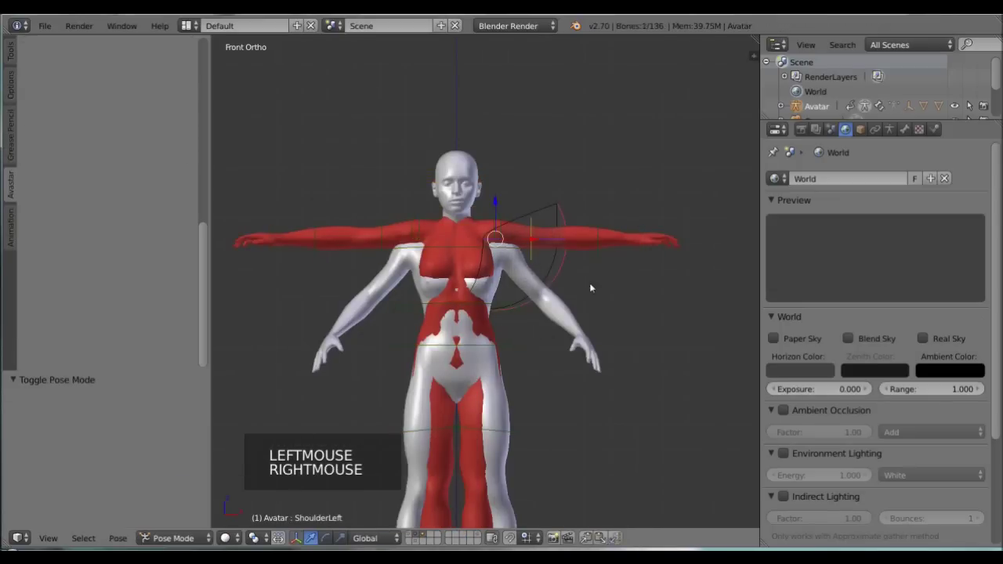
key("r")
key("r")
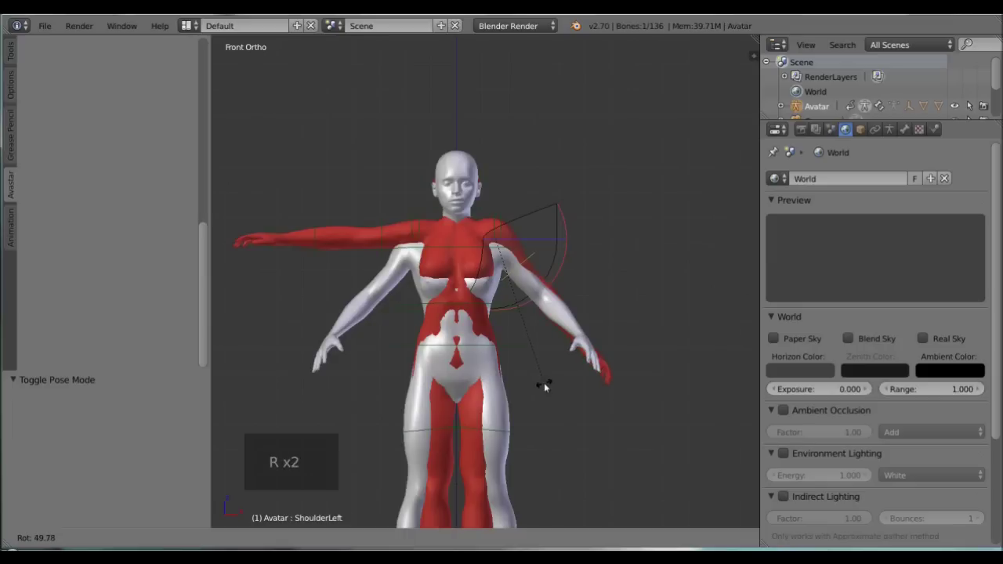
left_click(544, 383)
middle_click_drag(543, 382, 561, 345)
key("r")
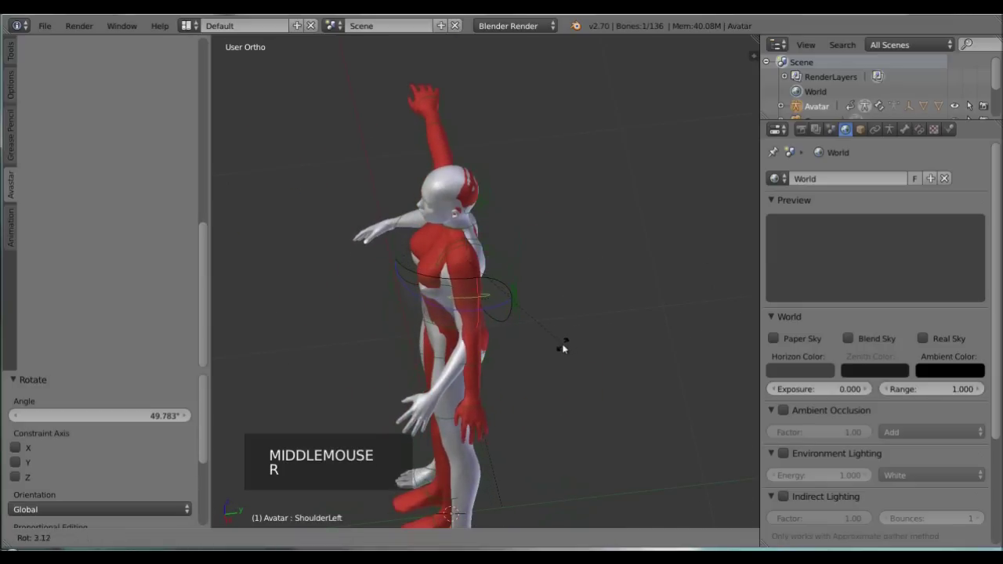
left_click(556, 344)
middle_click_drag(519, 388, 600, 449)
left_click(589, 537)
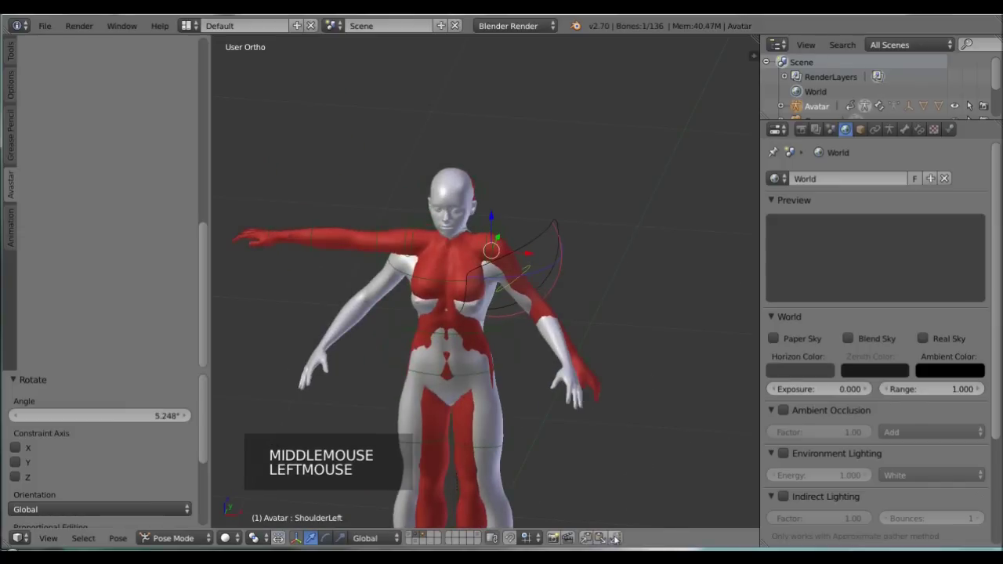
left_click(614, 537)
Rotate the ElbowLeft bone 31.794° from the side and -14.704° from the front to fit the forearm, and paste the pose mirrored.
right_click(567, 330)
middle_click_drag(615, 362, 541, 400)
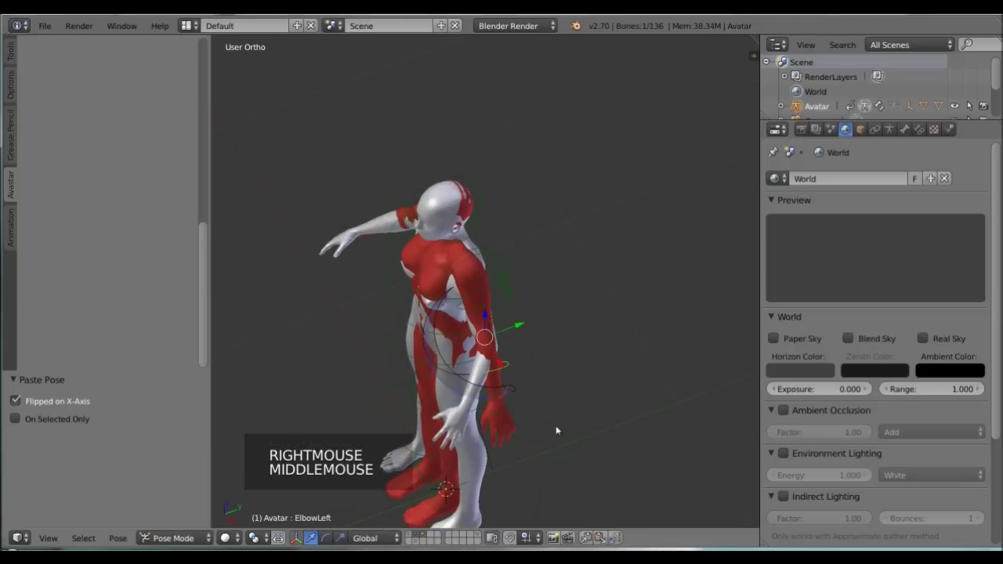
key("r")
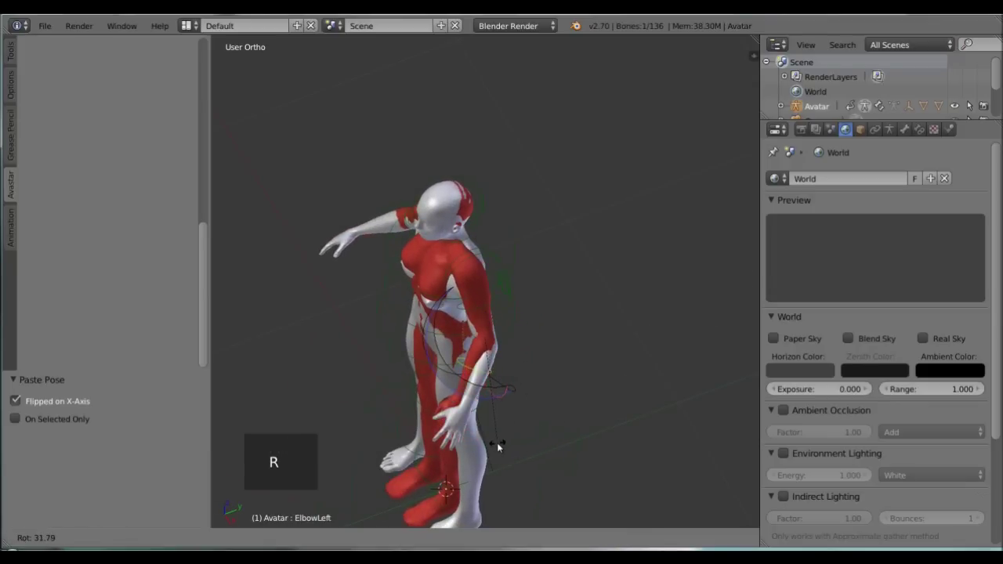
left_click(497, 442)
middle_click_drag(497, 443, 618, 359)
key("r")
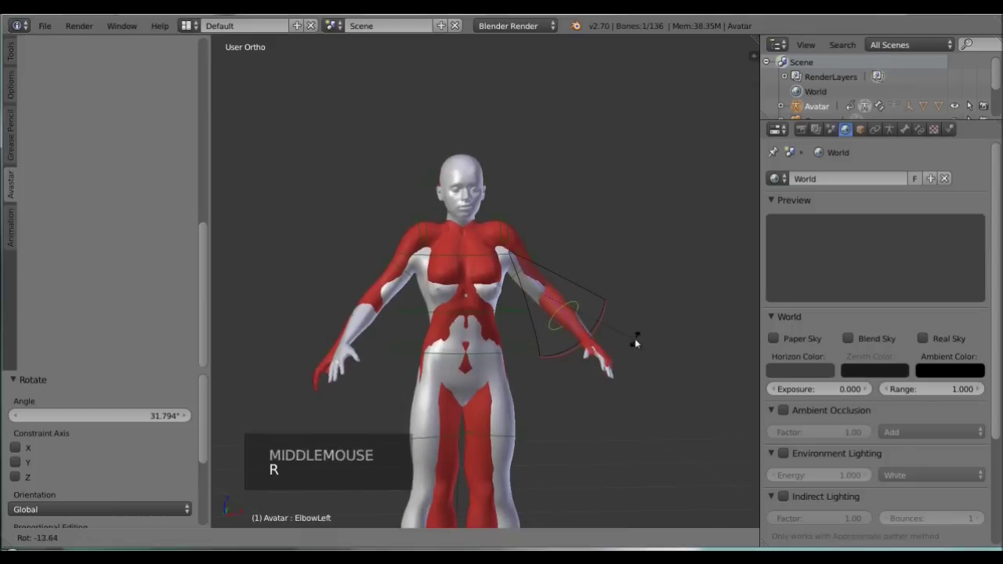
left_click(637, 343)
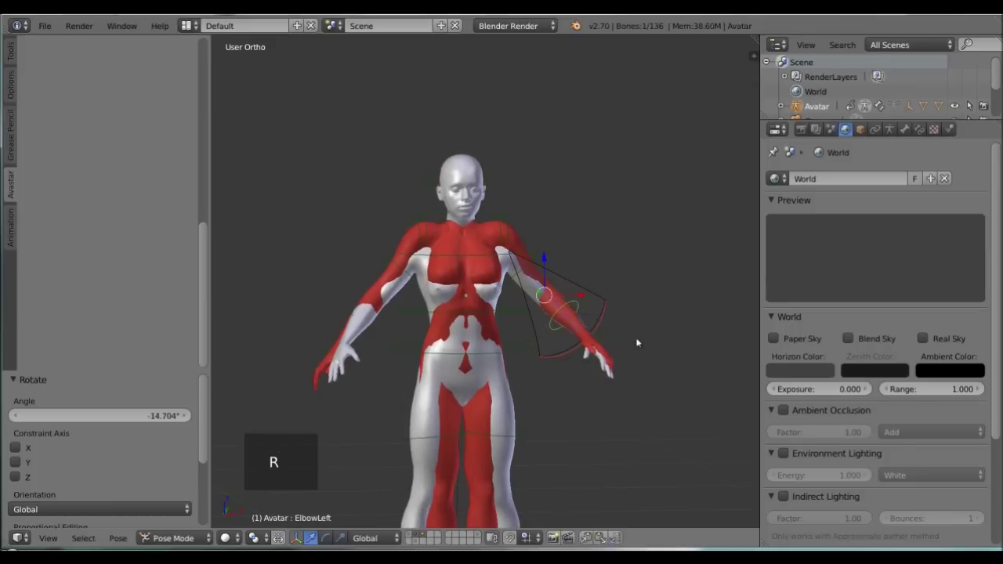
left_click(586, 537)
left_click(615, 538)
Rotate the HipLeft bone -7.485° from the front to follow the mesh's leg, and paste the pose mirrored.
middle_click_drag(579, 413, 506, 265, "shift")
right_click(504, 287)
key("KP_1")
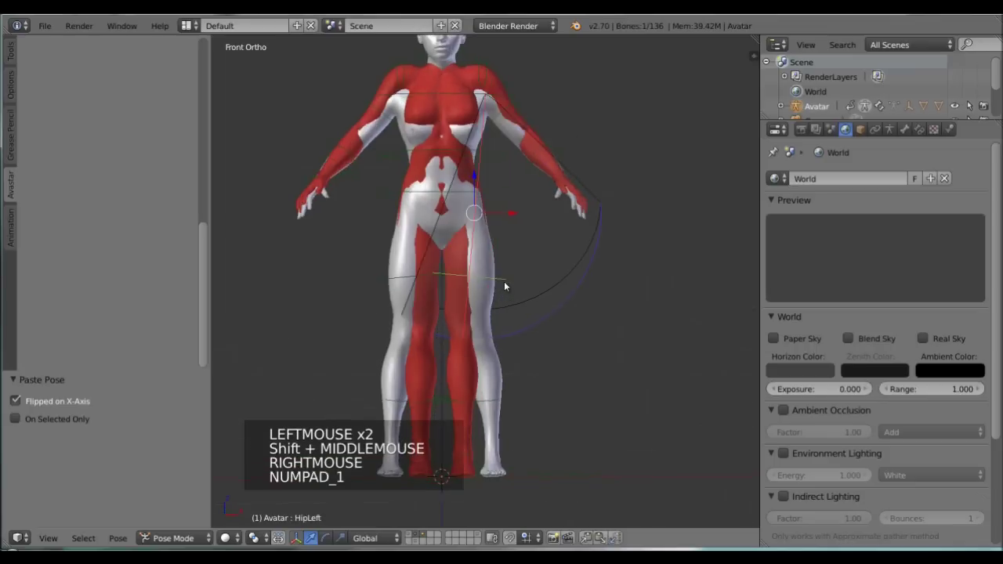
key("r")
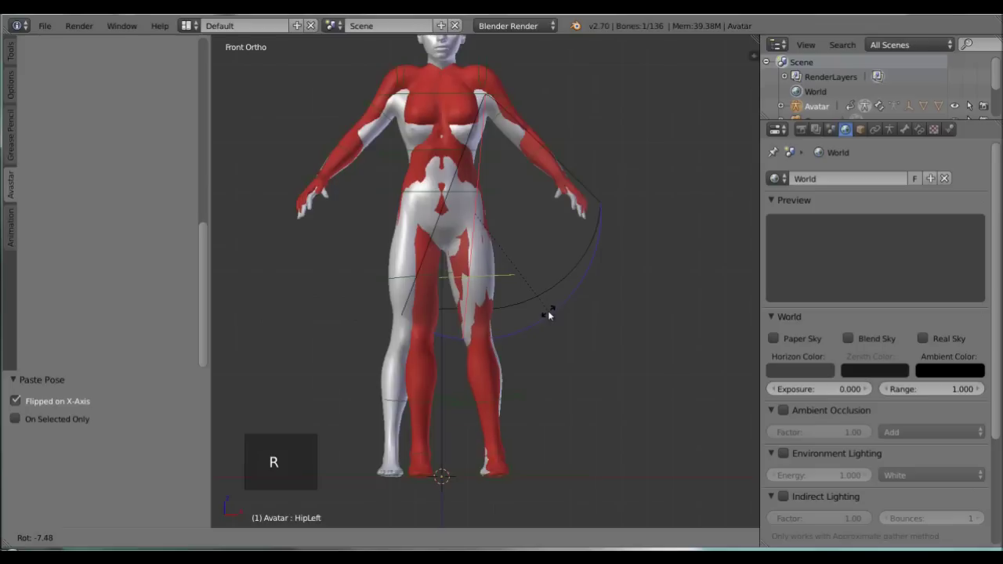
left_click(549, 310)
left_click(586, 539)
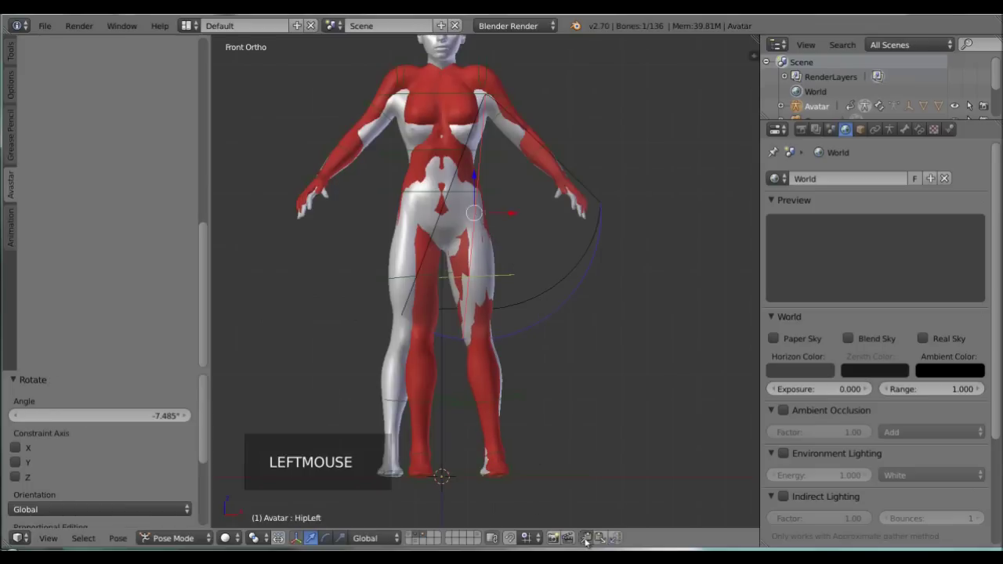
left_click(615, 537)
Rotate the AnkleLeft bone 9.356° to fit the mesh's foot, and paste the pose mirrored.
right_click(513, 461)
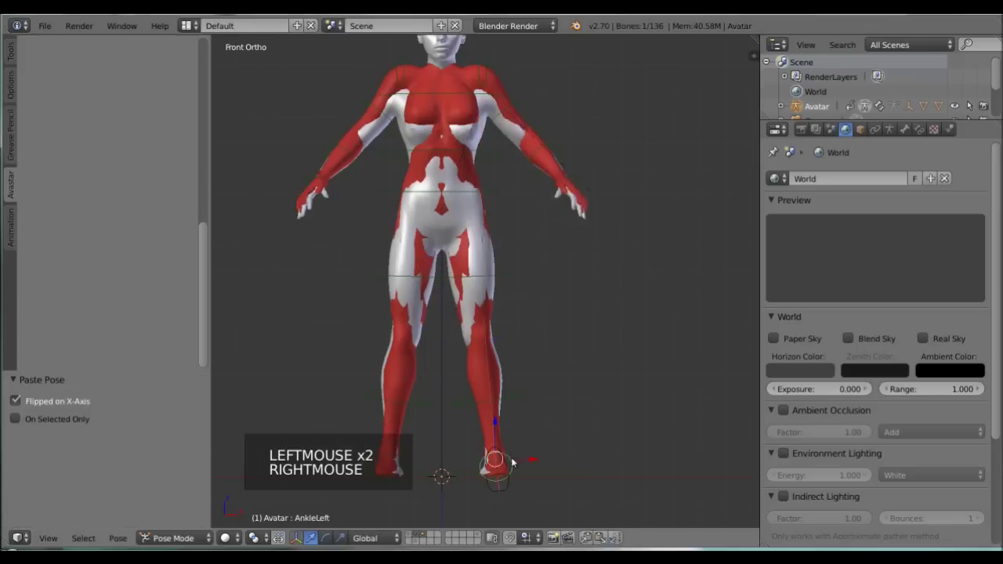
key("r")
key("r")
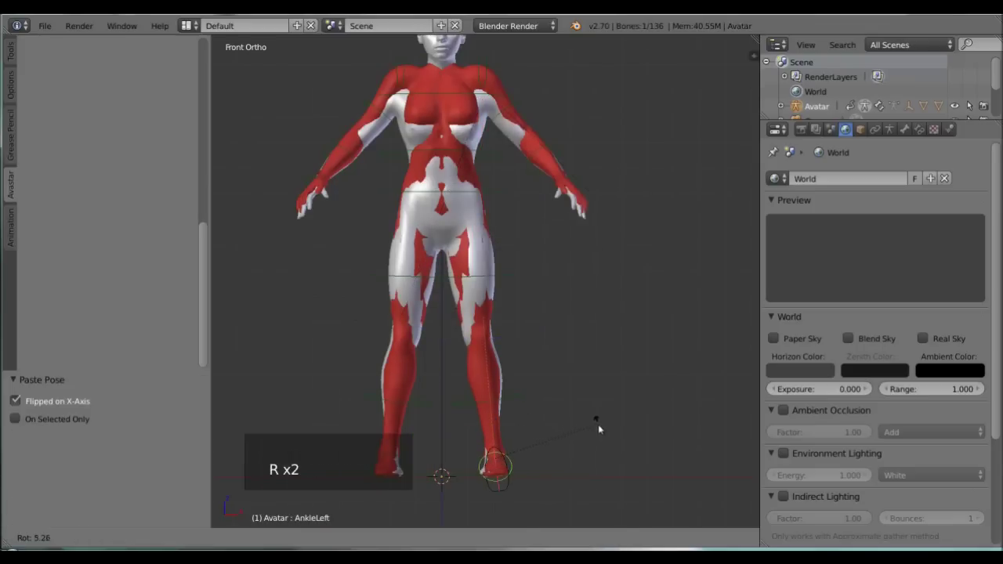
left_click(599, 436)
left_click(587, 539)
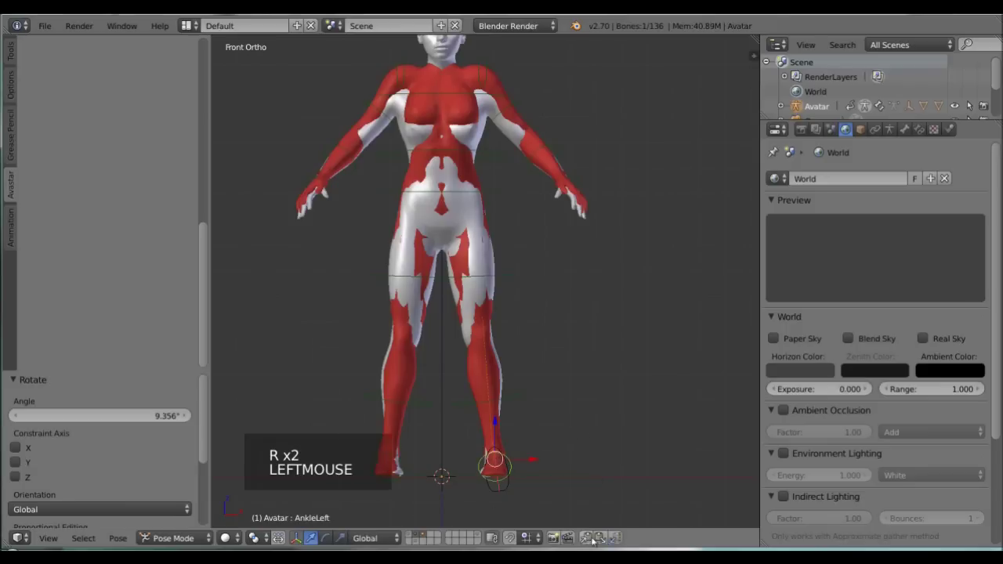
left_click(614, 538)
Return the Avastar armature to Object Mode and deselect everything.
middle_click_drag(552, 226, 537, 258, "shift")
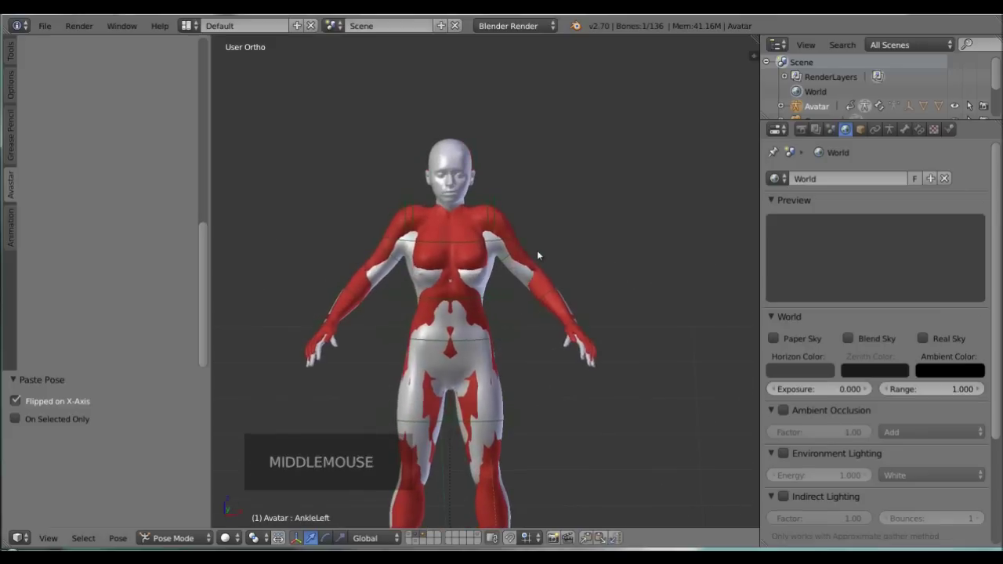
right_click(388, 423)
left_click(182, 538)
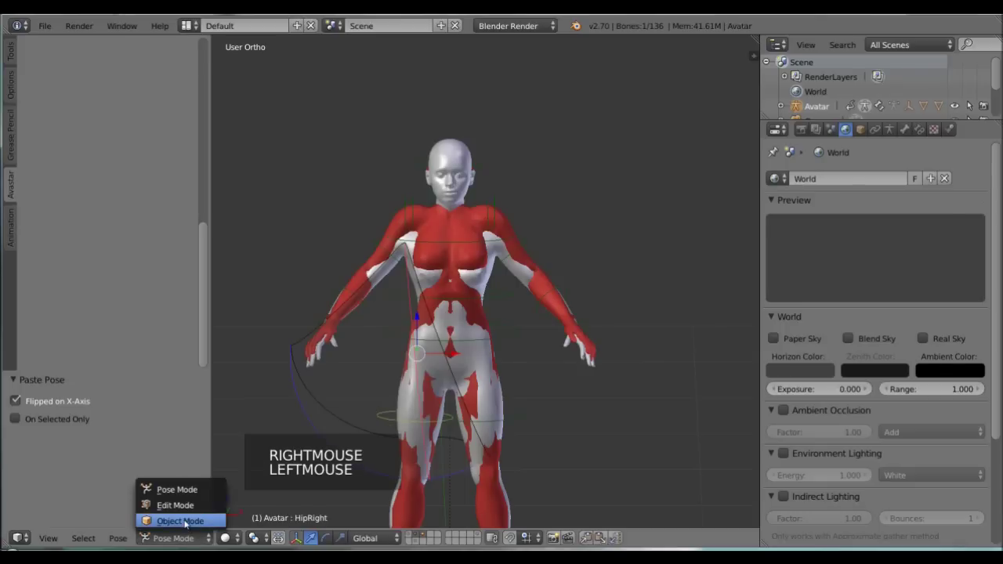
left_click(166, 520)
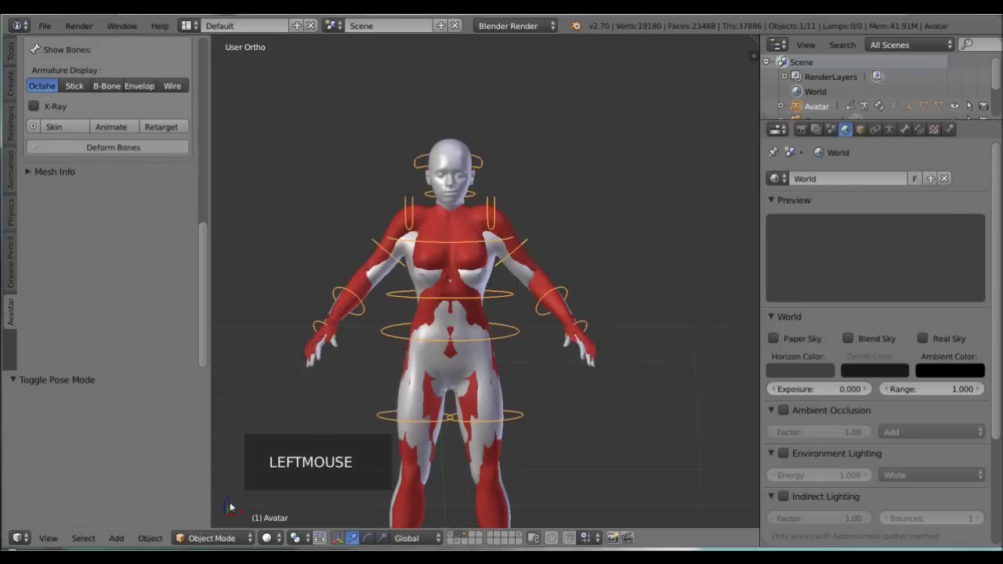
key("a")
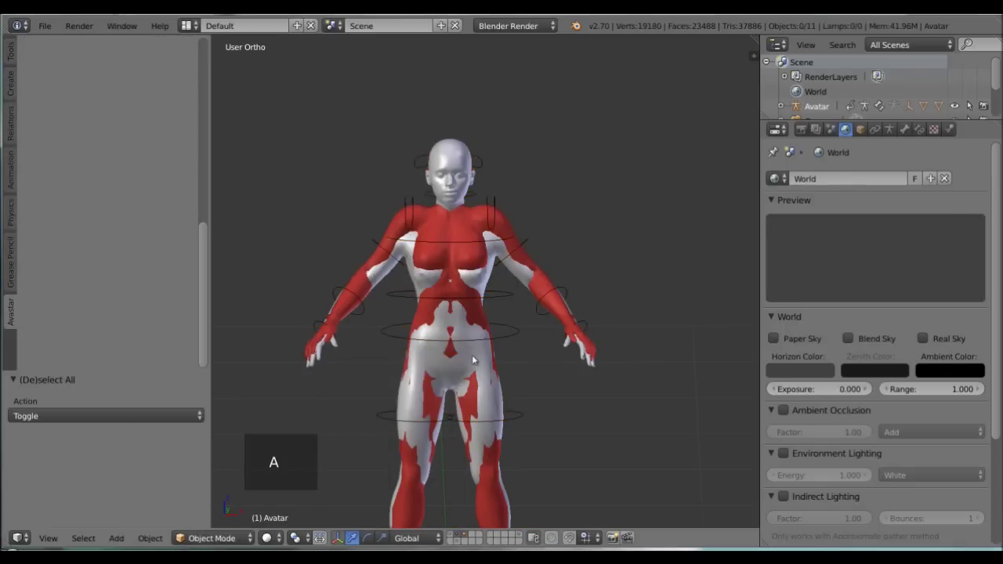
Select the imported mesh on its own layer, display the Avastar layer with it again, and add the armature to the selection.
key("KP_1")
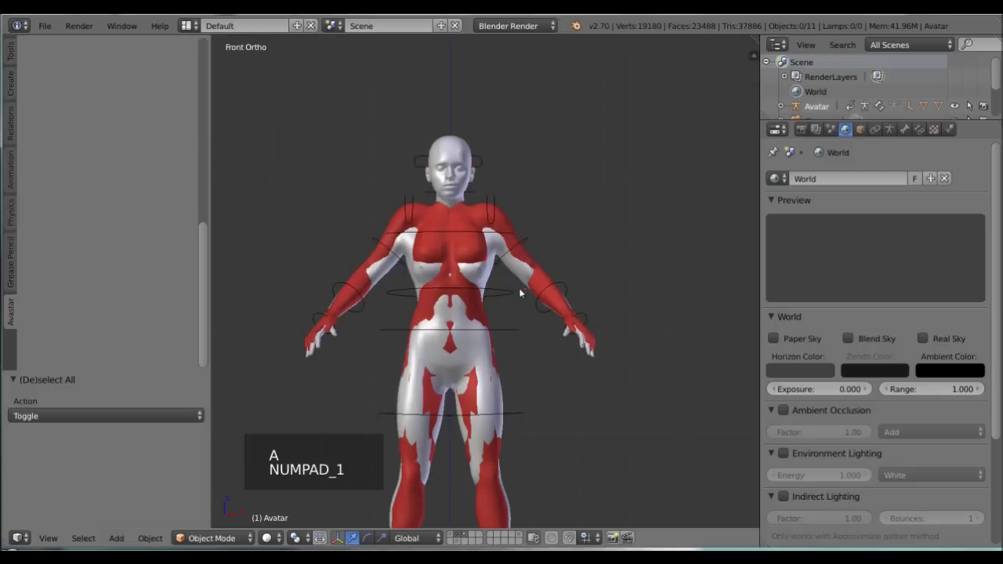
left_click(459, 538)
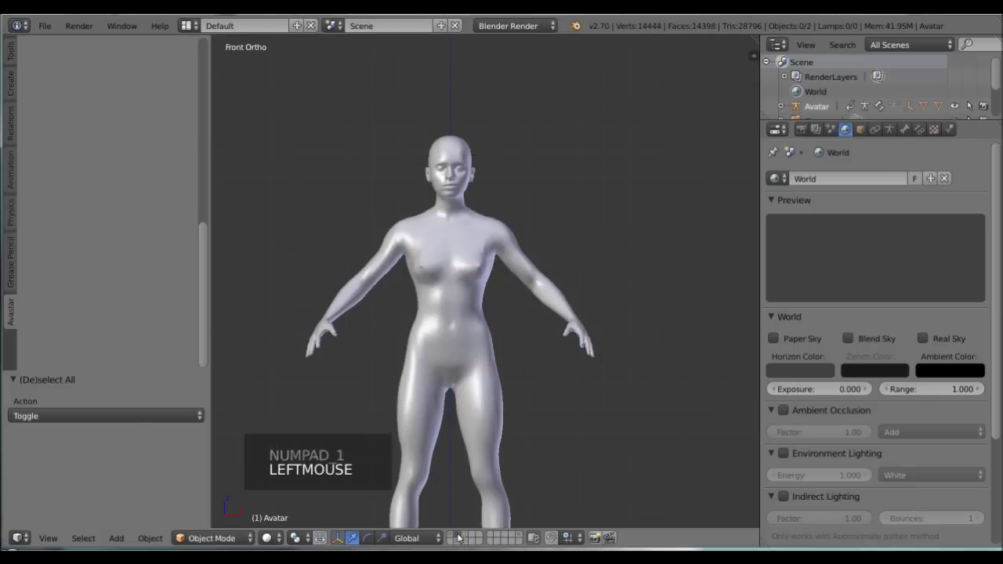
right_click(458, 338)
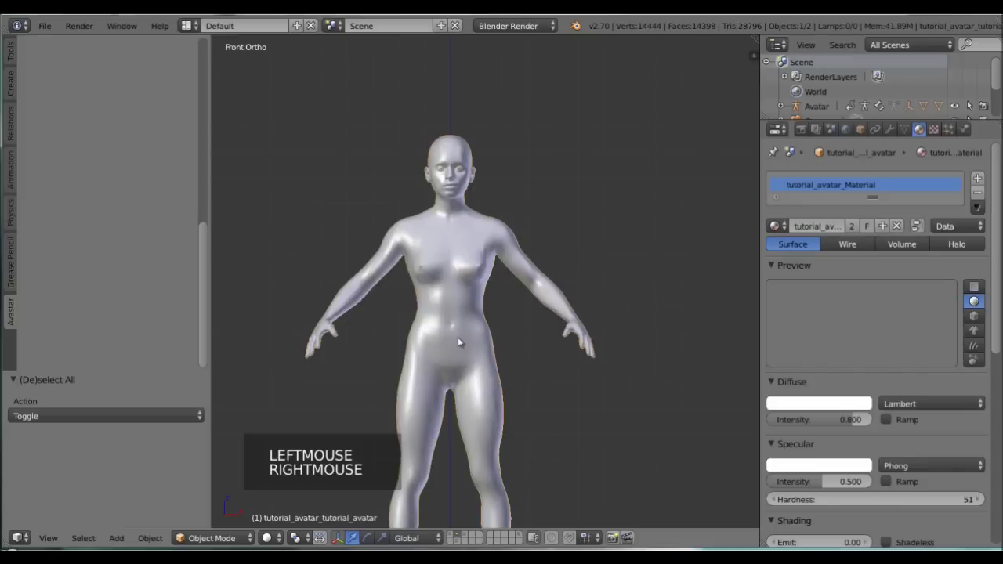
left_click(464, 535, "shift")
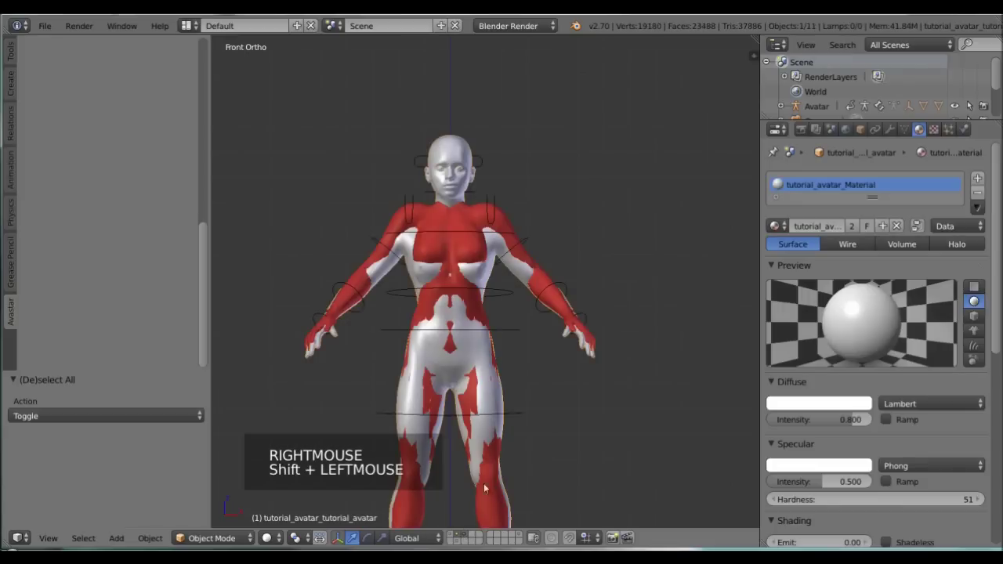
right_click(538, 314, "shift")
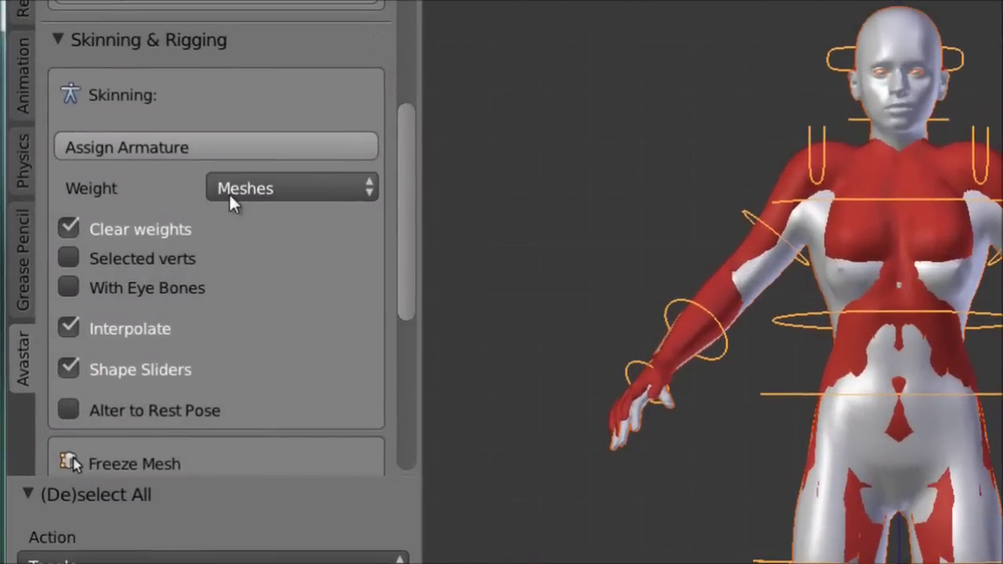
Assign the armature to the mesh with Weight set to Keep and Alter to Rest Pose enabled.
left_click(118, 246)
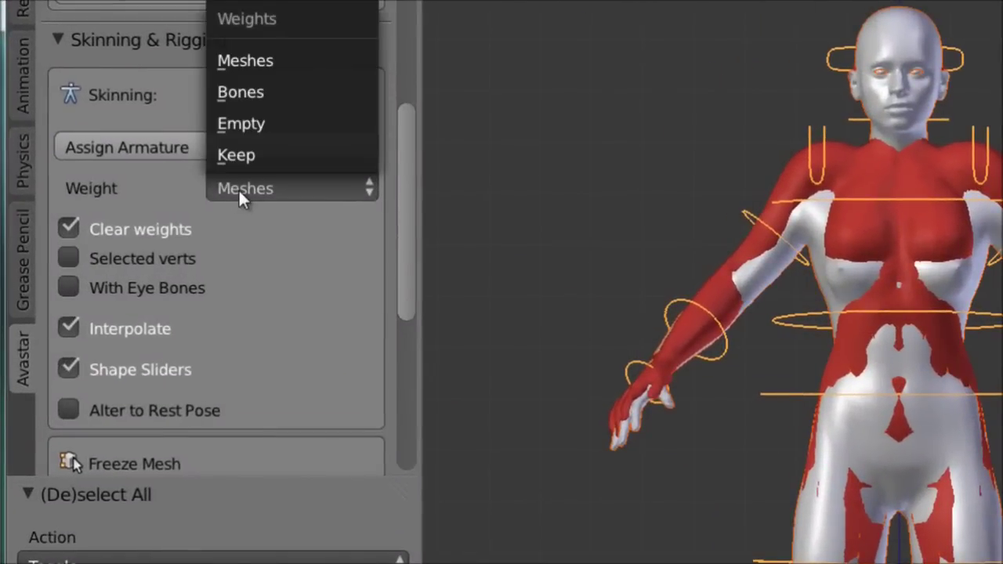
left_click(272, 155)
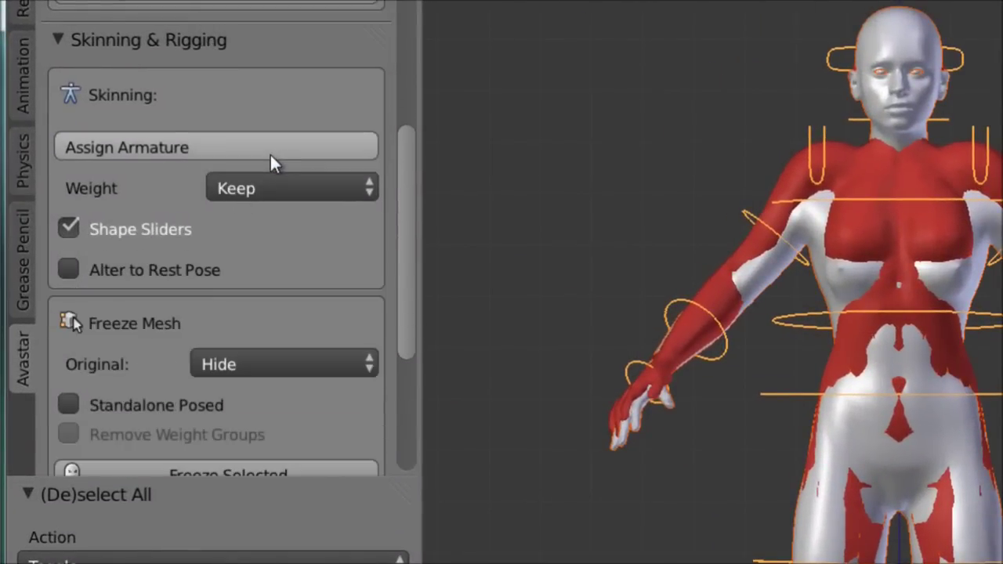
left_click(68, 270)
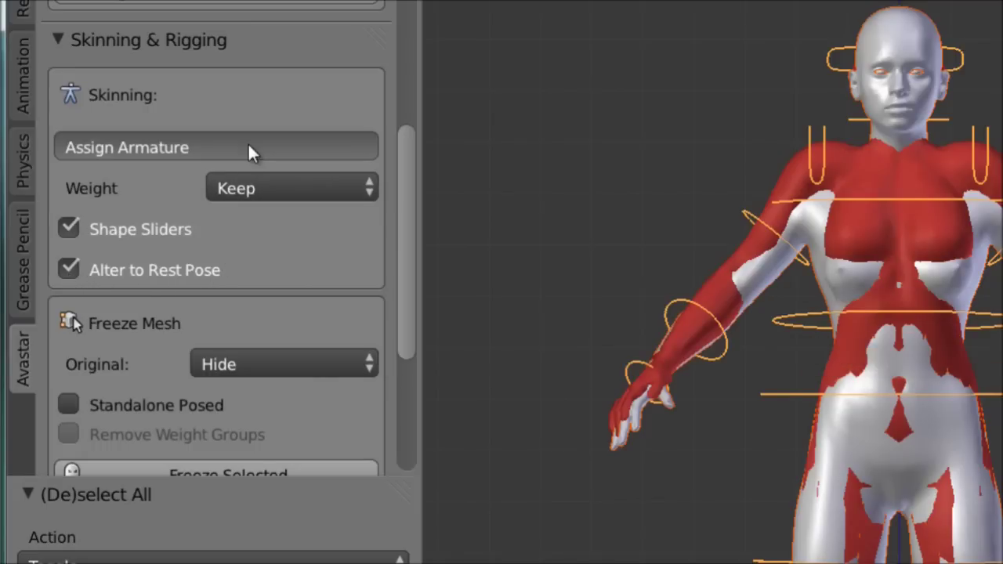
left_click(248, 147)
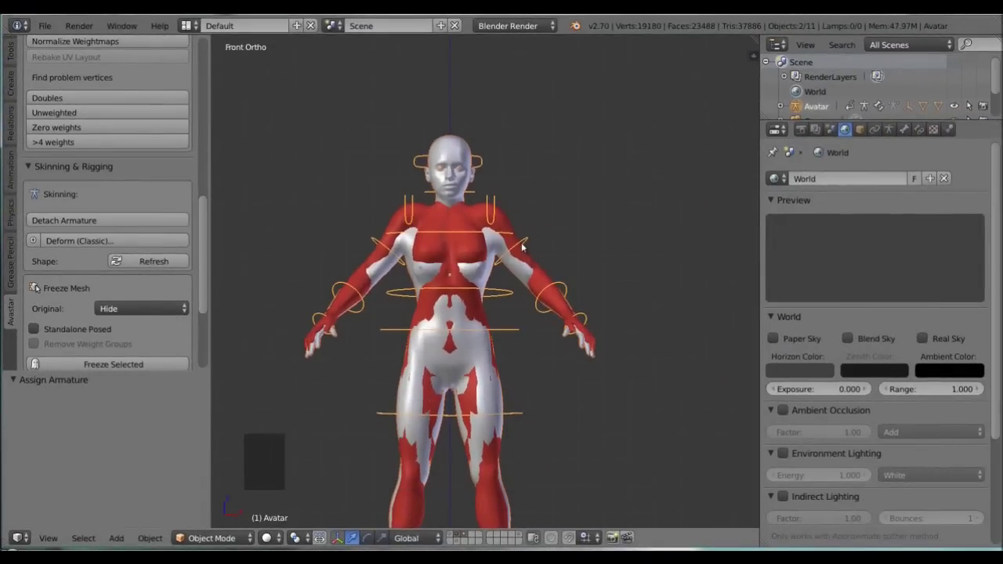
Select only the Avastar armature and put it into Pose Mode.
right_click(616, 239)
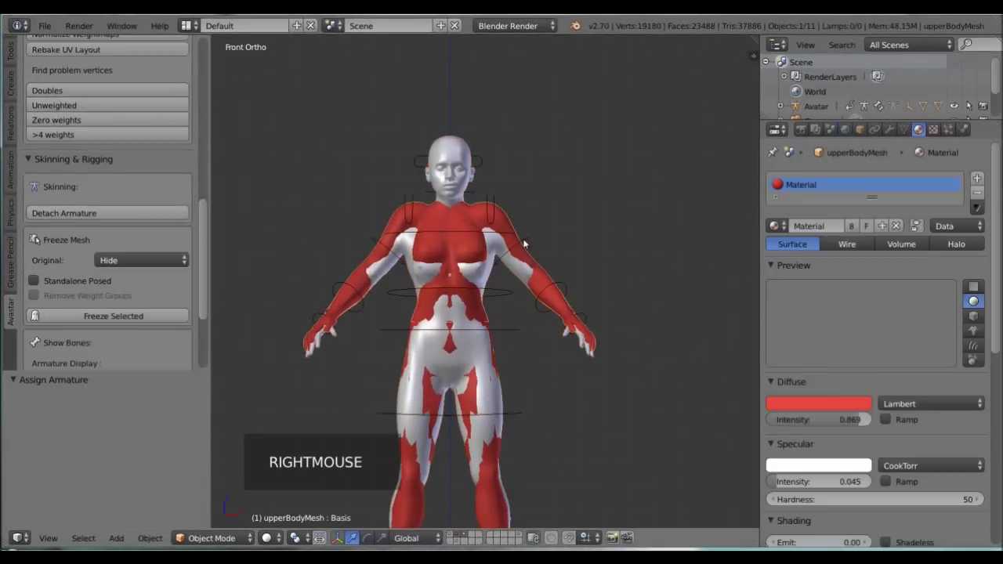
right_click(523, 245)
left_click(216, 538)
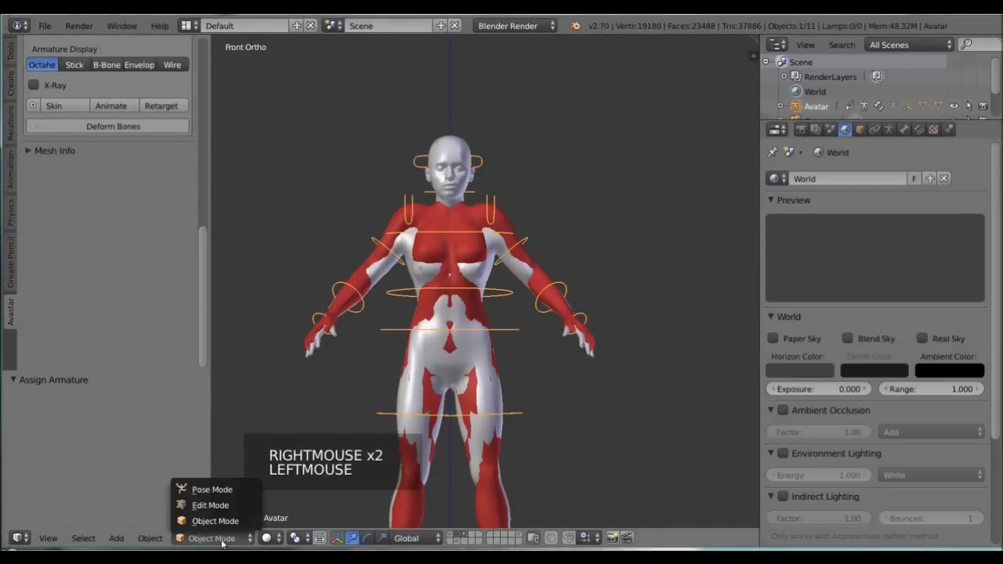
left_click(223, 490)
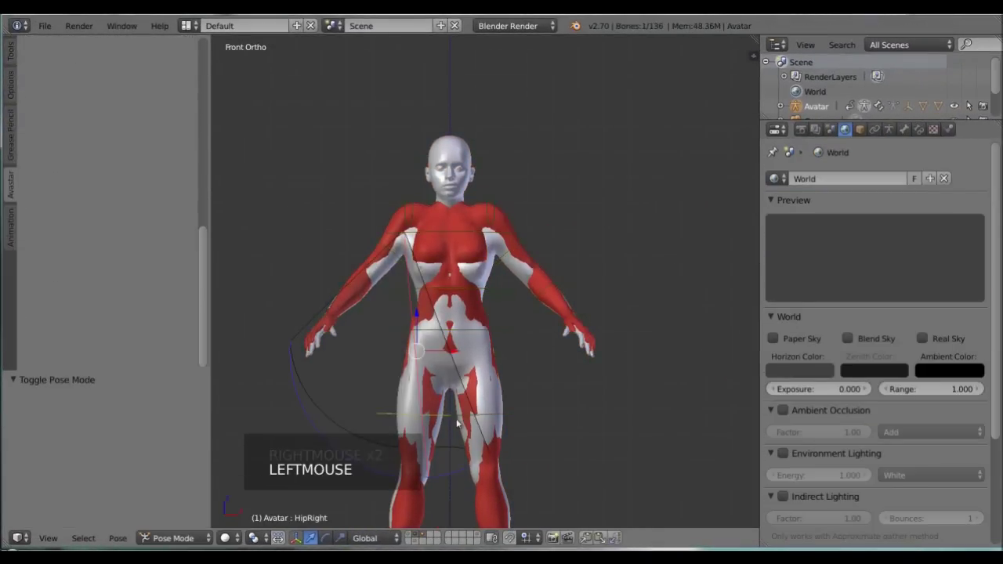
Clear the rotation of all visible pose bones and deselect them.
key("a")
key("a")
key("a")
key("alt+r")
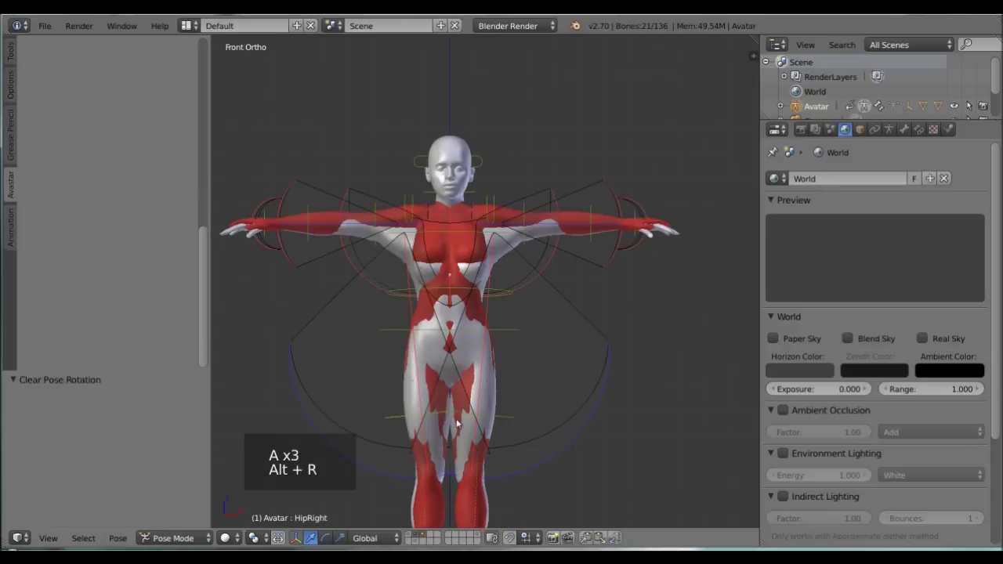
key("a")
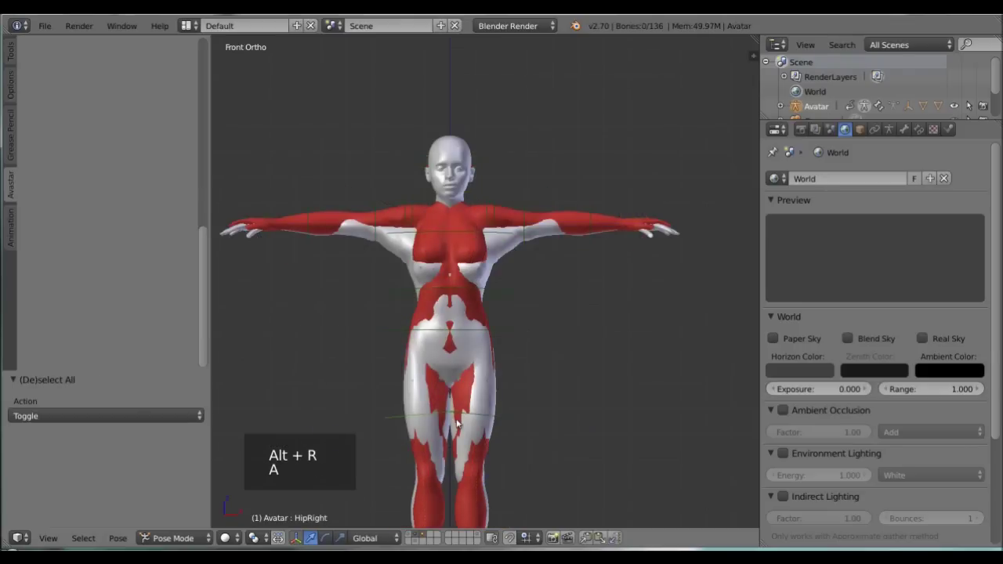
Rotate the ShoulderLeft bone 44.181° and the ShoulderRight bone -52.665° to test how the mesh follows the rig.
scroll(508, 419, "down", 2)
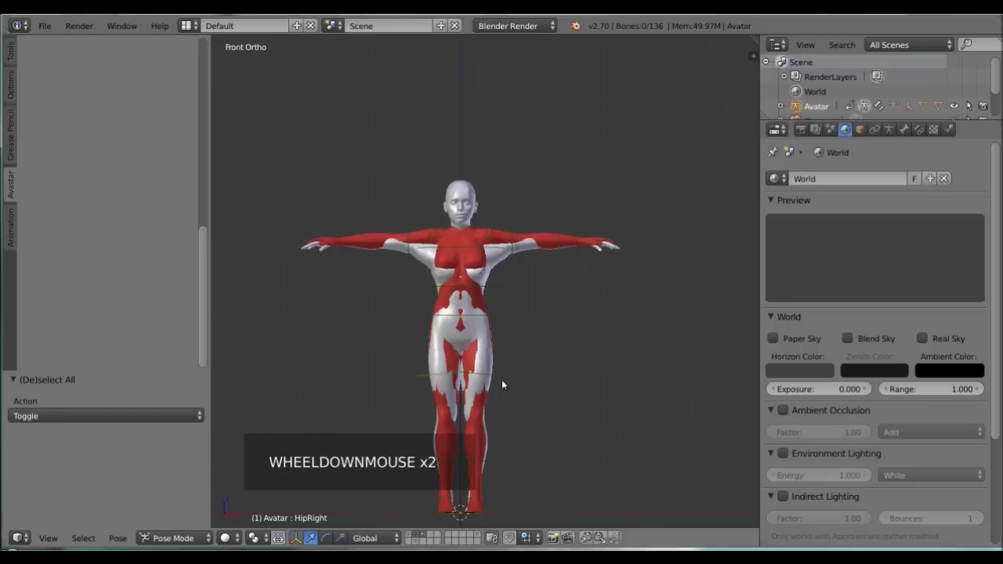
right_click(513, 251)
key("r")
key("r")
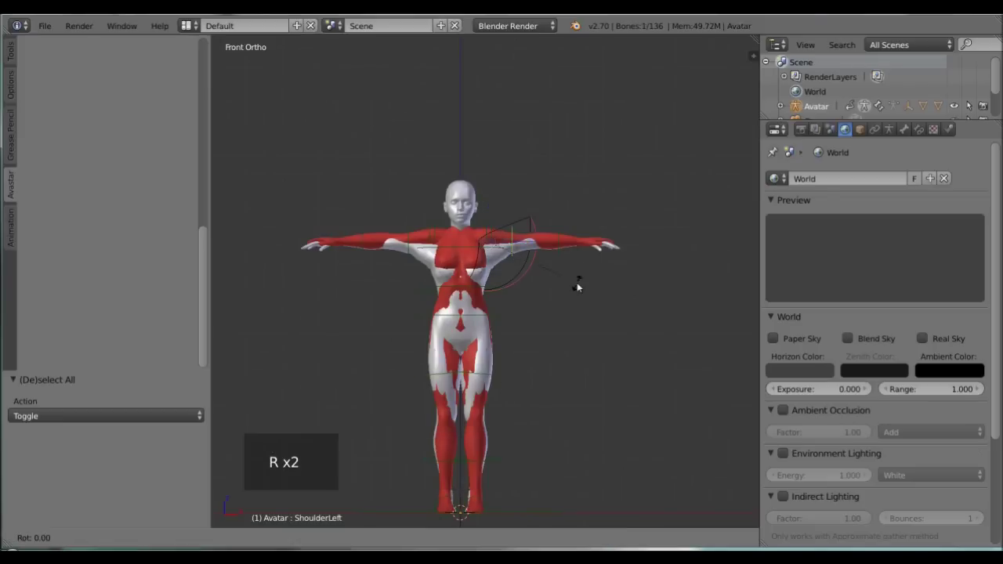
left_click(535, 367)
right_click(407, 254)
key("r")
key("r")
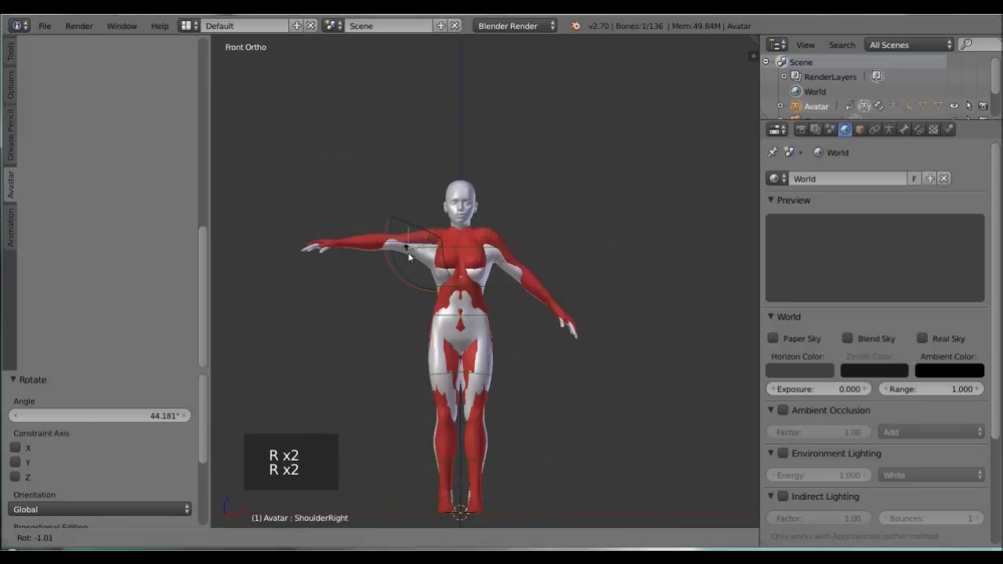
left_click(438, 364)
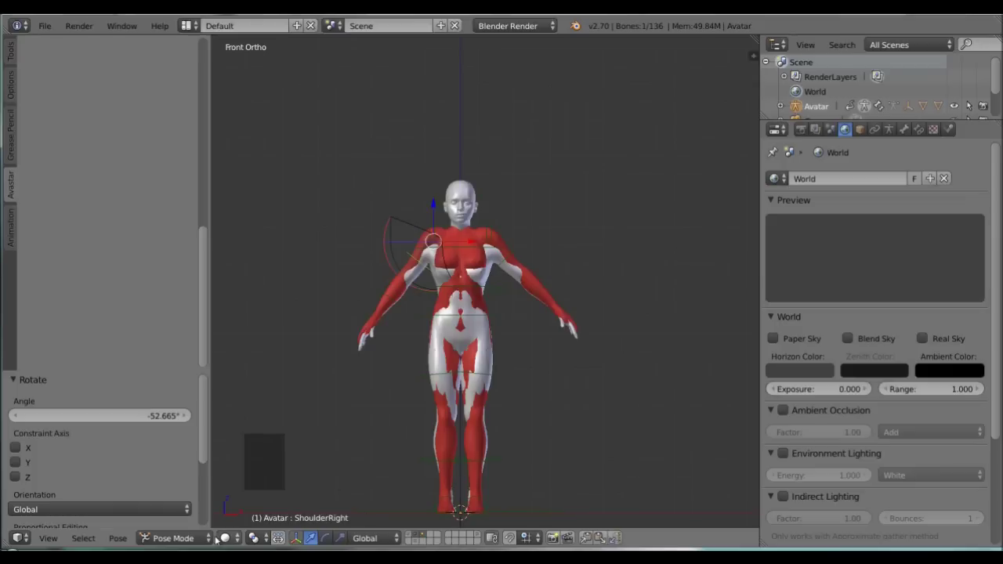
Return the armature to Object Mode and bring up its Rig Display settings for bone and mesh visibility.
left_click(174, 538)
left_click(179, 520)
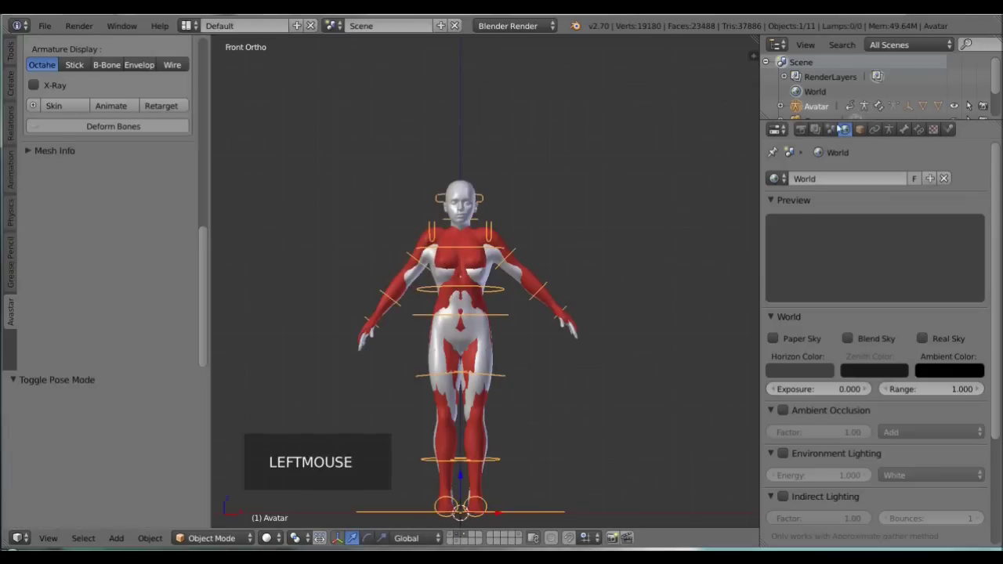
left_click(889, 130)
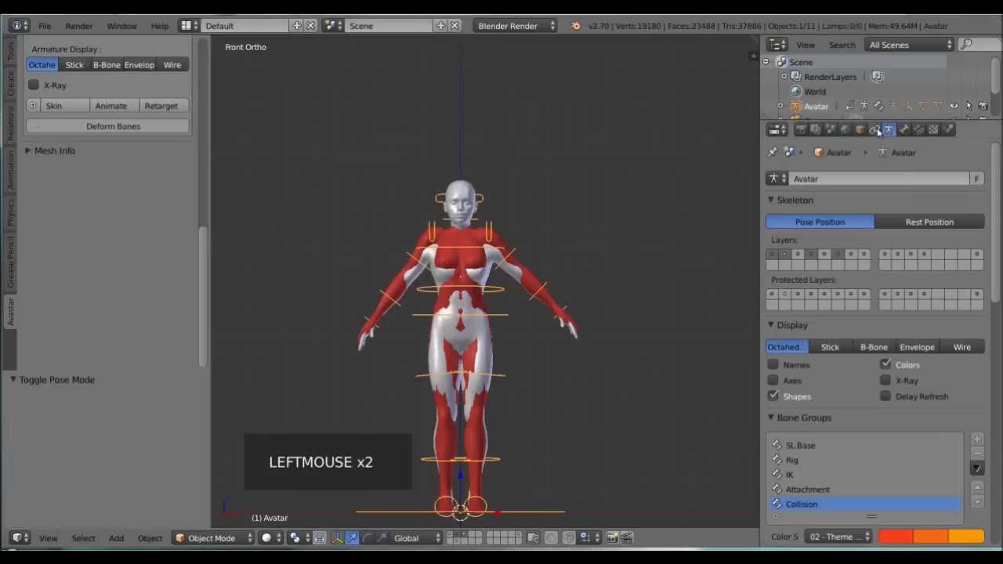
left_click(860, 130)
scroll(877, 313, "down", 20)
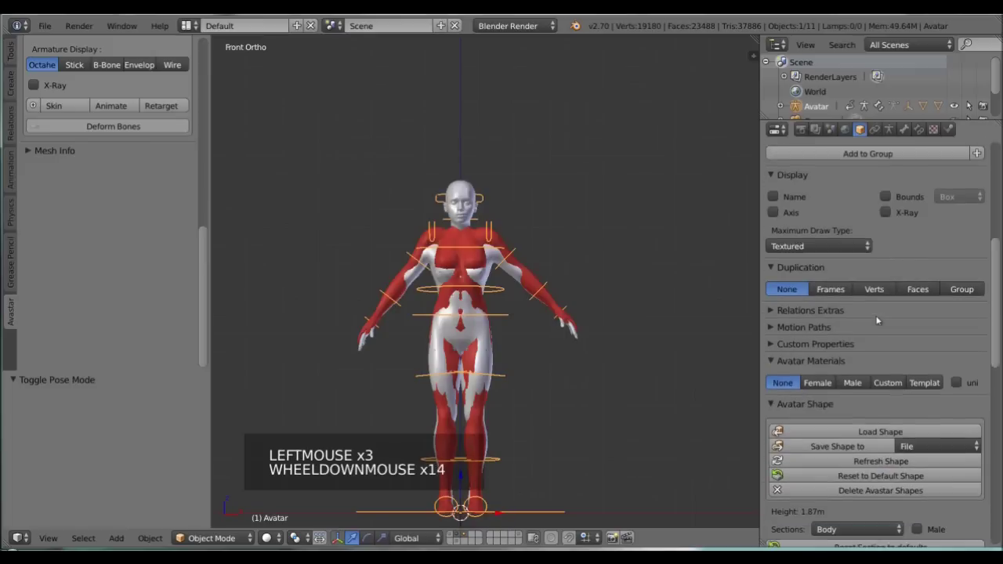
scroll(877, 319, "down", 6)
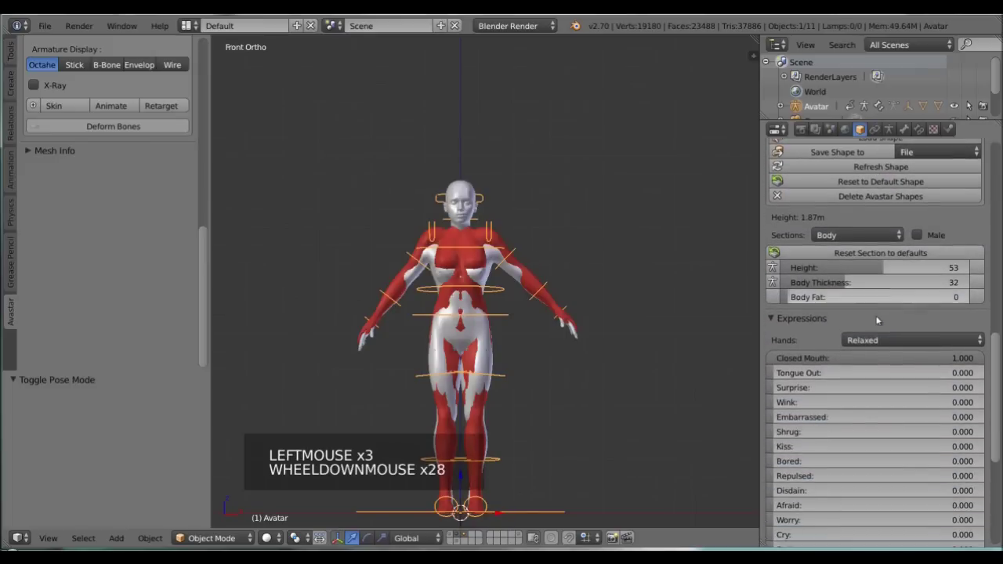
left_click(889, 130)
scroll(888, 263, "down", 20)
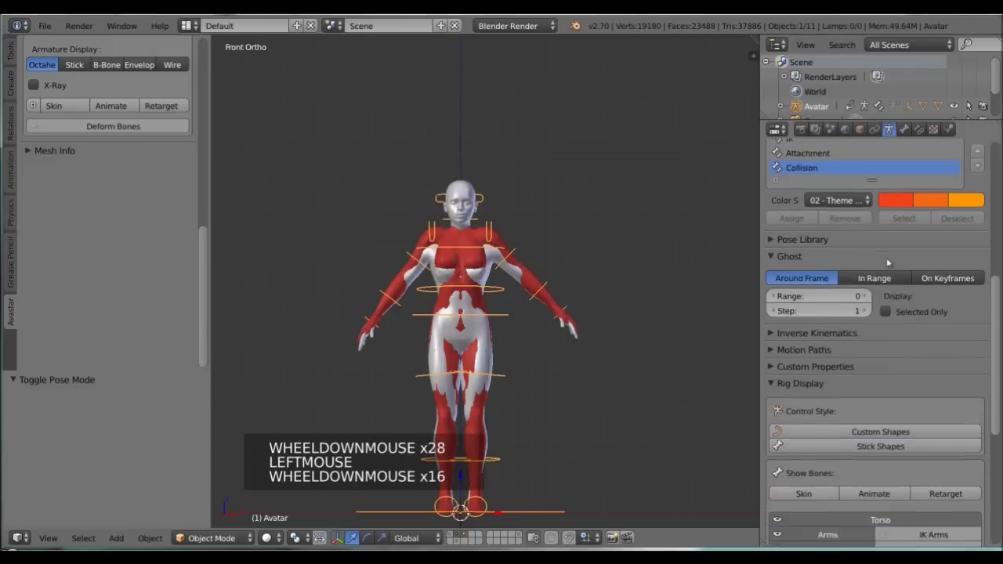
Toggle the visibility of the torso and arm control bones off and back on.
left_click(880, 247)
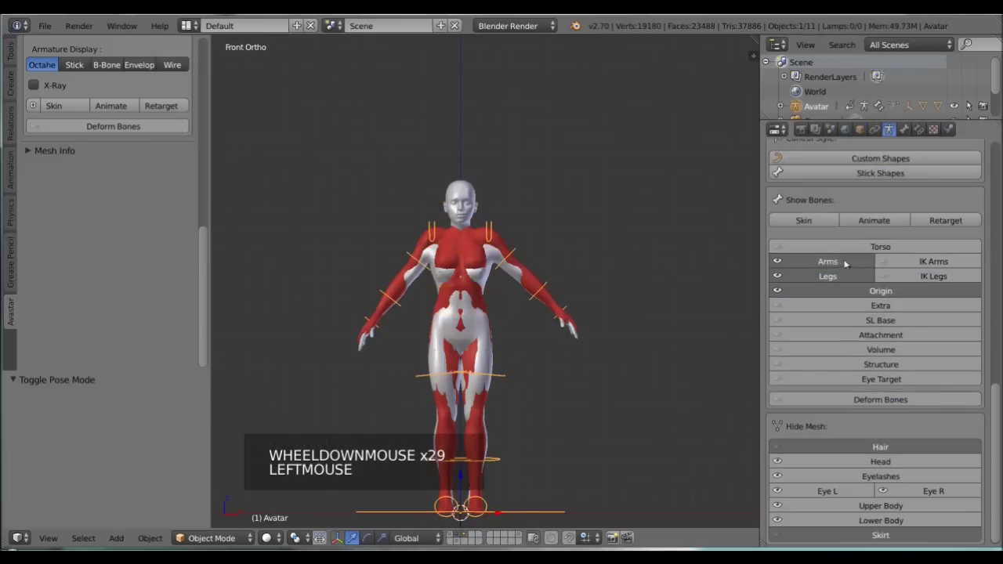
left_click(841, 264)
left_click(841, 263)
left_click(843, 247)
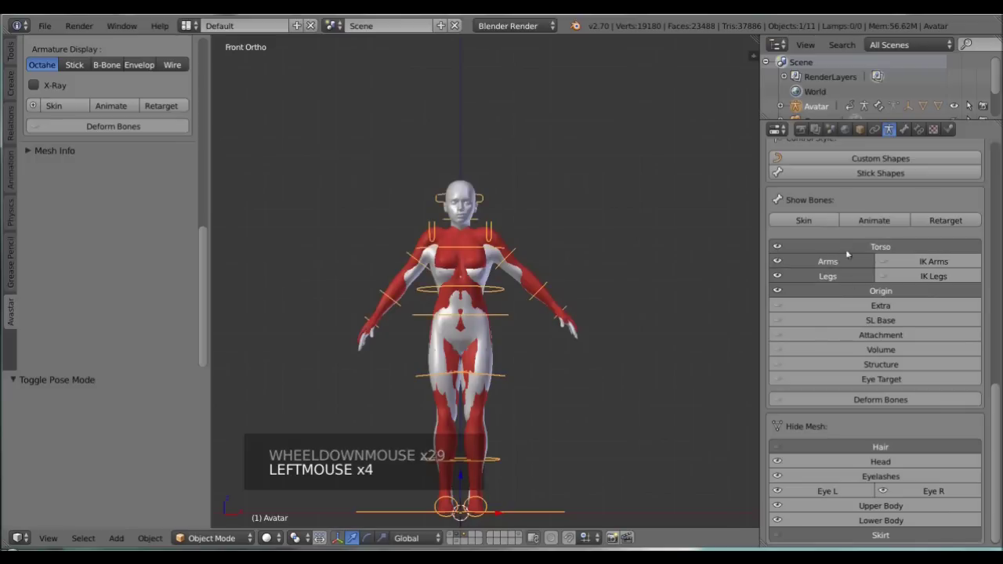
Hide the Avastar head, eyelashes, both eyes, upper body and lower body meshes, leaving the MakeHuman mesh in view.
scroll(843, 462, "down", 4)
left_click(842, 458)
left_click(848, 473)
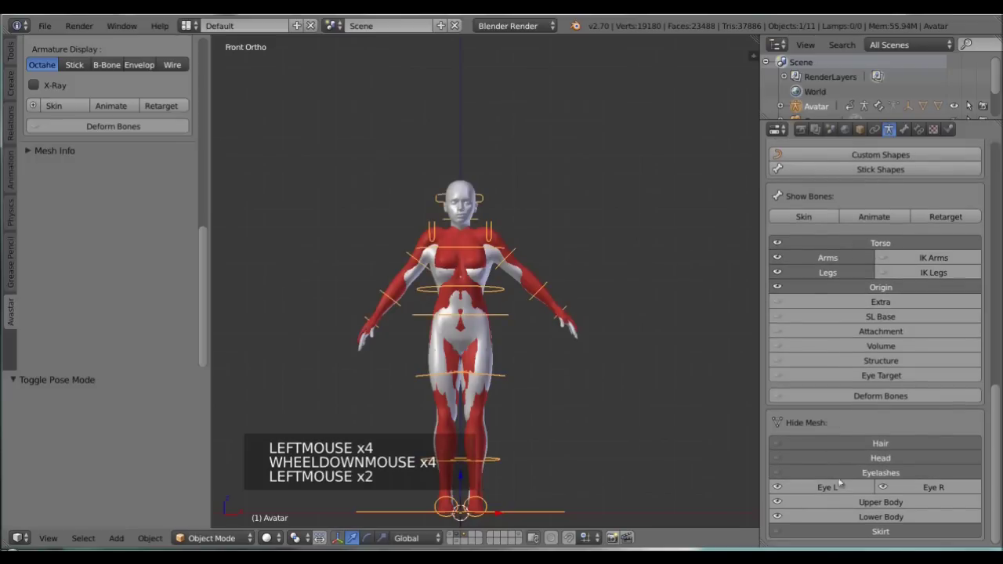
left_click(831, 487)
left_click(882, 488)
left_click(886, 502)
left_click(887, 517)
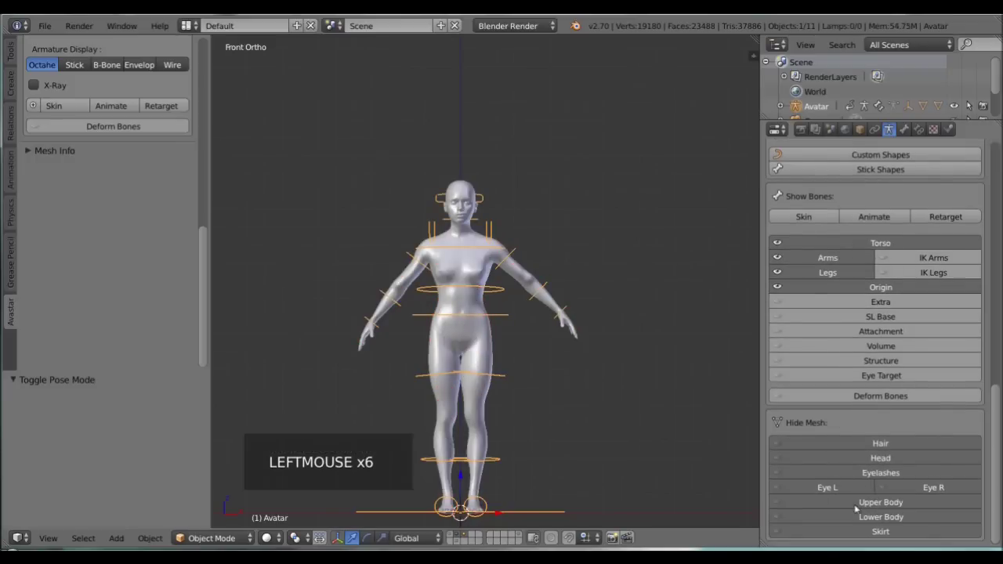
Select the Avatar armature and switch it to Pose Mode.
scroll(531, 308, "up", 4)
right_click(522, 252)
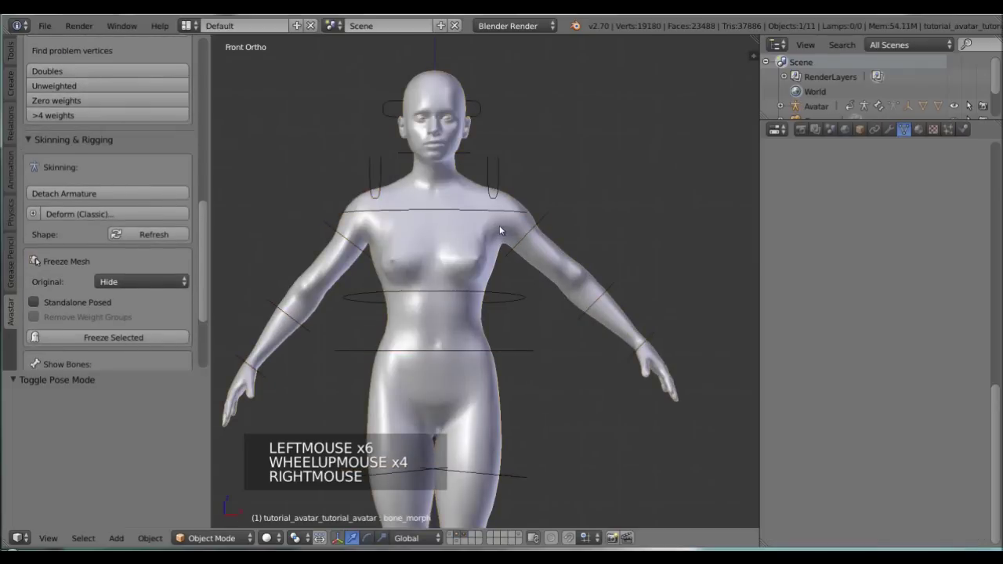
right_click(511, 253)
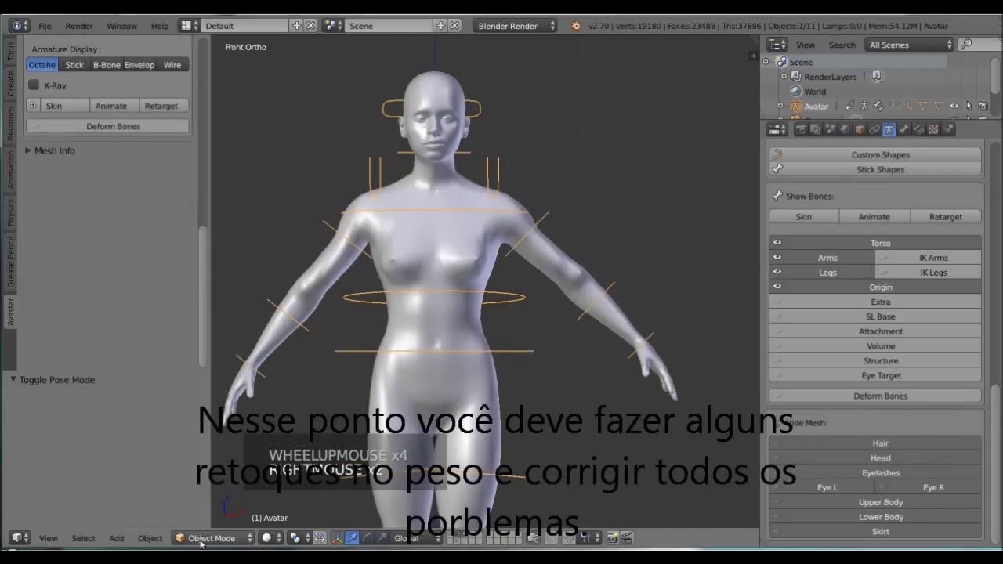
left_click(212, 538)
left_click(211, 489)
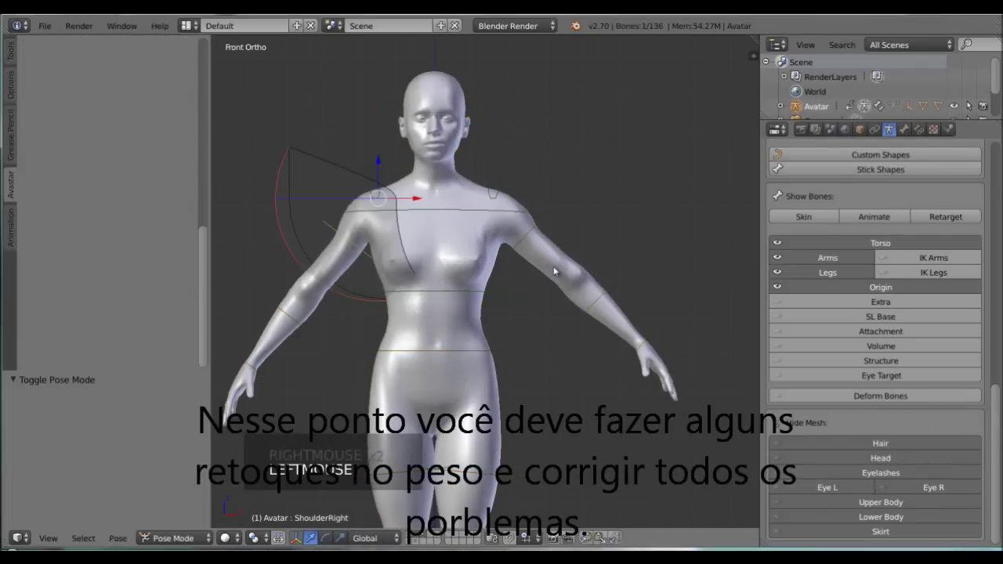
Rotate the ShoulderRight bone -9.561° and the ShoulderLeft bone about 18° to test the shoulder weights with lowered arms.
key("e")
key("e")
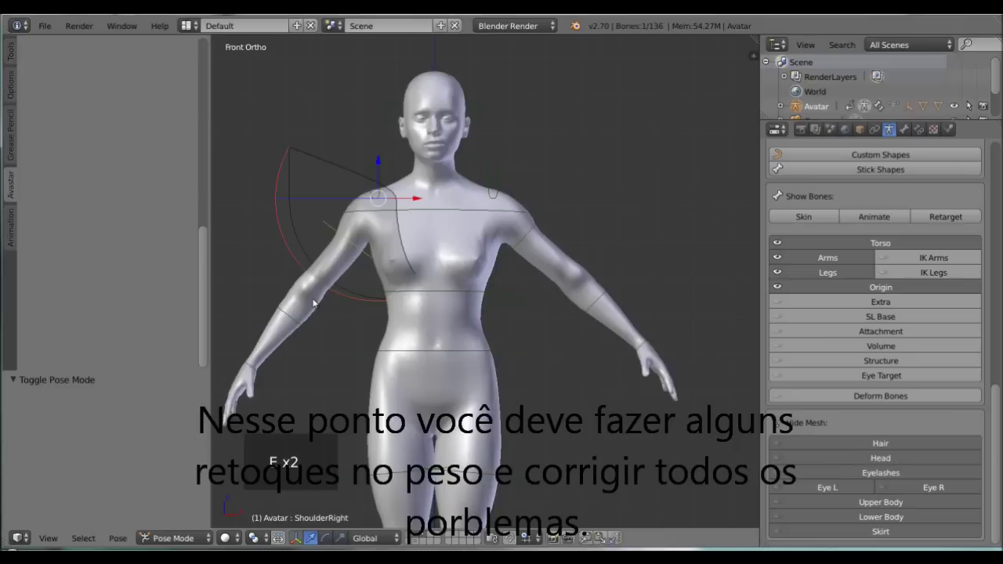
key("r")
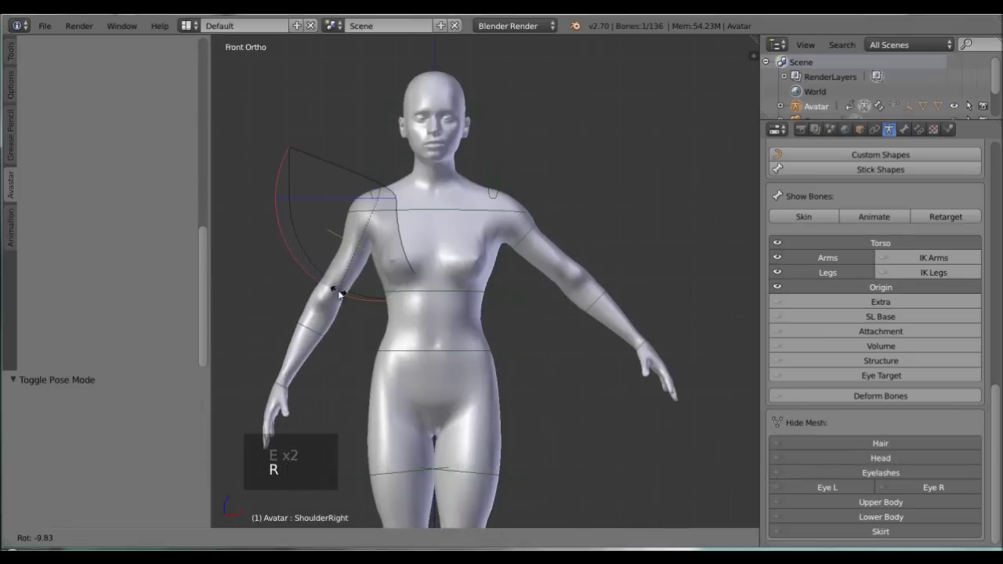
left_click(333, 292)
right_click(541, 224)
key("r")
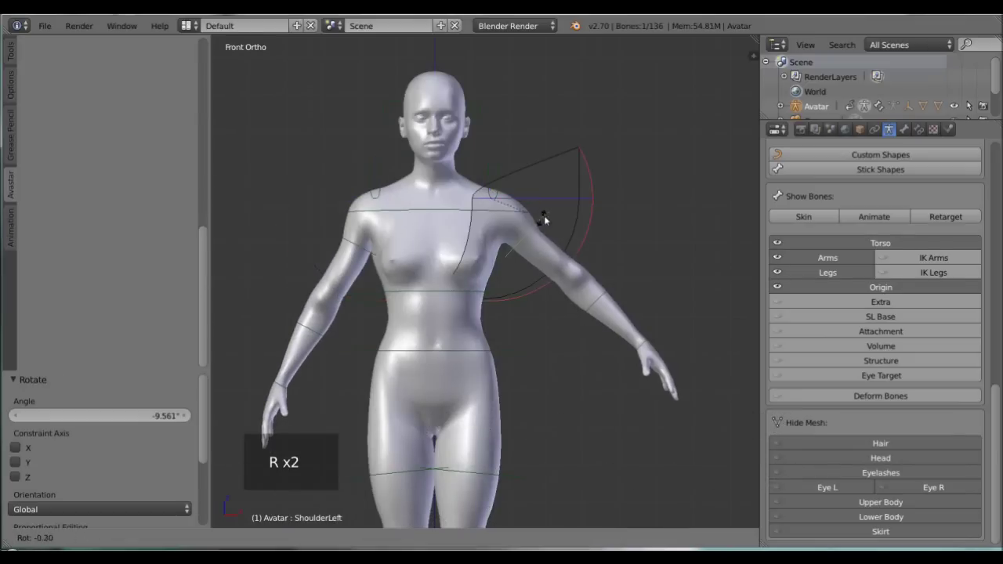
left_click(542, 242)
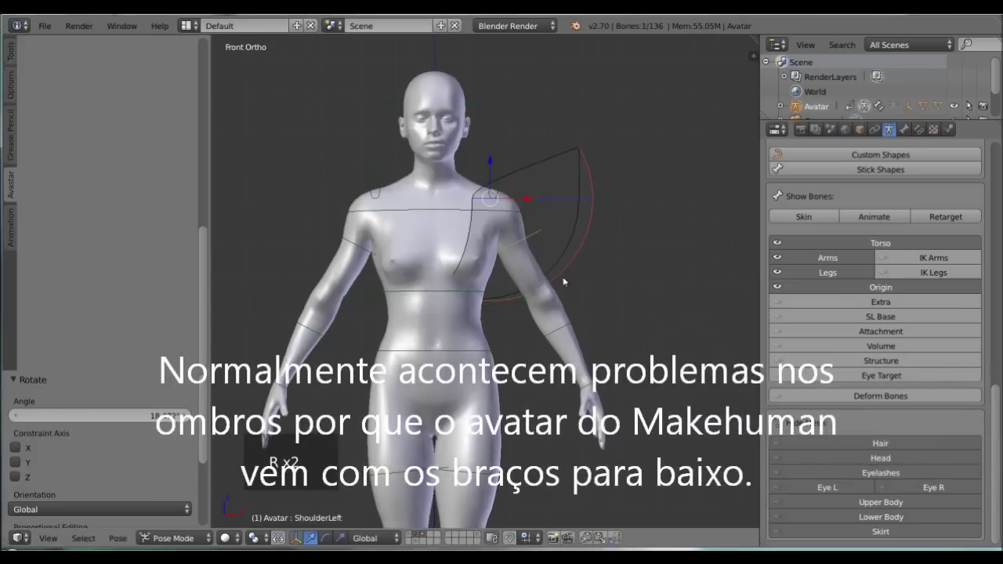
Rotate the ElbowLeft bone 6.923° from a side view to test the forearm deformation.
middle_click_drag(590, 312, 450, 354)
right_click(475, 350)
key("r")
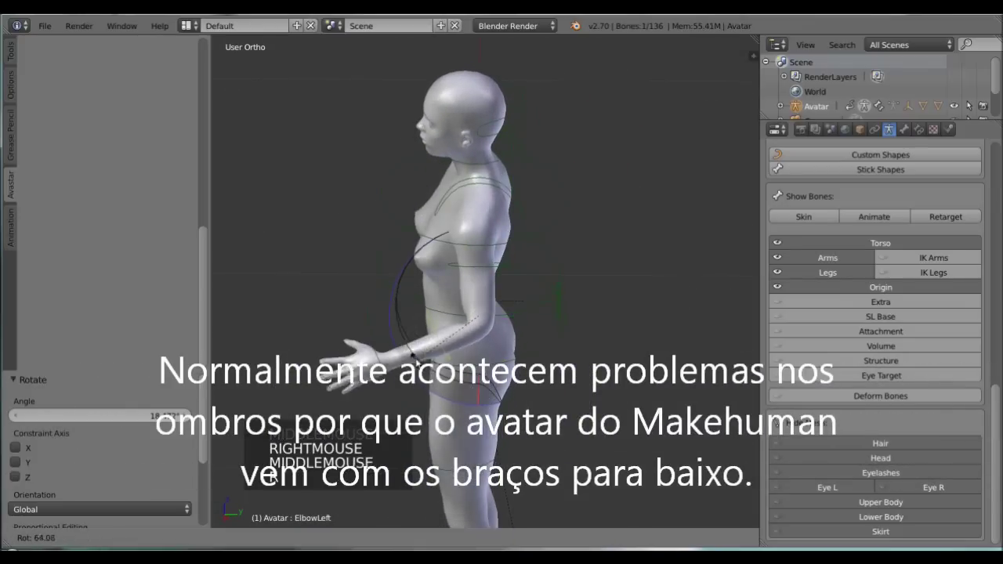
left_click(459, 345)
Rotate the Torso bone 1.991° and the HipLeft bone -17.787° in front view to test the waist and thigh weights.
middle_click_drag(458, 344, 464, 157)
right_click(461, 168)
key("KP_1")
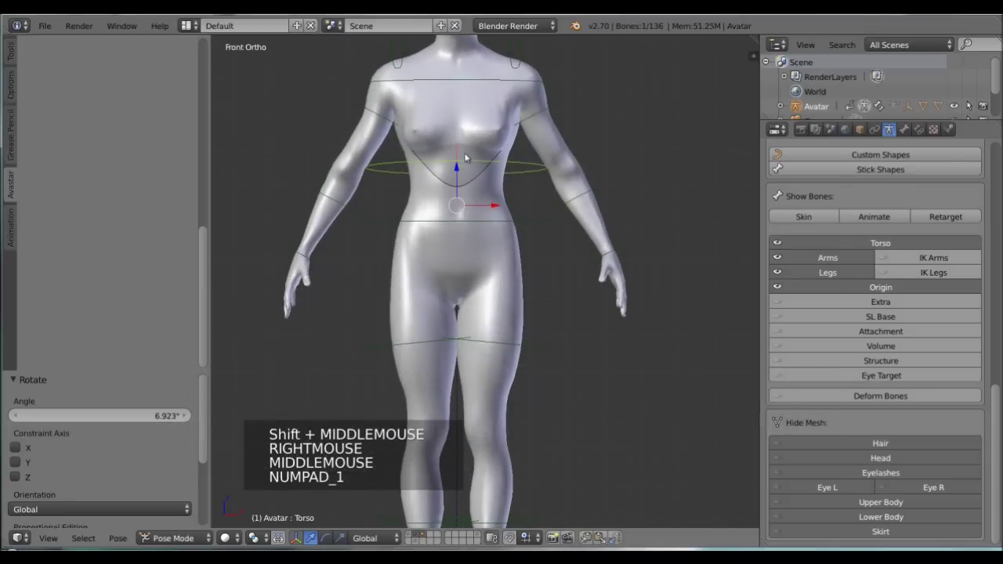
key("r")
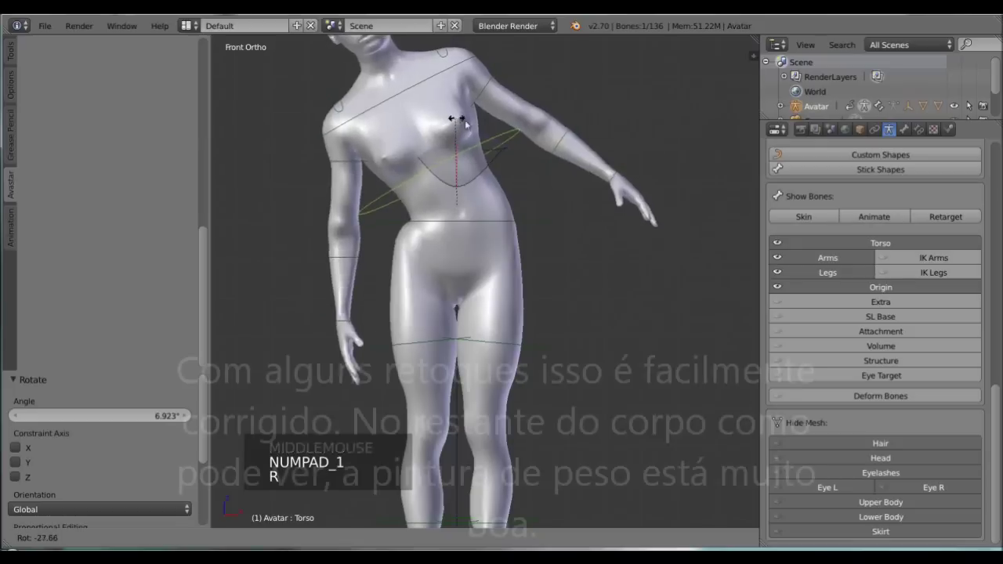
left_click(493, 143)
right_click(523, 356)
key("r")
key("r")
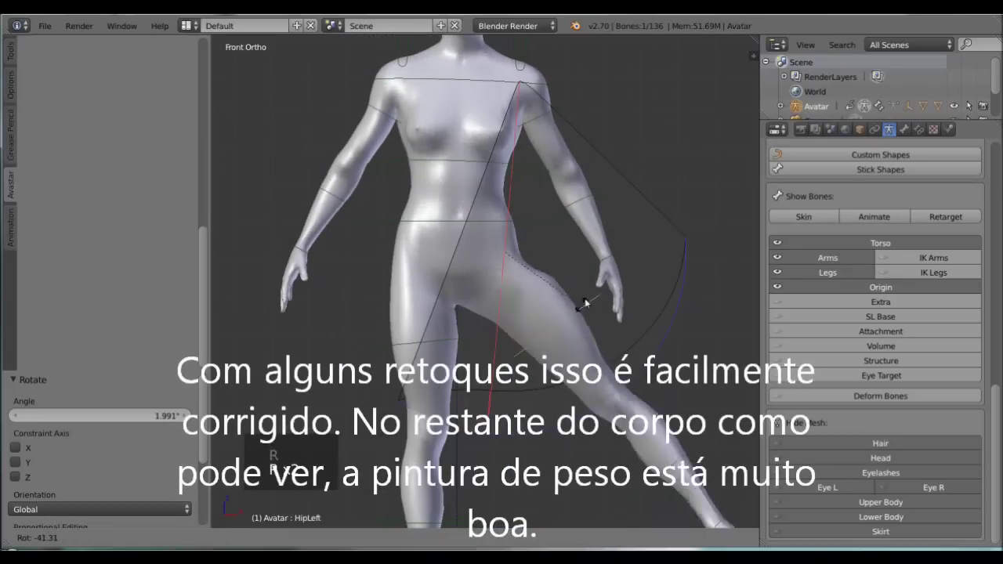
left_click(551, 336)
Clear the rotation of every visible pose bone to restore the T-pose, leaving no bones selected.
scroll(551, 333, "down", 5)
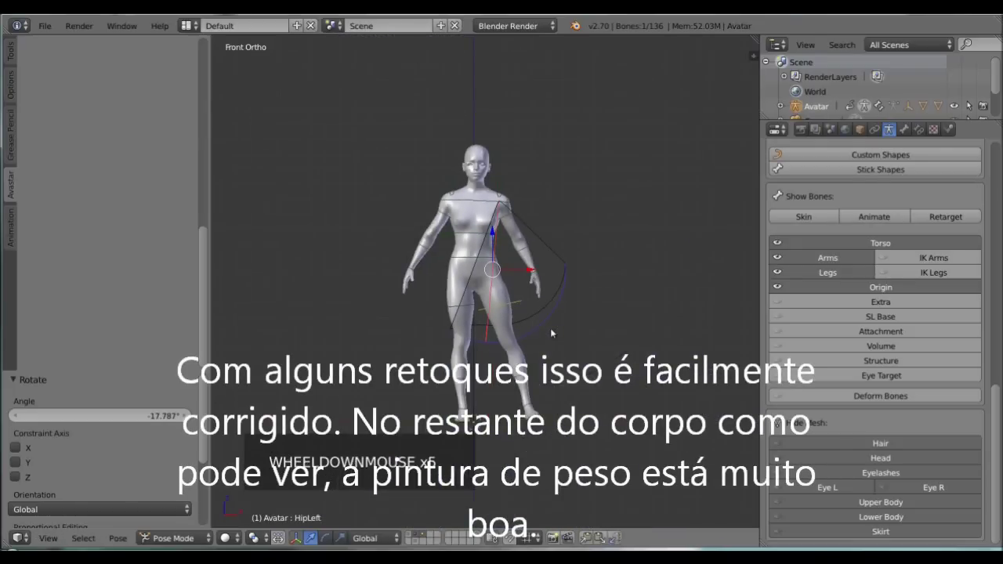
key("a")
key("a")
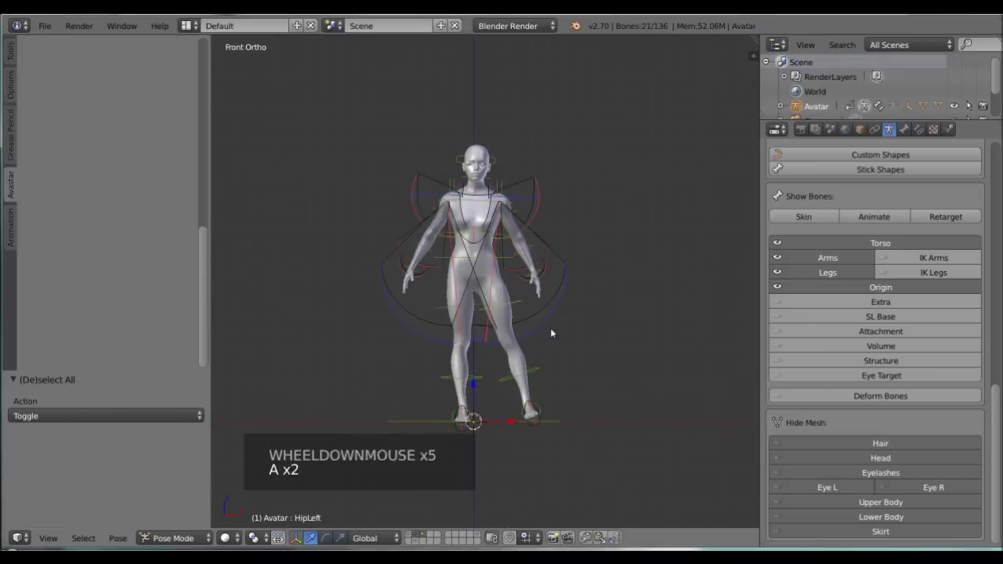
key("alt+r")
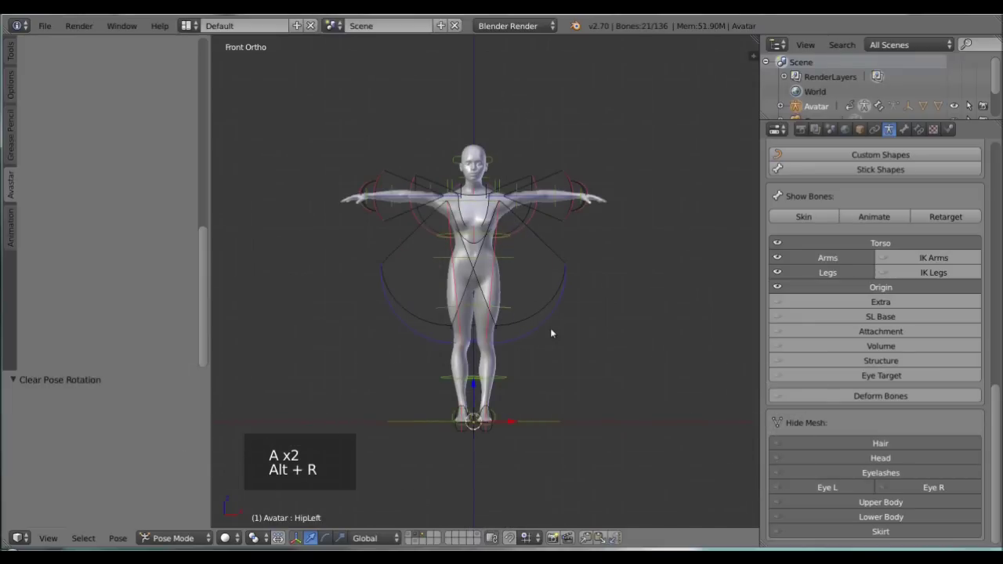
key("a")
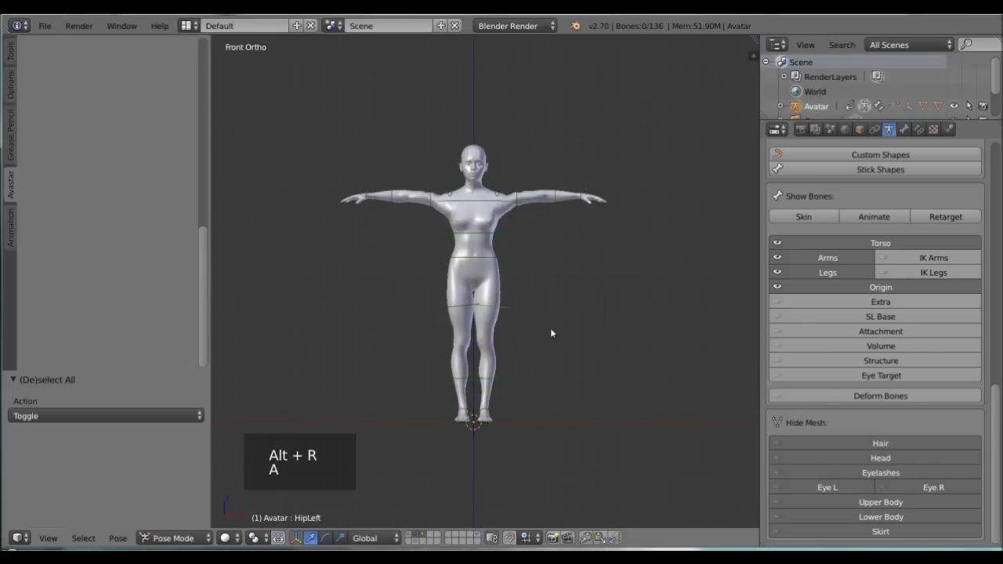
Return the armature to Object Mode, deselected, and show only the layer that holds the MakeHuman mesh.
left_click(174, 538)
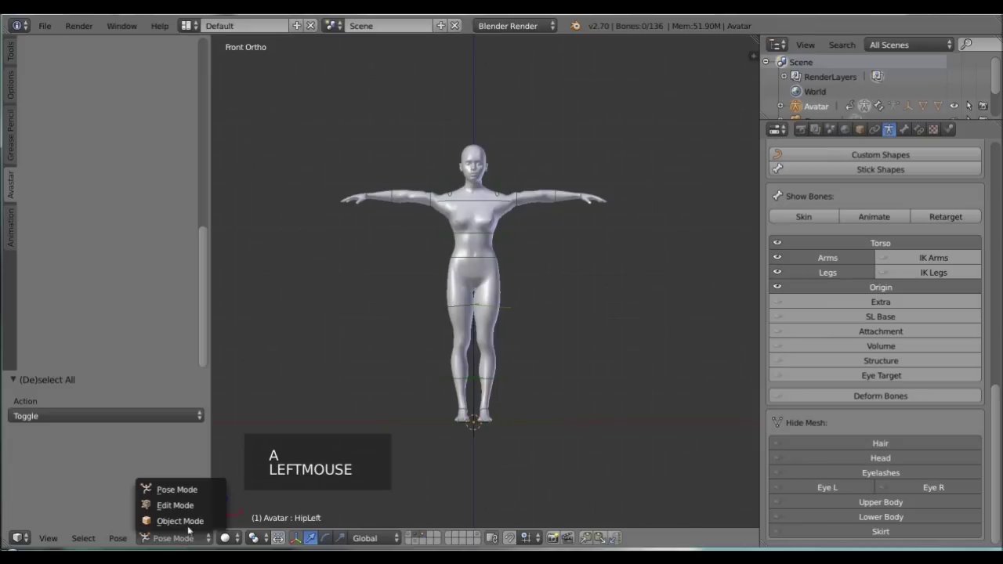
left_click(181, 521)
key("a")
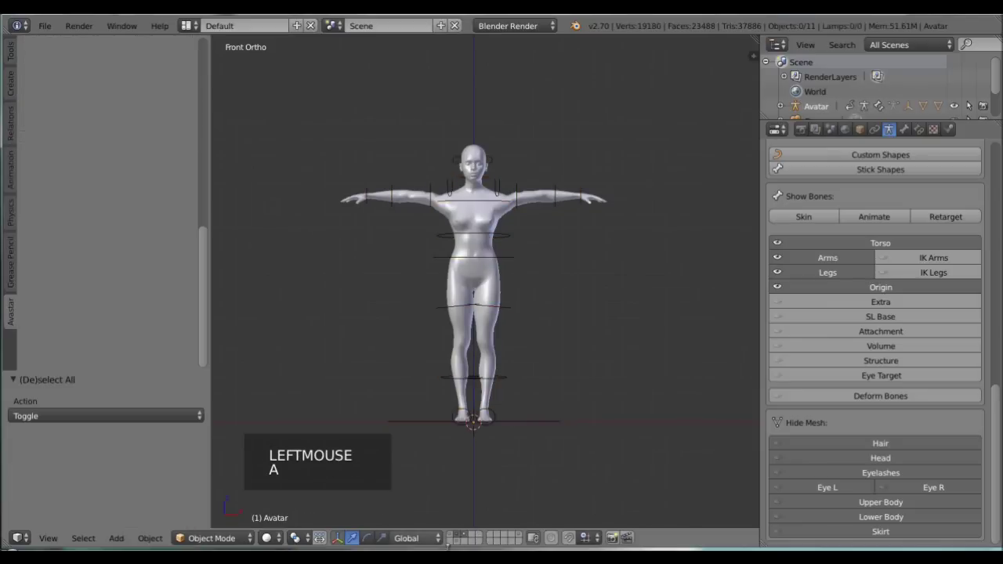
left_click(461, 539)
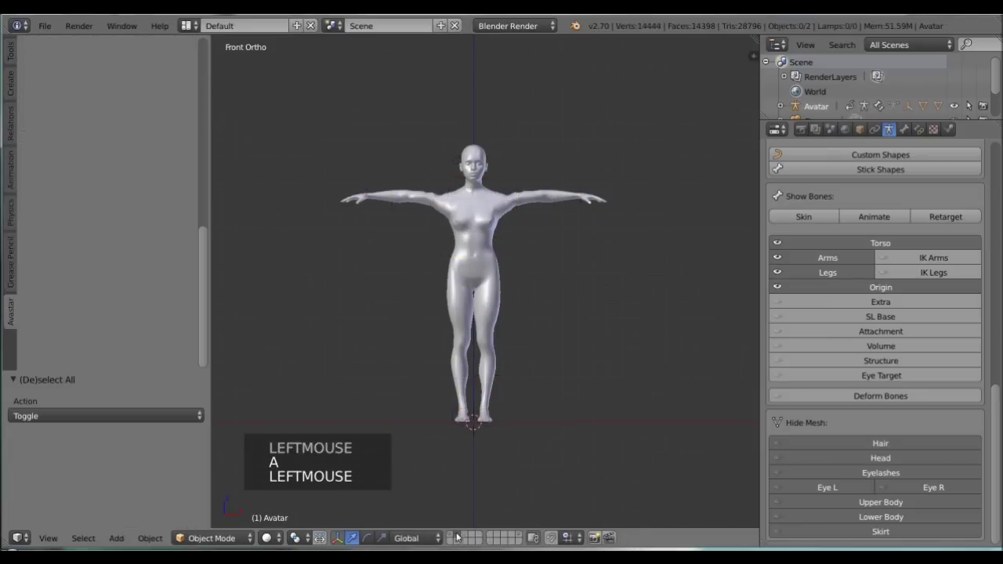
Select the MakeHuman body mesh and apply its rotation and scale in preparation for the Collada export.
right_click(467, 261)
scroll(116, 295, "down", 11)
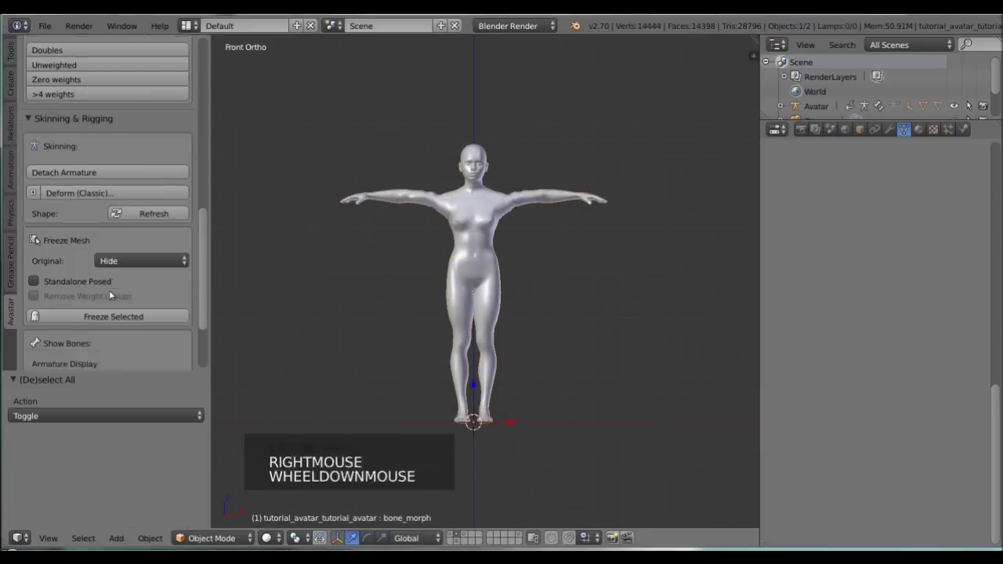
scroll(110, 296, "up", 3)
scroll(110, 295, "up", 19)
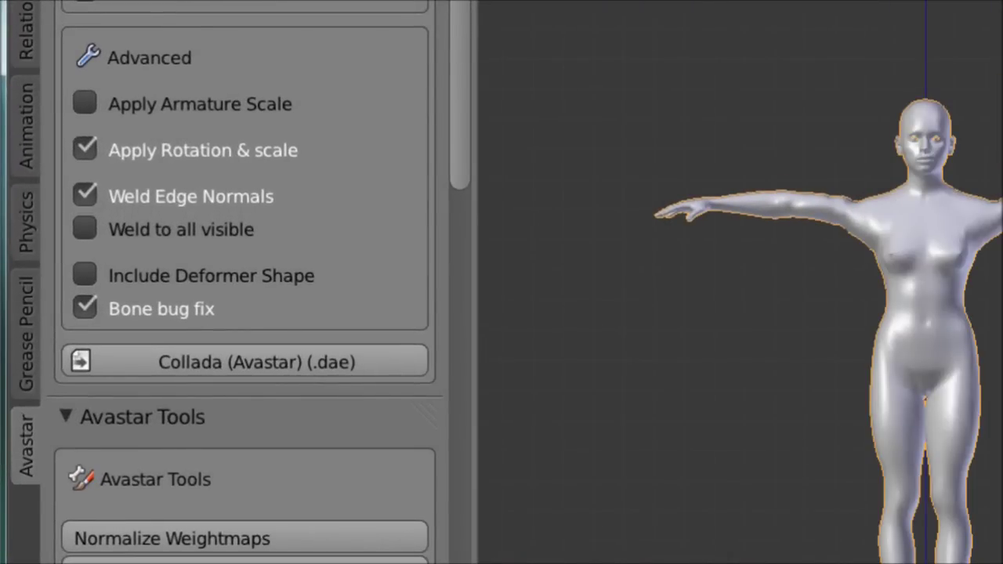
left_click(289, 542)
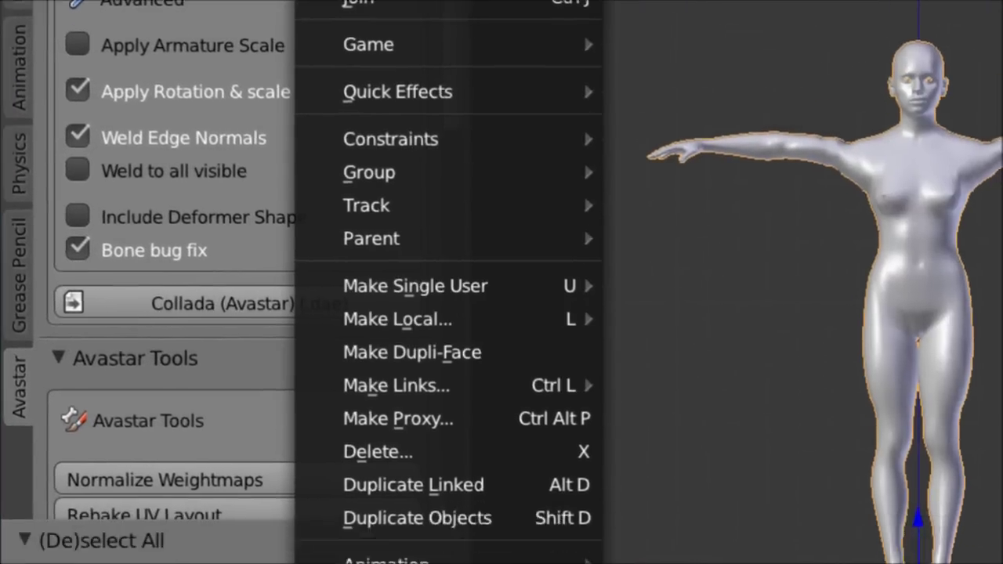
mouse_move(370, 294)
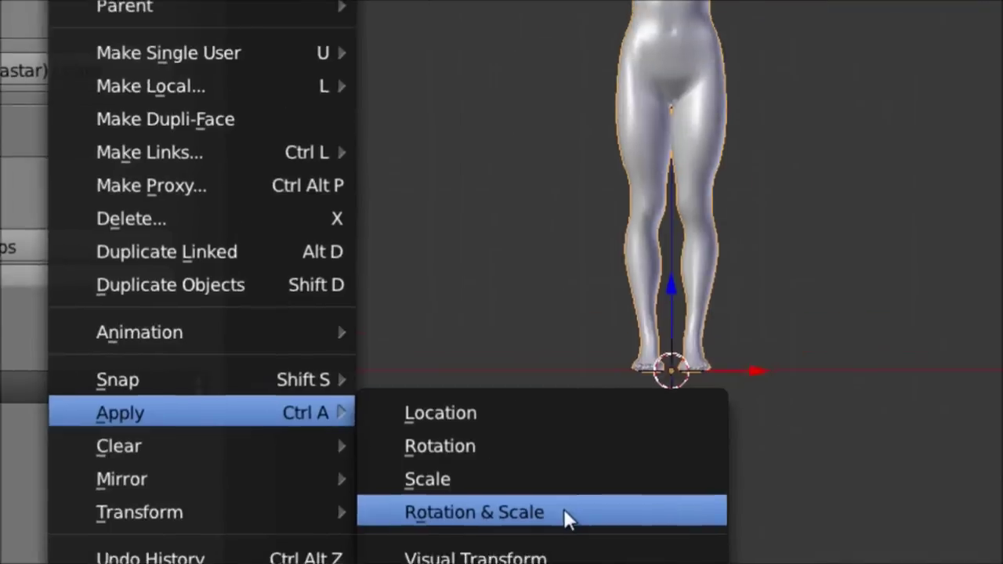
left_click(763, 389)
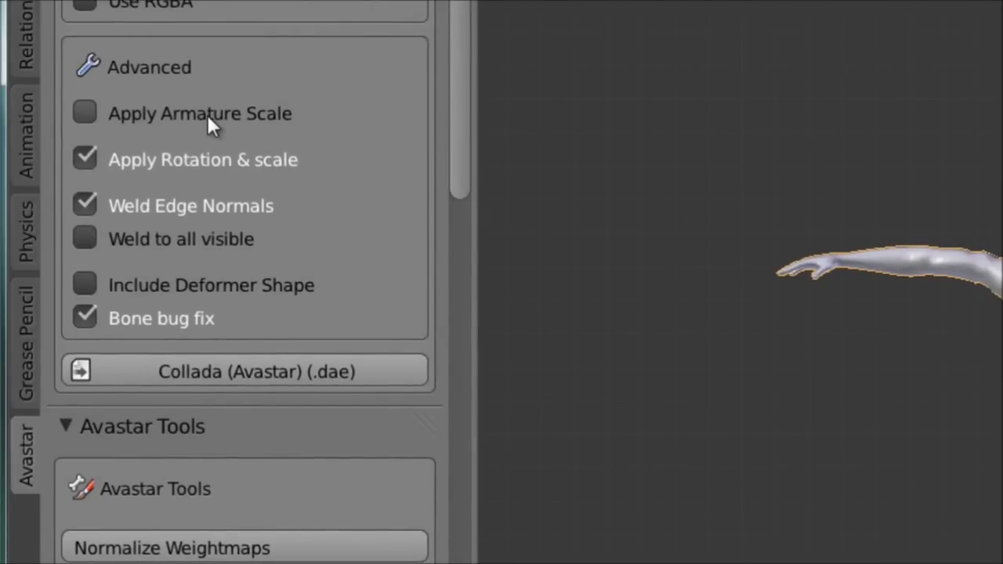
Examine the Avastar Collada export settings, including the Advanced options, for the body mesh.
scroll(206, 114, "up", 5)
scroll(207, 100, "down", 8)
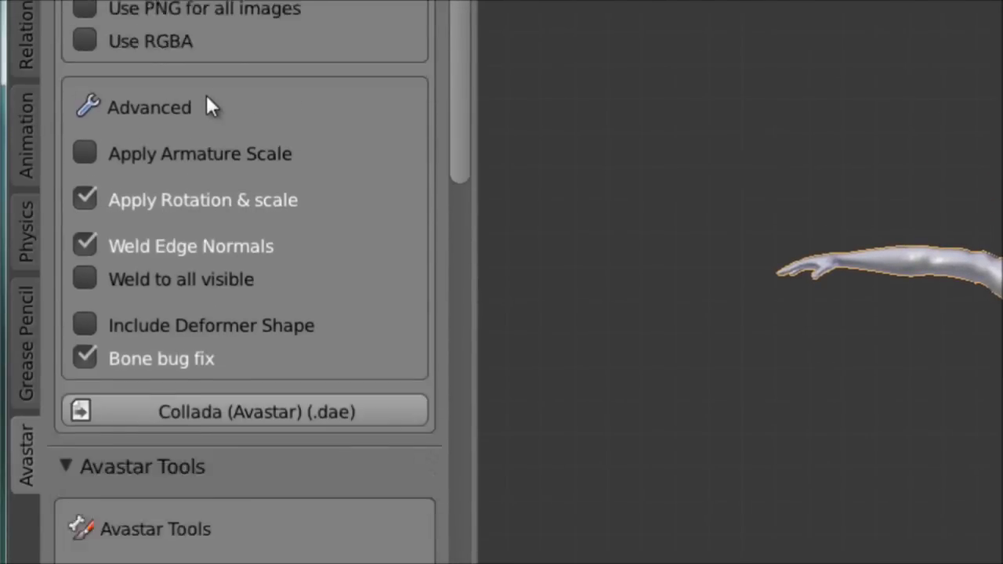